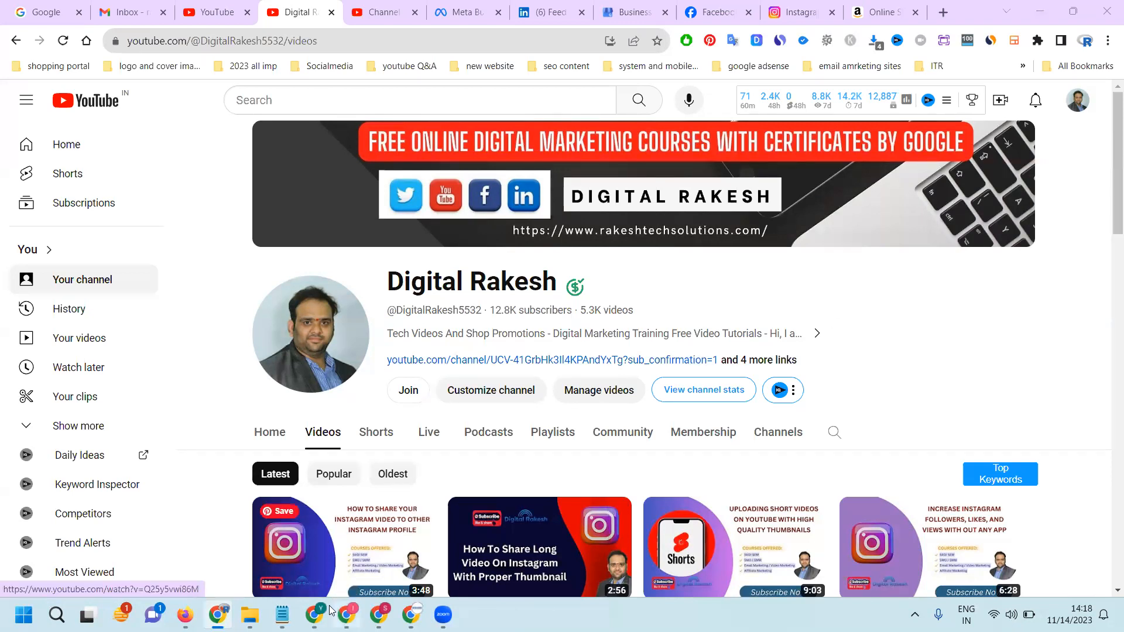
Switch to the other Chrome profile's window and look through the Reset neurotherapy and chiropractic adjustment Facebook page
left_click(314, 615)
scroll(674, 300, "down", 5)
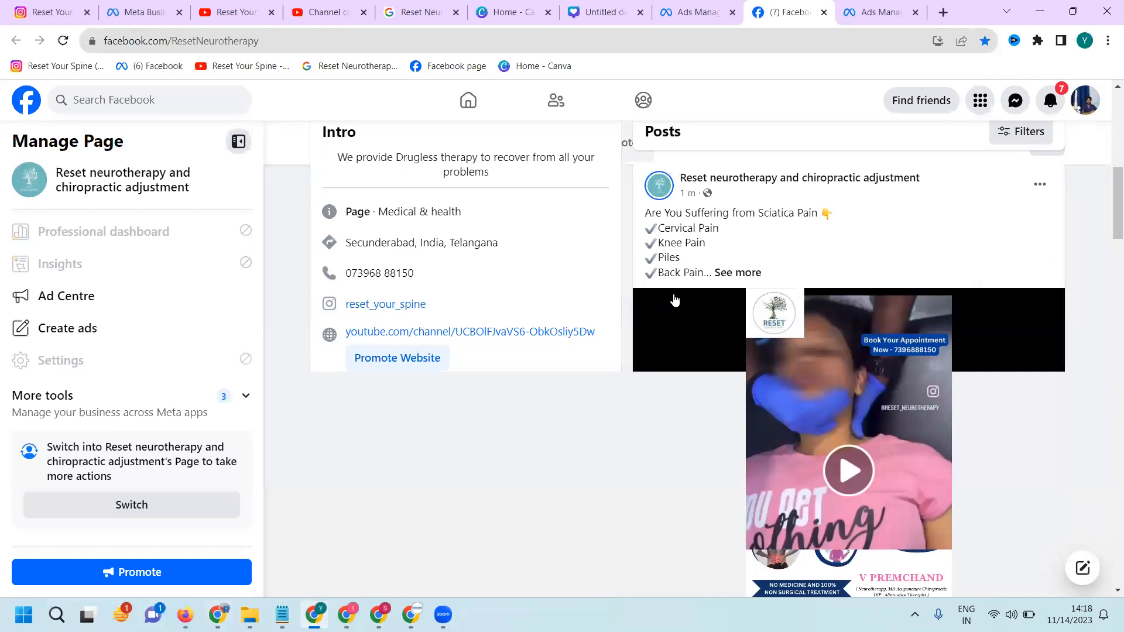
scroll(900, 299, "down", 2)
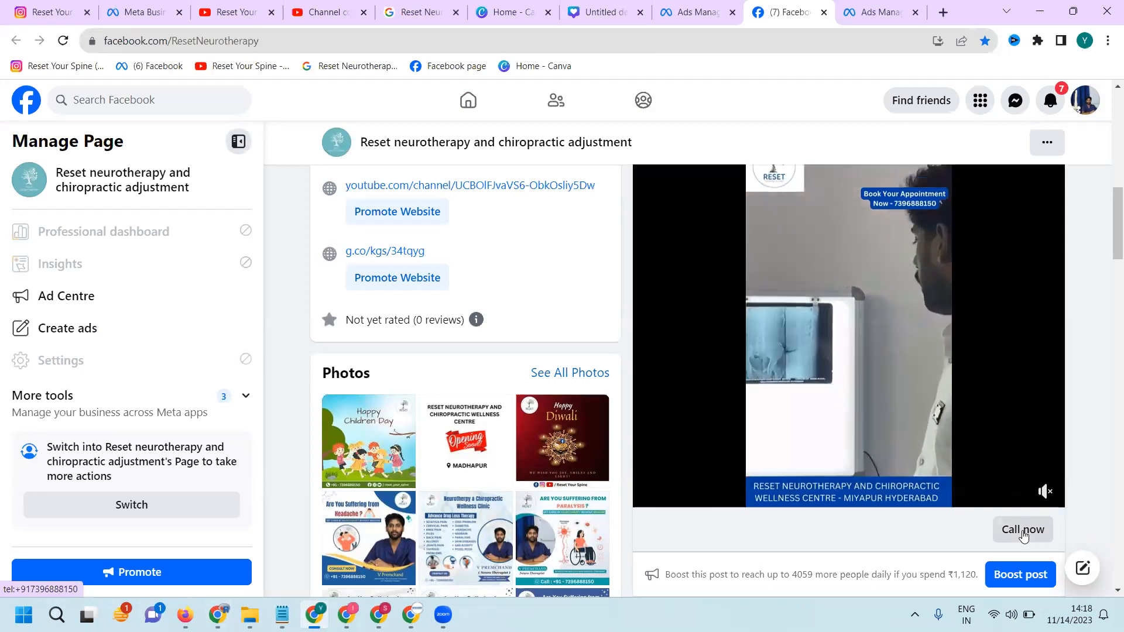
In Ads Manager, open the callads08 campaign for editing and review its campaign-level settings
left_click(869, 11)
mouse_move(264, 290)
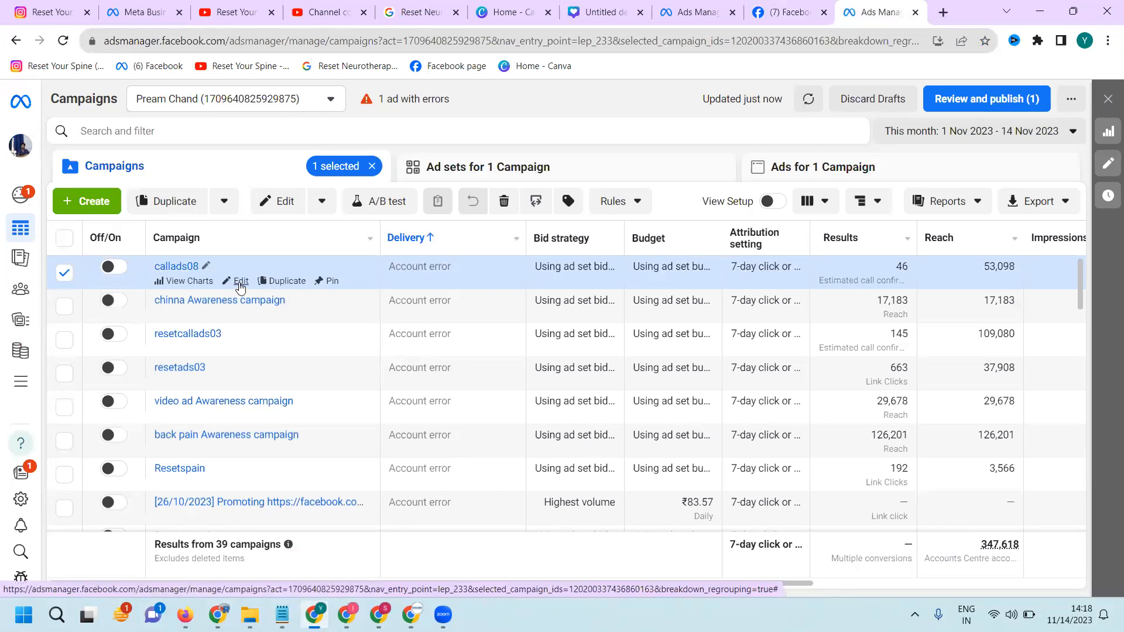
left_click(182, 267)
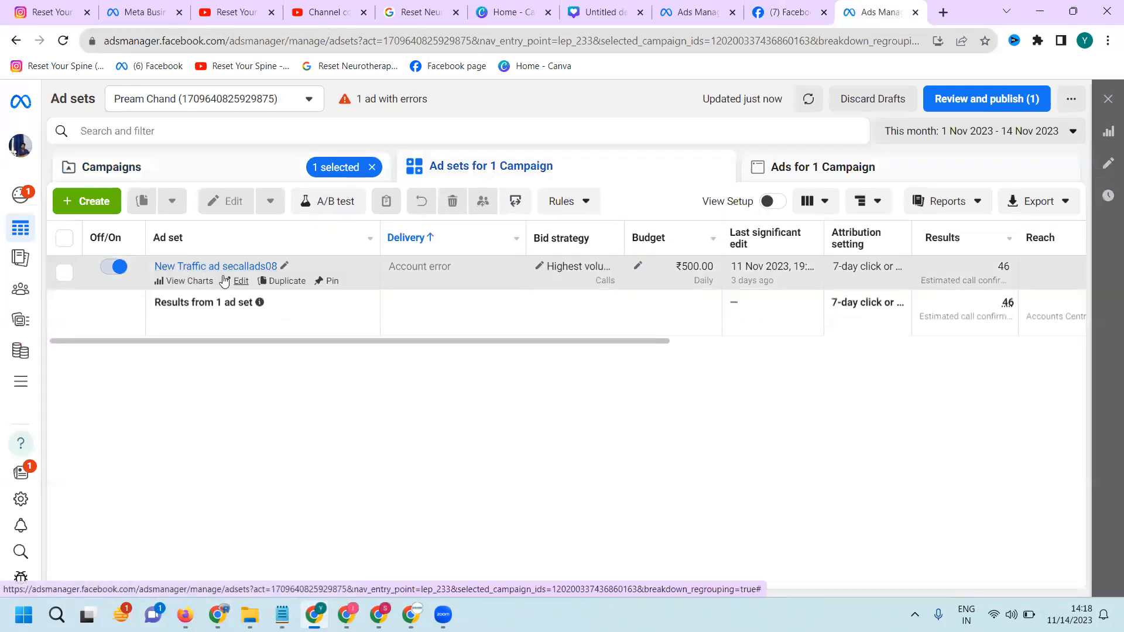
left_click(236, 282)
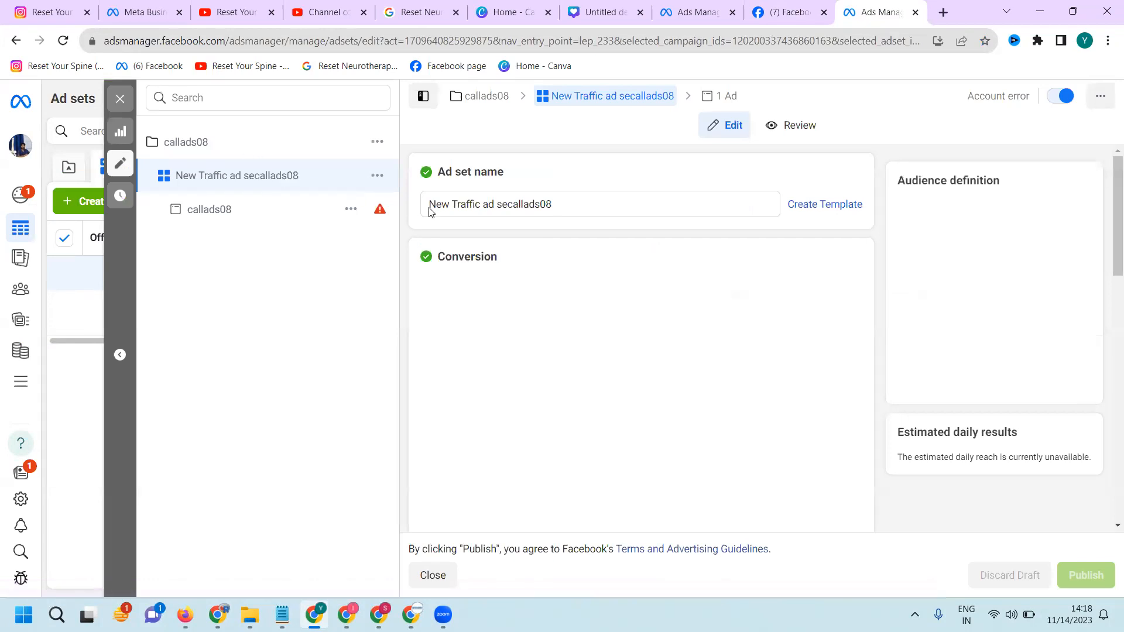
left_click(202, 151)
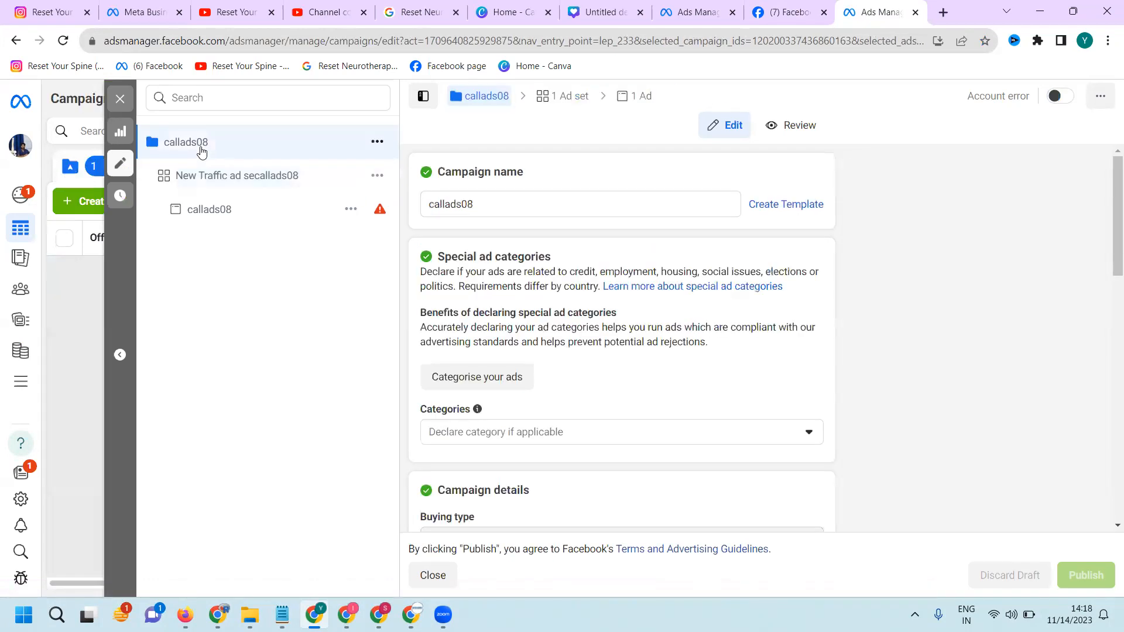
scroll(615, 258, "down", 7)
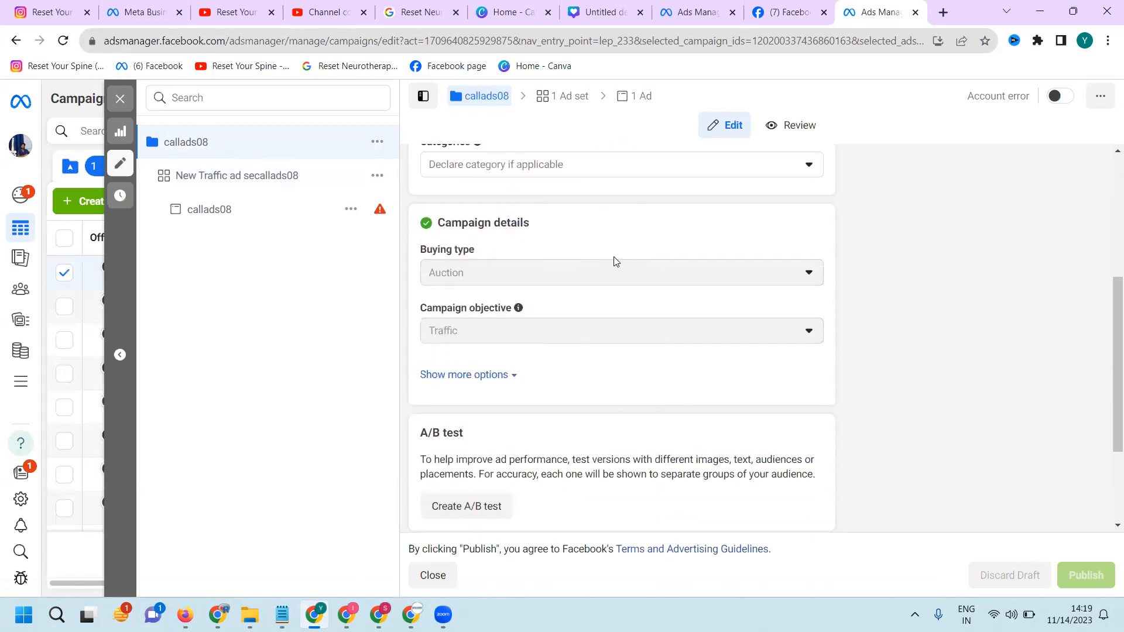
Set the maximum audience age of the New Traffic ad secallads08 ad set to 50 and publish the change
left_click(256, 185)
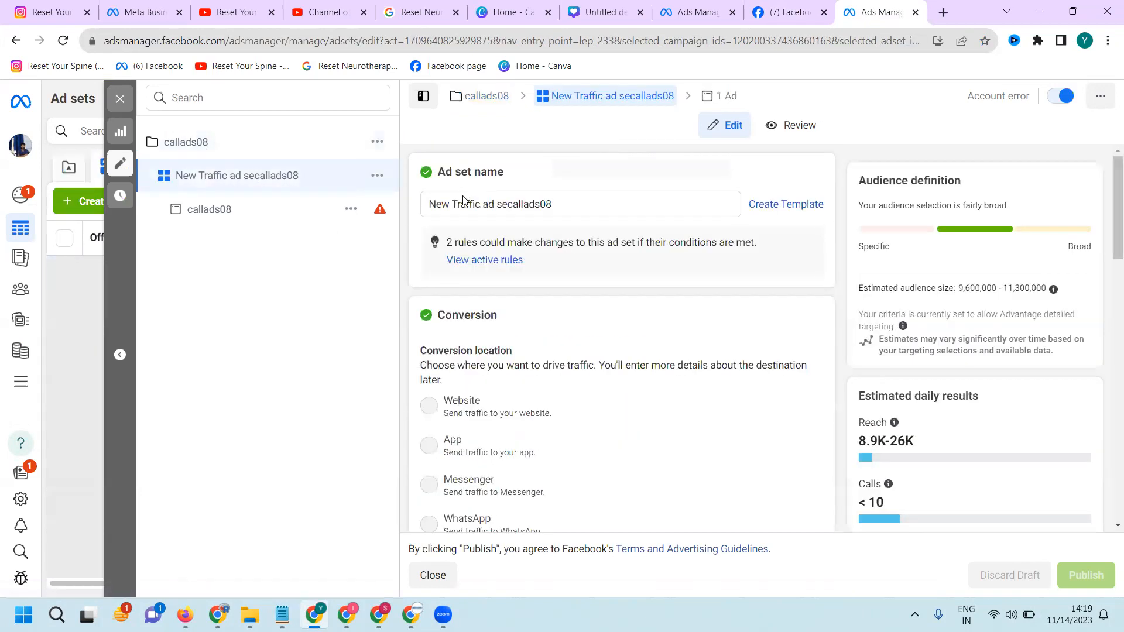
scroll(477, 263, "down", 4)
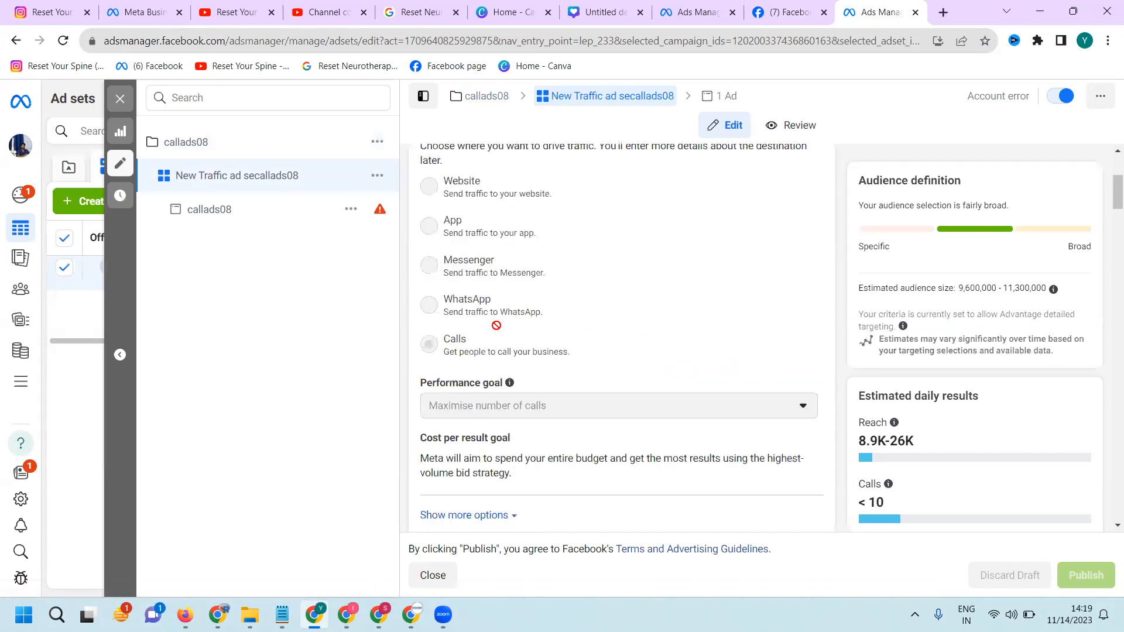
scroll(486, 297, "down", 8)
scroll(484, 294, "down", 10)
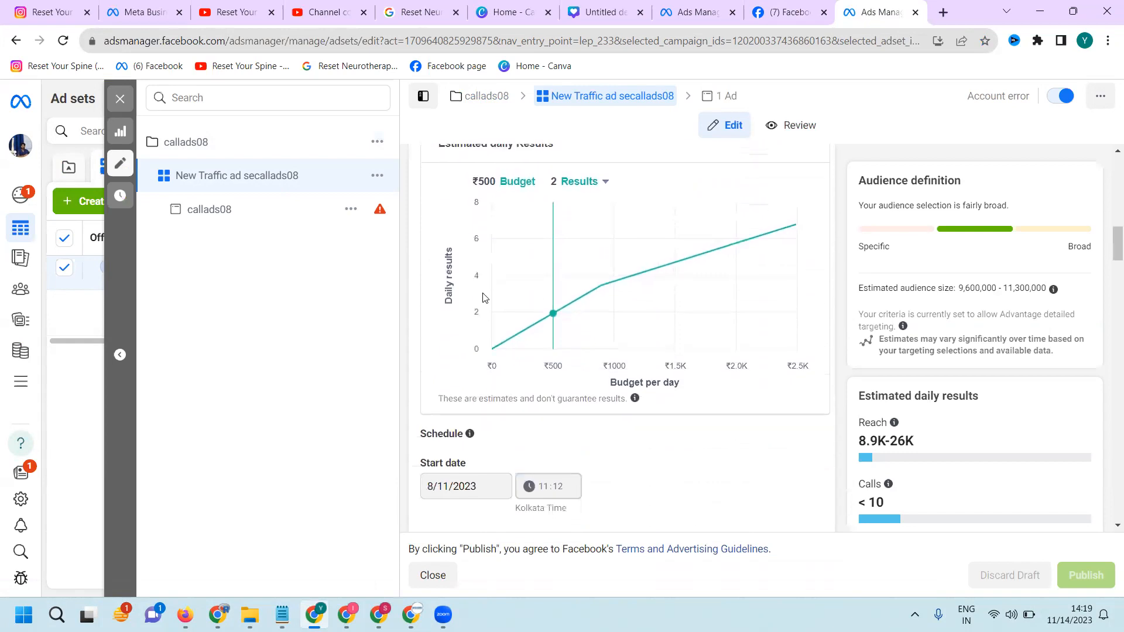
scroll(484, 297, "down", 1)
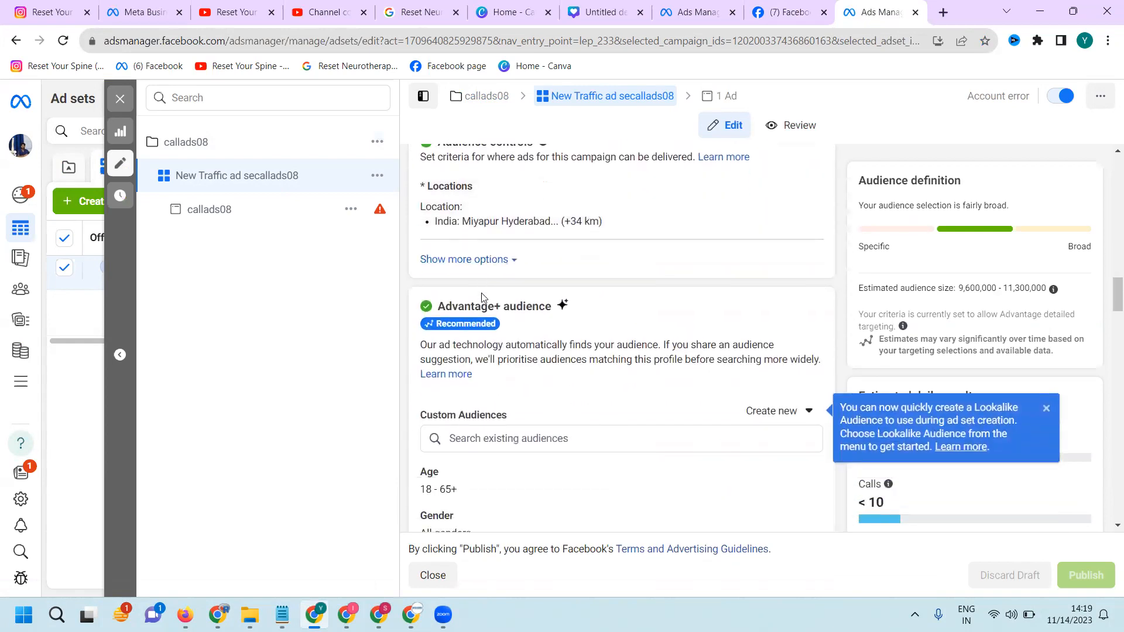
scroll(480, 293, "down", 4)
scroll(693, 236, "down", 2)
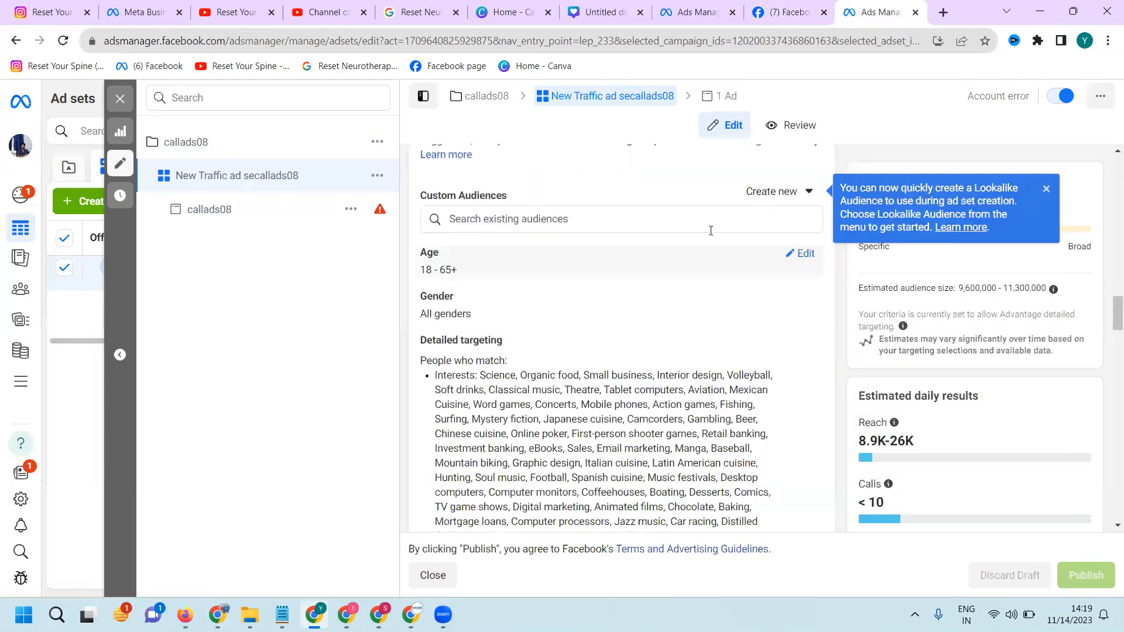
left_click(806, 254)
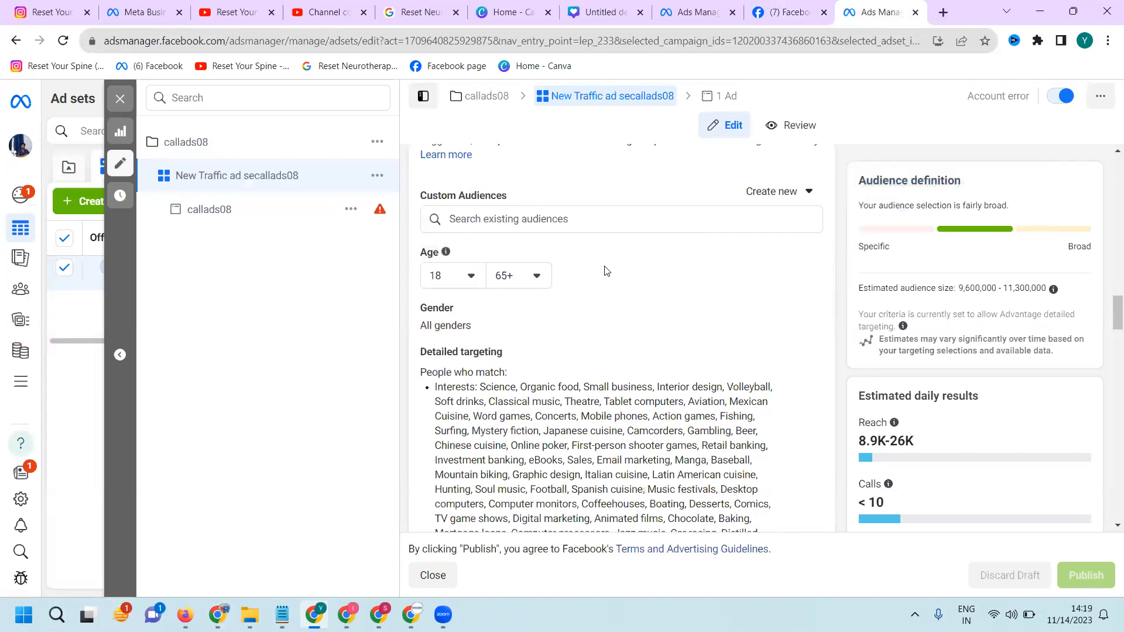
left_click(530, 276)
scroll(534, 380, "up", 1)
scroll(536, 385, "up", 3)
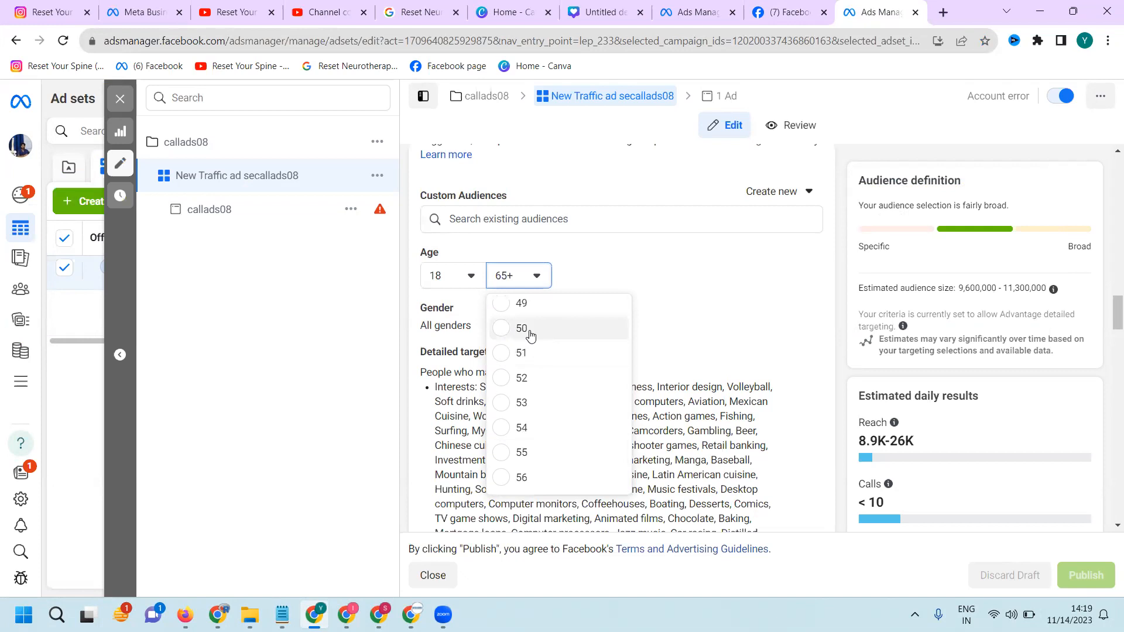
left_click(531, 336)
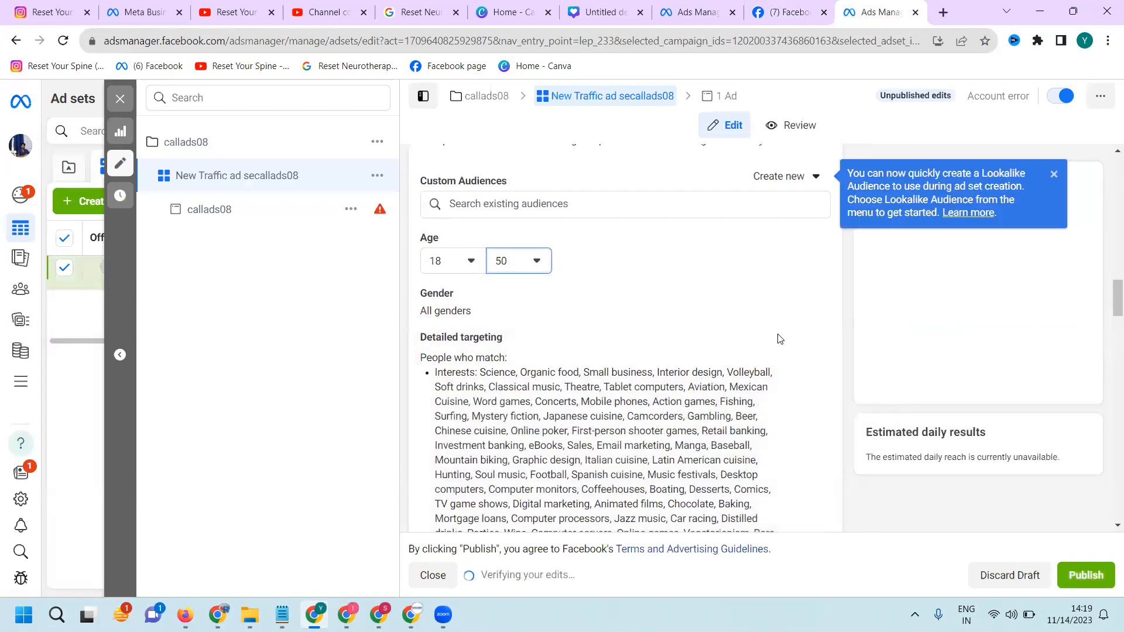
left_click(1105, 582)
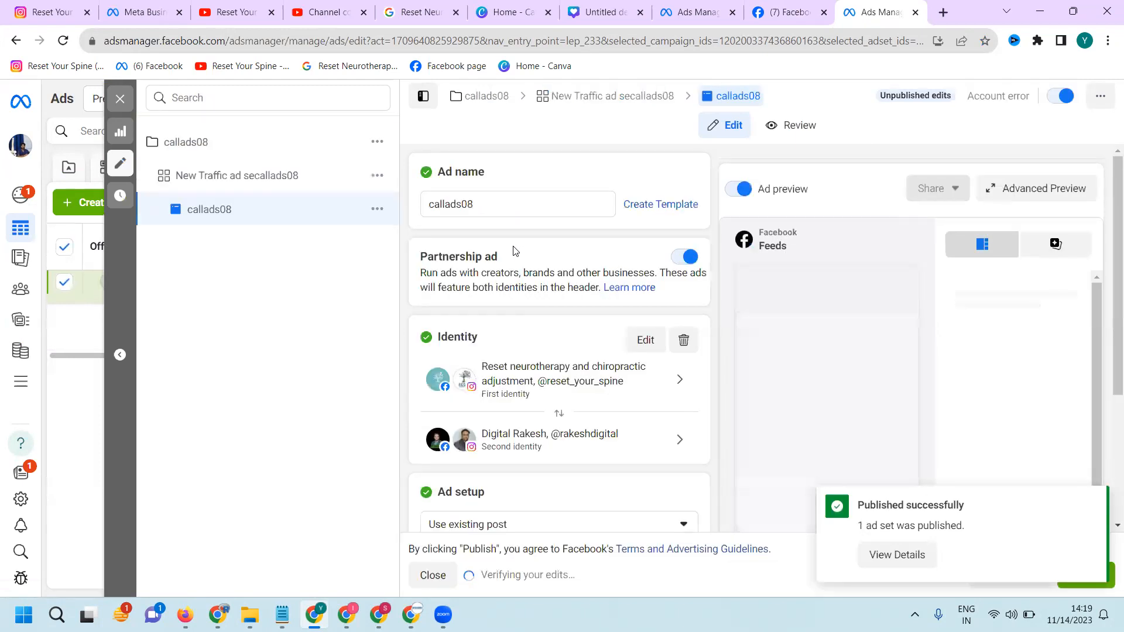
Try to reselect the 13 Nov 2023 reset_your_spine reel as the callads08 ad's post, and leave the post selection
scroll(513, 249, "down", 2)
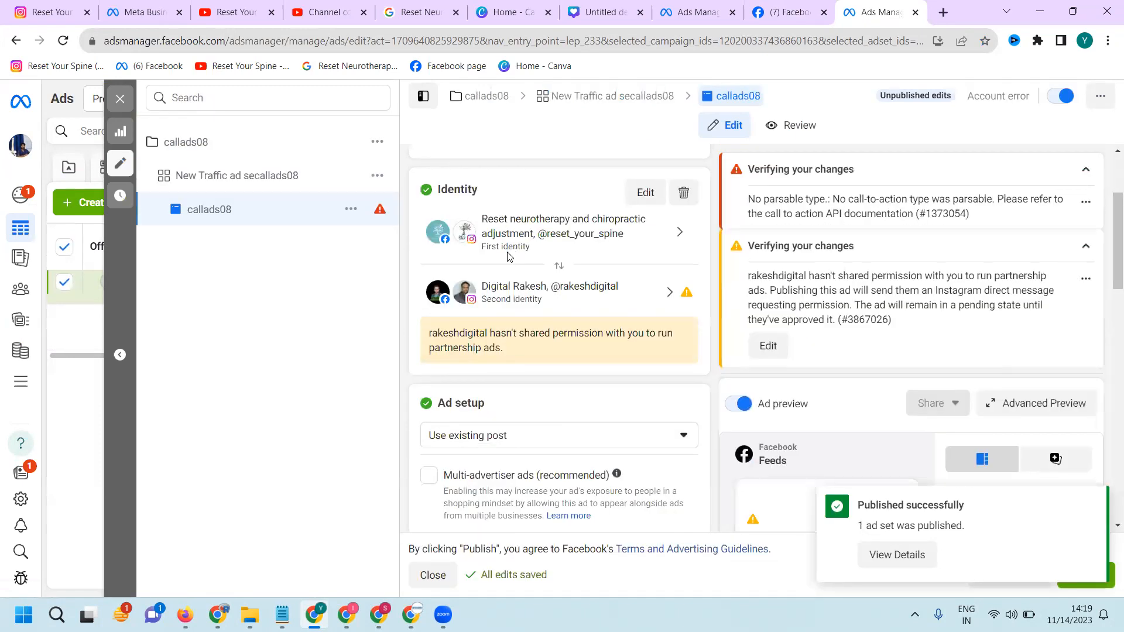
scroll(509, 255, "down", 3)
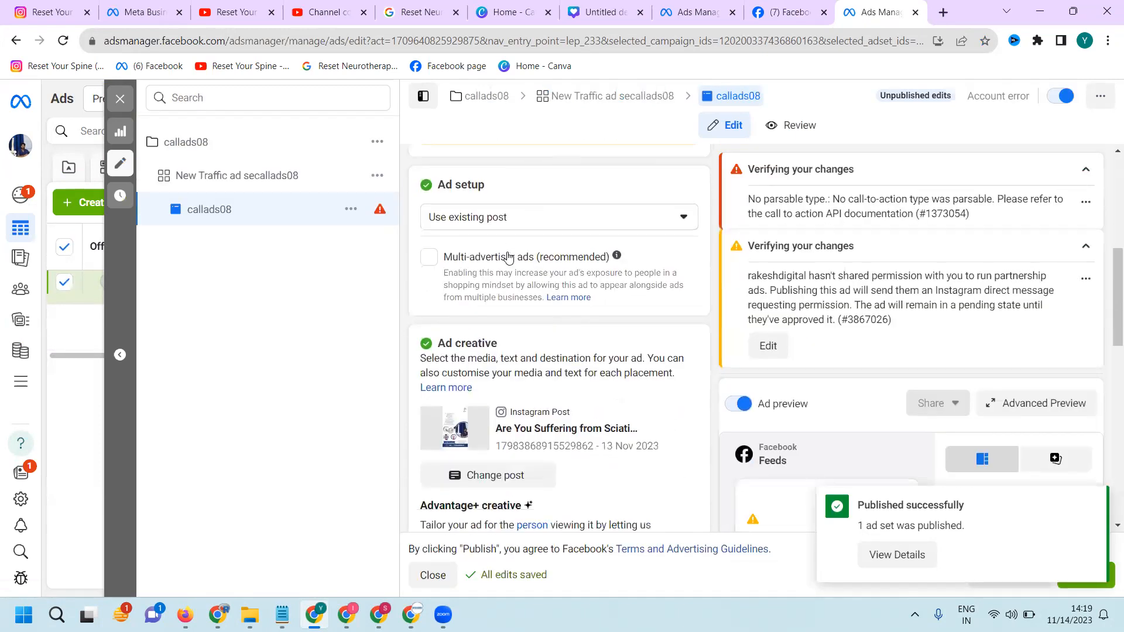
left_click(506, 479)
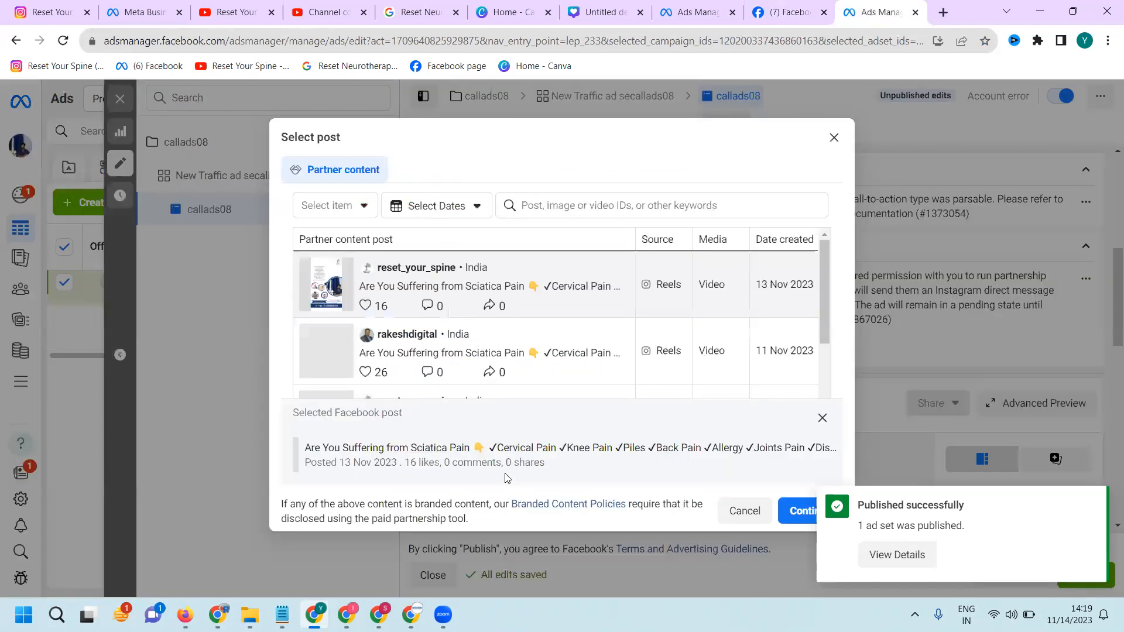
left_click(433, 281)
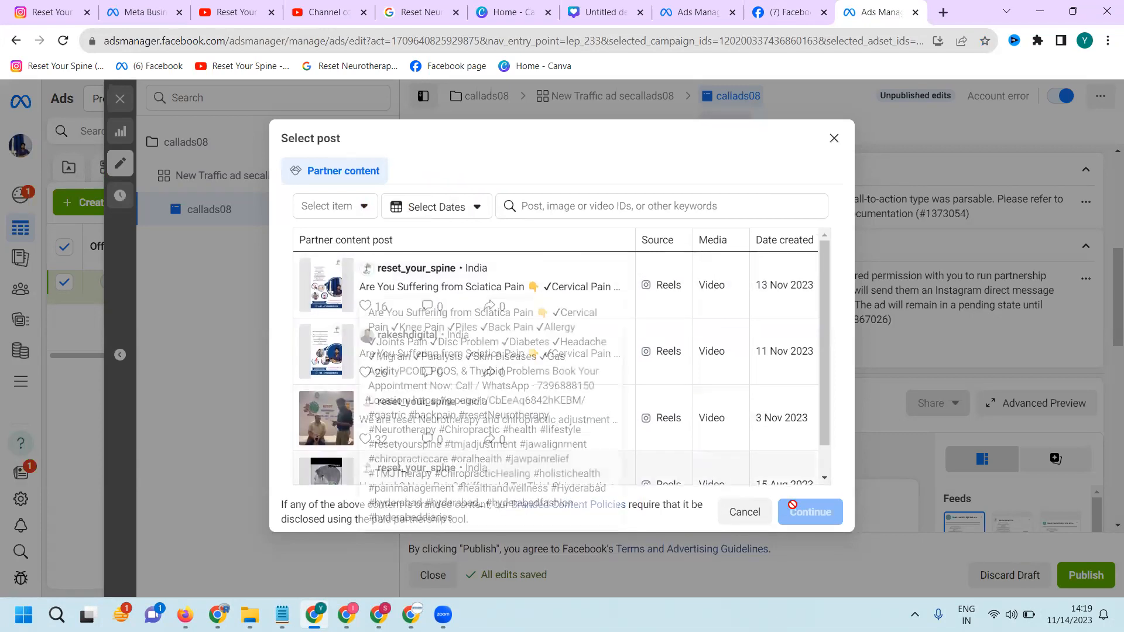
left_click(603, 315)
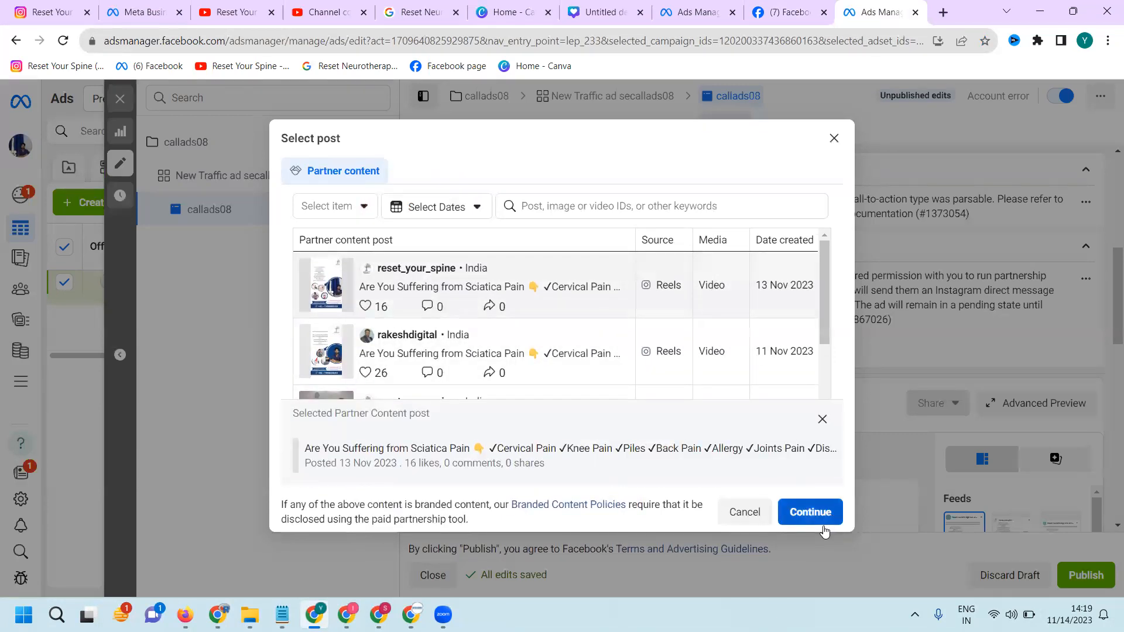
left_click(800, 514)
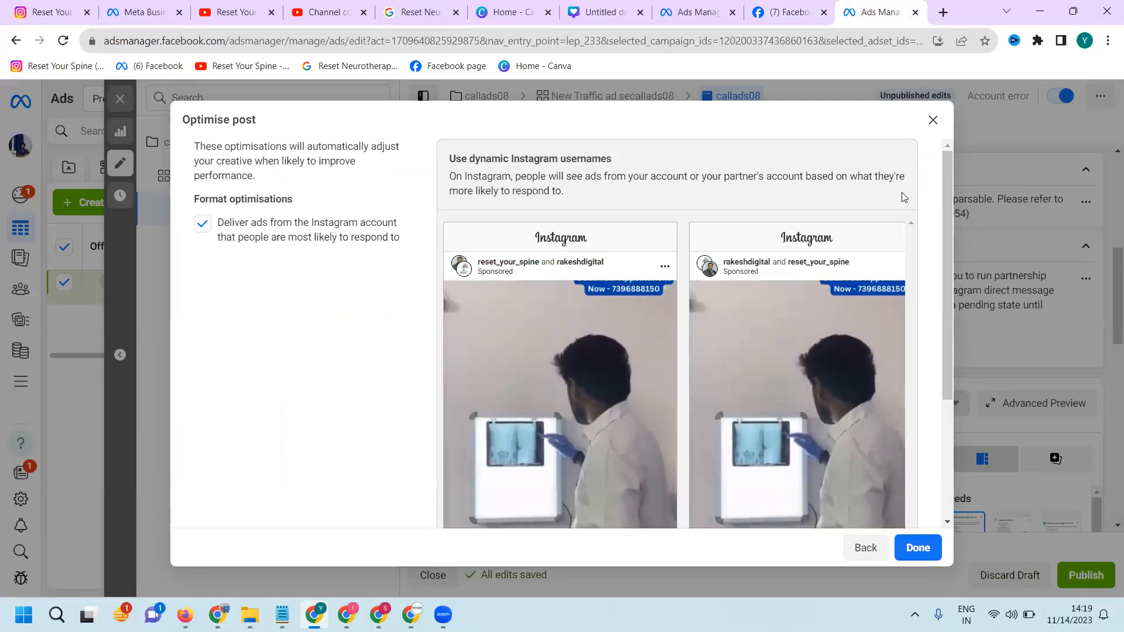
left_click(933, 119)
left_click(470, 472)
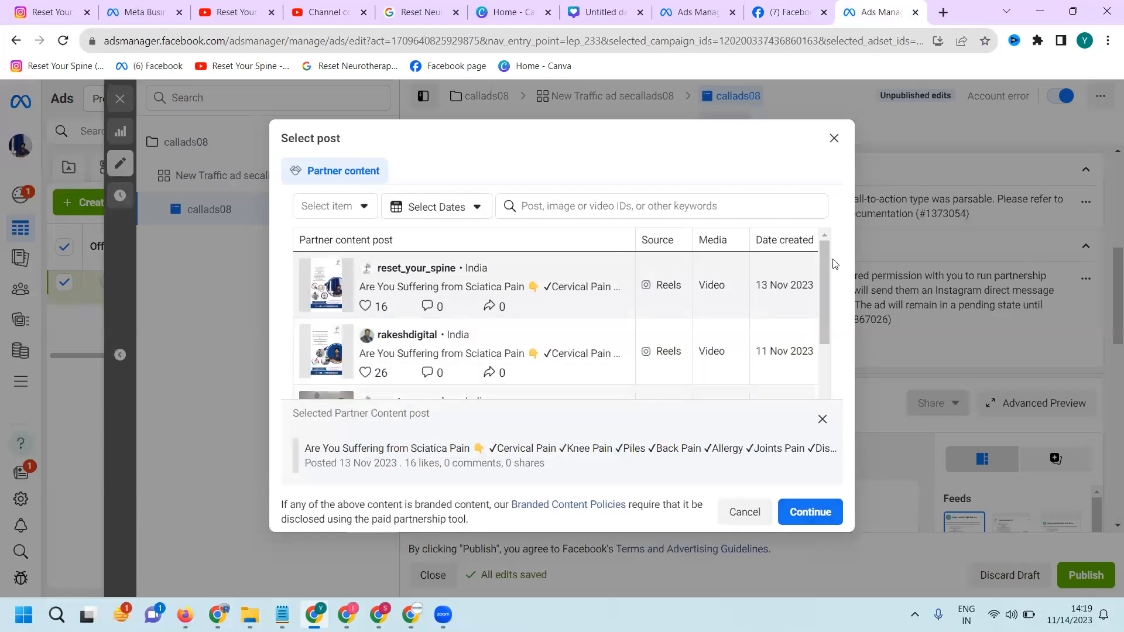
left_click(836, 139)
Try the Create Ad option in the callads08 ad's setup, and switch back to Use existing post
scroll(577, 348, "down", 5)
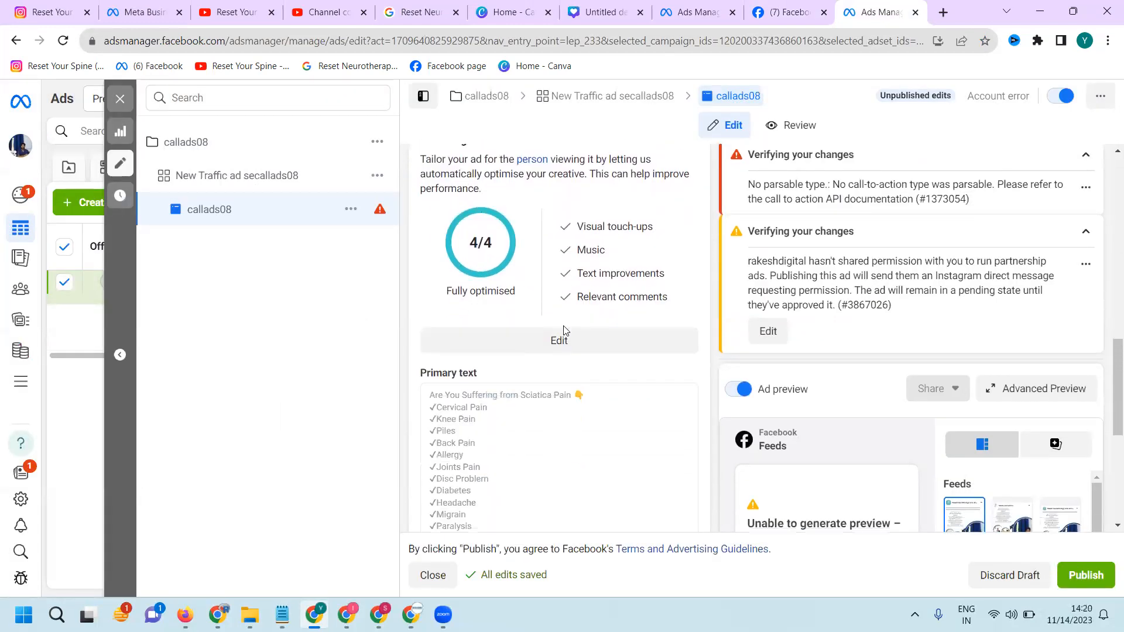
scroll(563, 332, "up", 4)
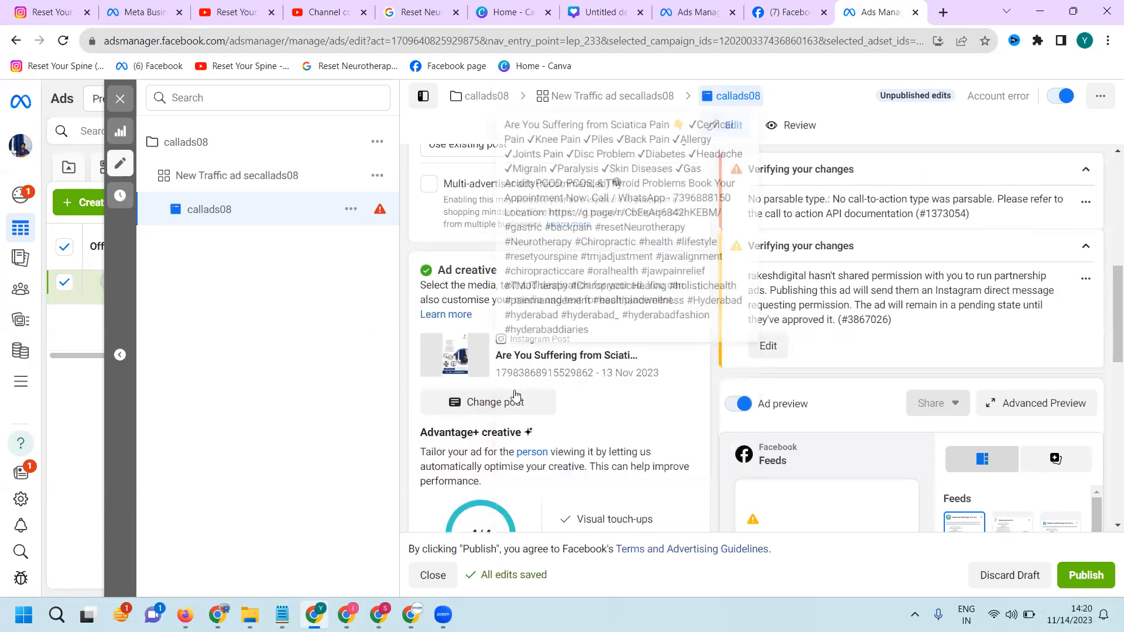
scroll(456, 297, "up", 2)
left_click(456, 297)
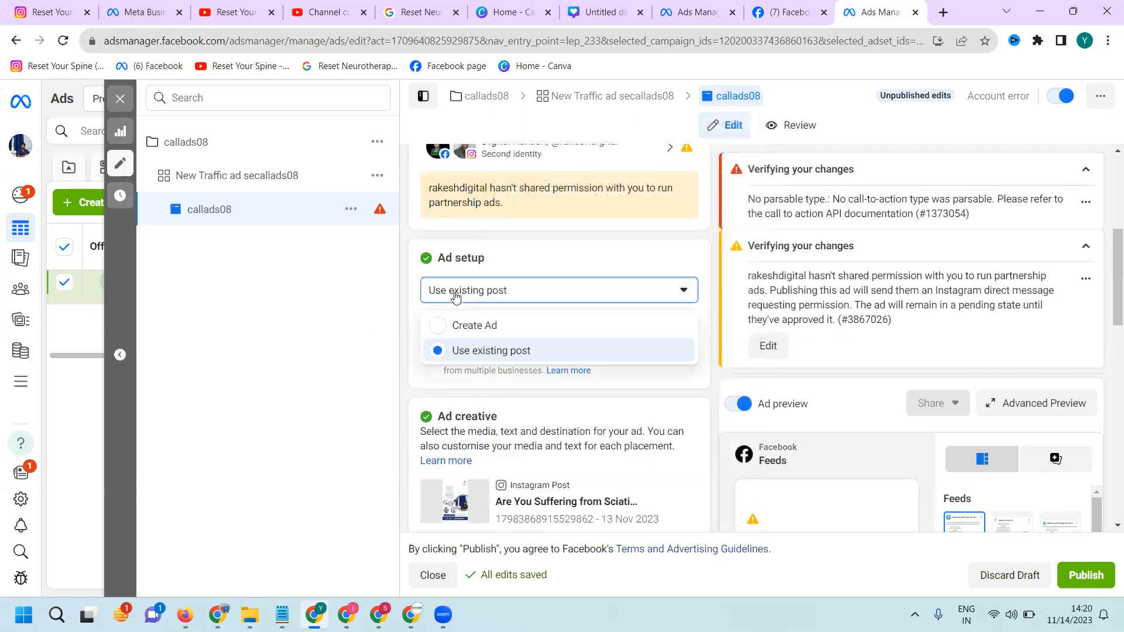
left_click(453, 326)
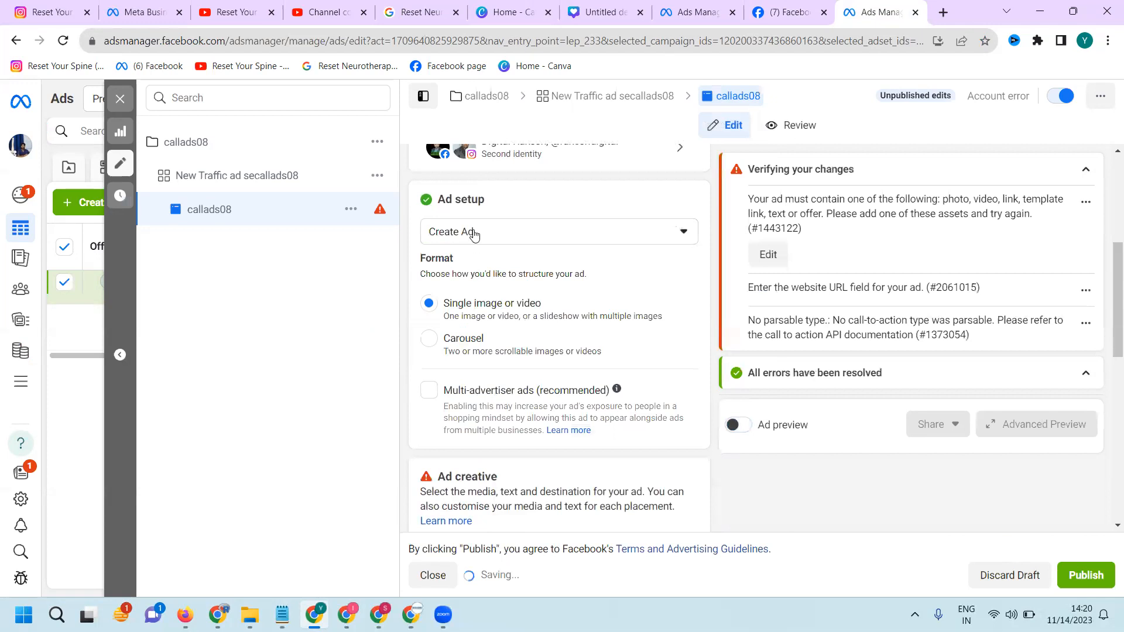
left_click(469, 231)
left_click(478, 292)
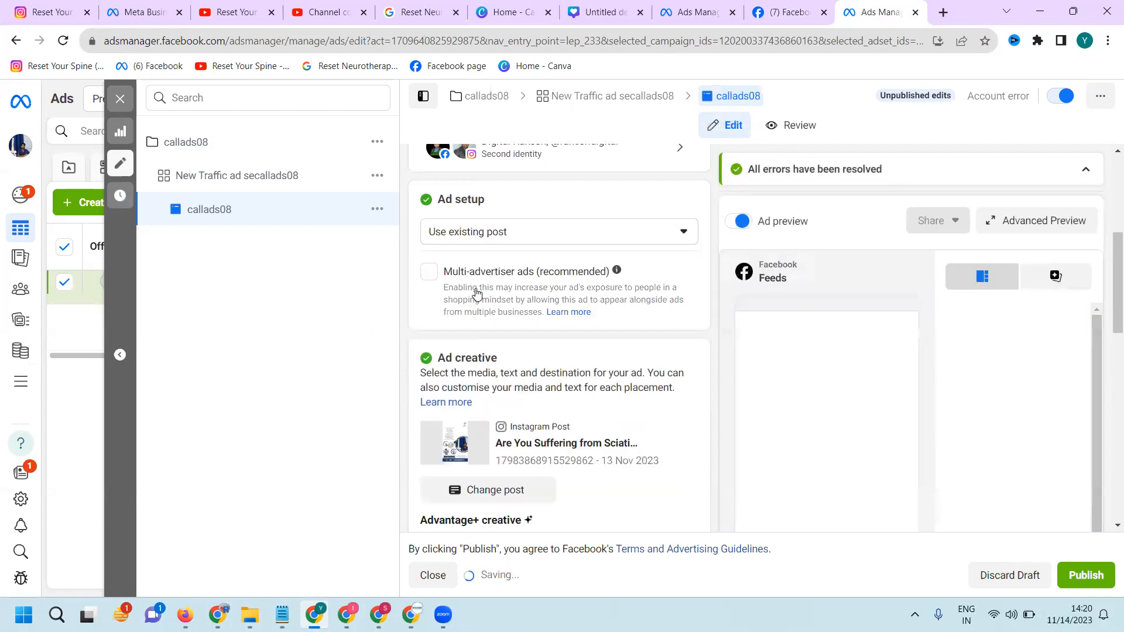
Open the callads08 ad's post selection and filter the partner content to Feed and Reels posts
scroll(525, 311, "down", 3)
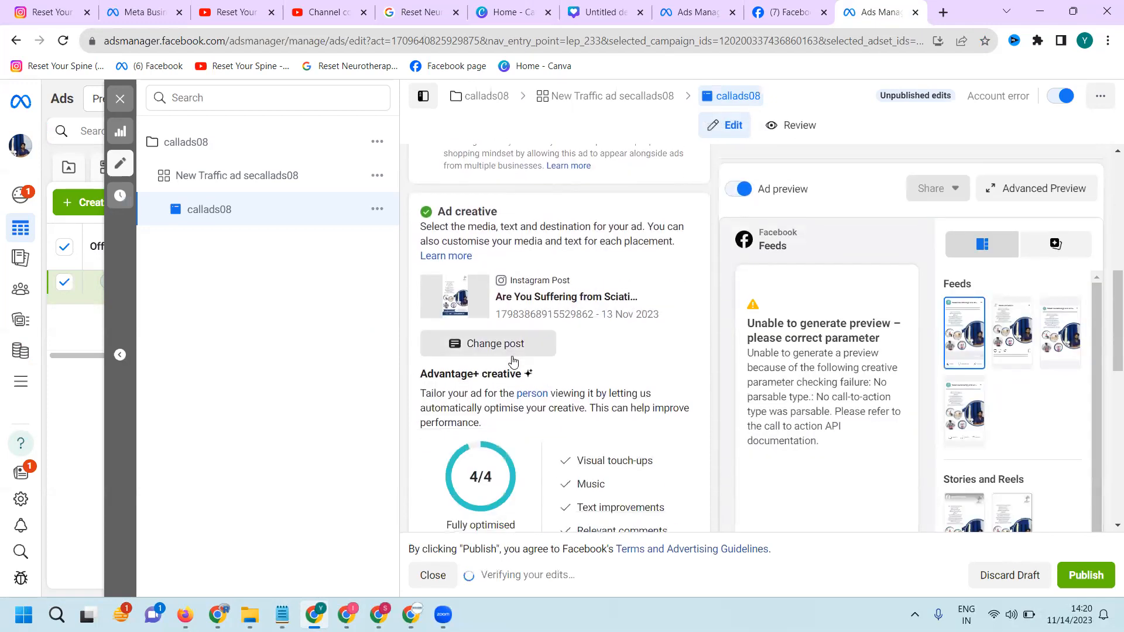
left_click(510, 346)
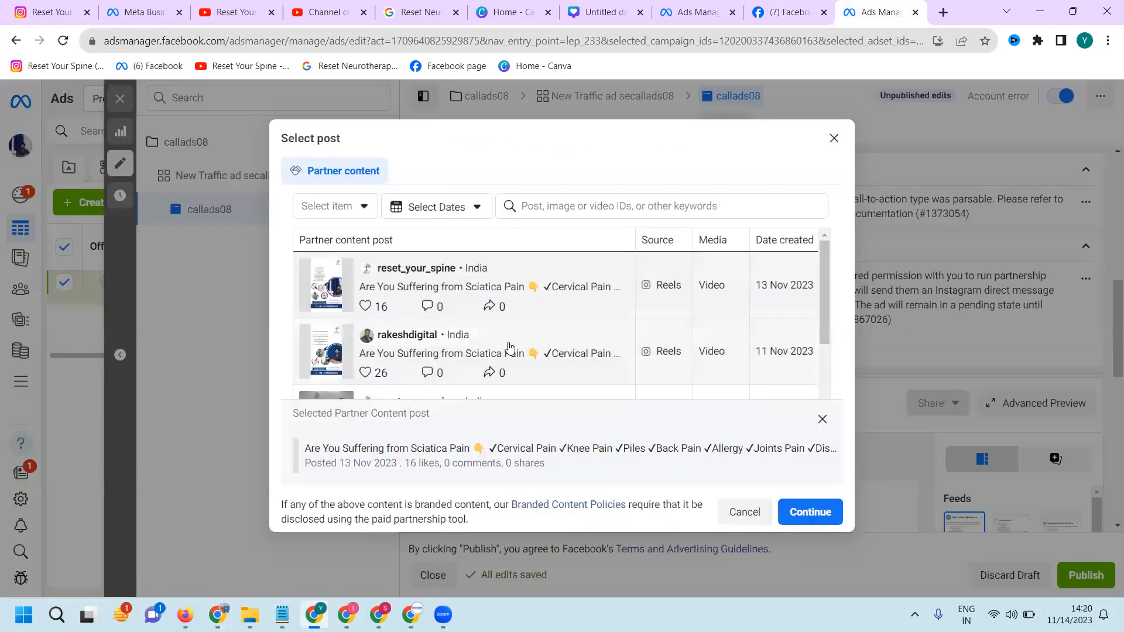
left_click(364, 208)
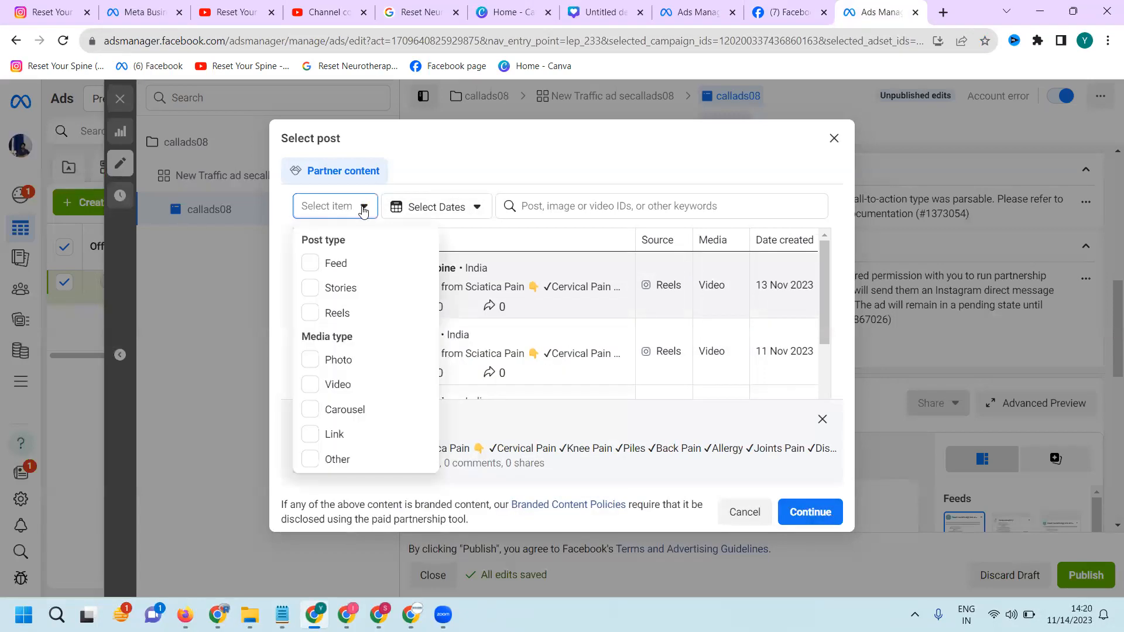
left_click(338, 274)
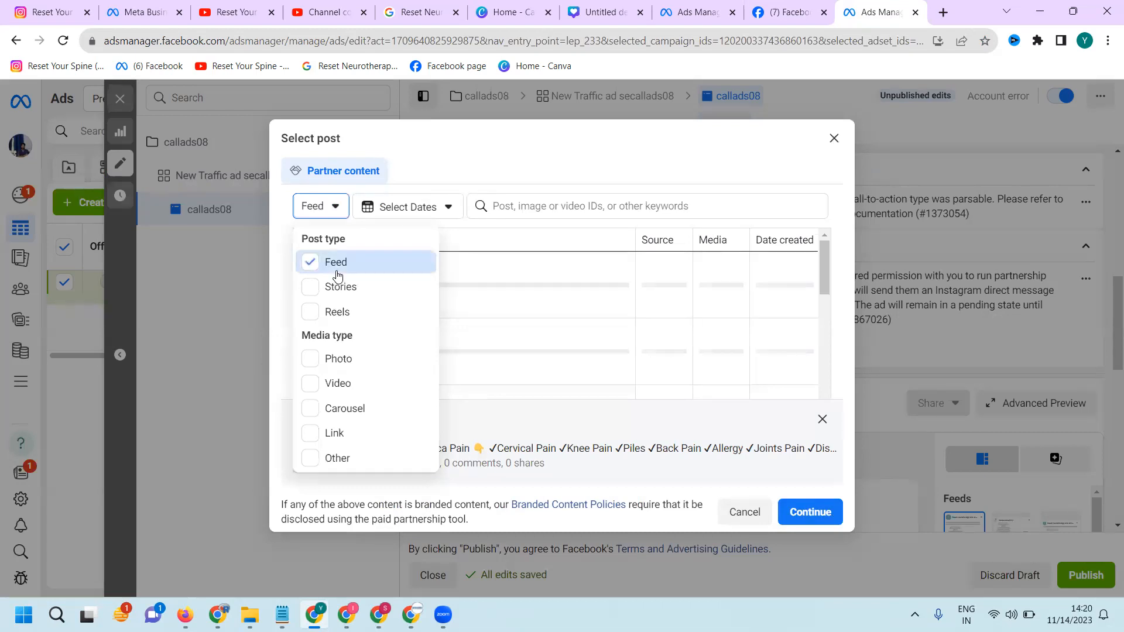
left_click(628, 162)
left_click(324, 210)
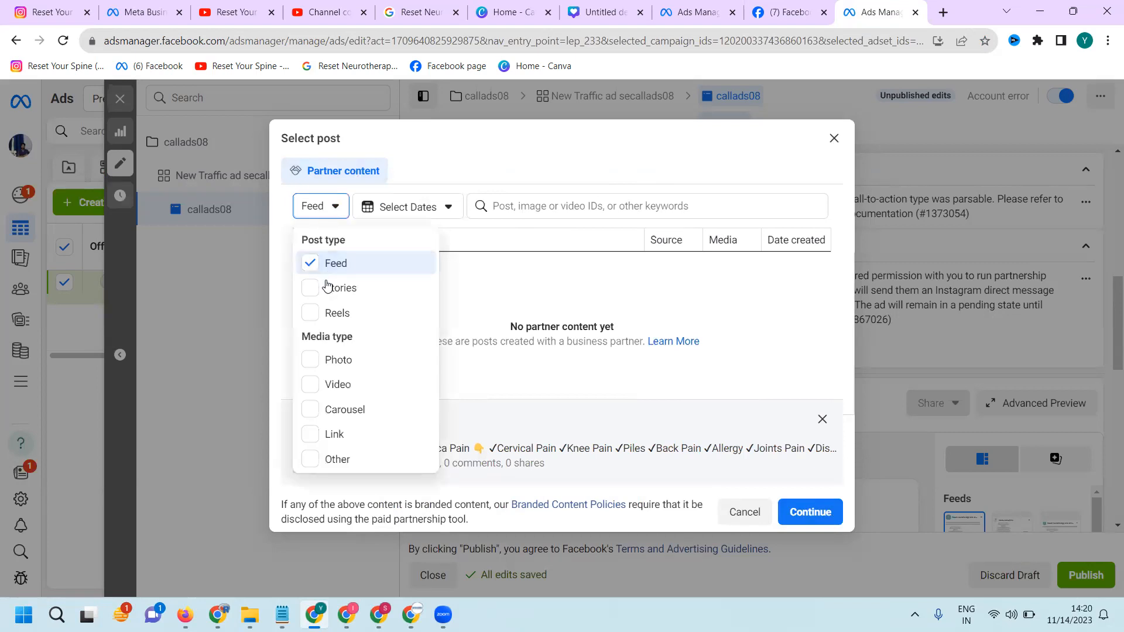
left_click(329, 313)
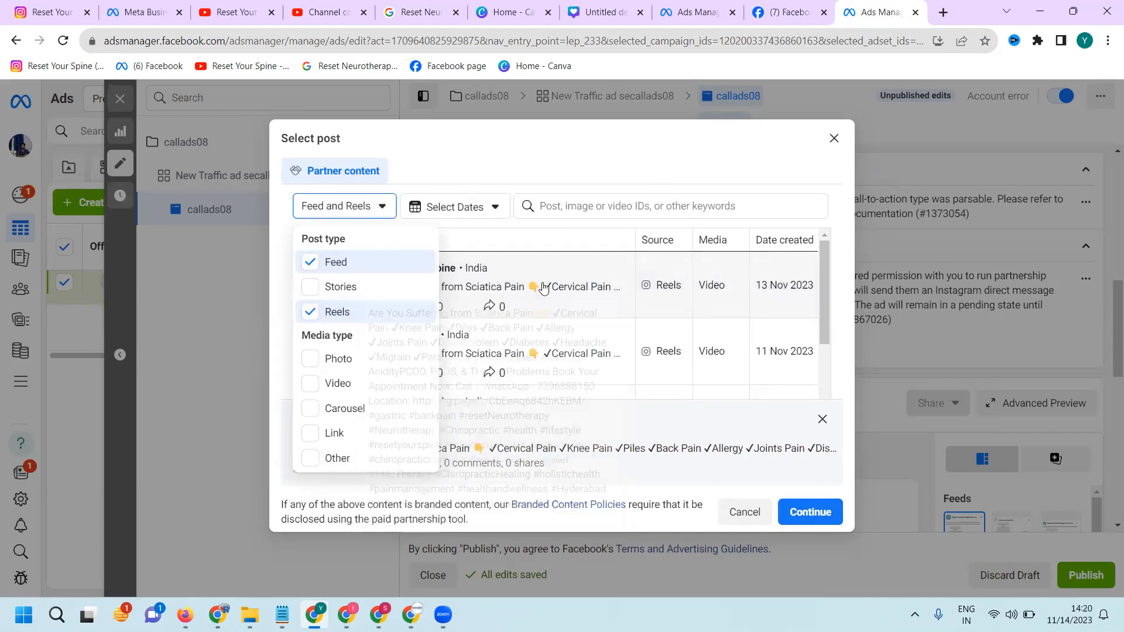
Keep the 13 Nov 2023 reset_your_spine reel as the ad's post and accept its format optimisation
left_click(545, 287)
left_click(674, 304)
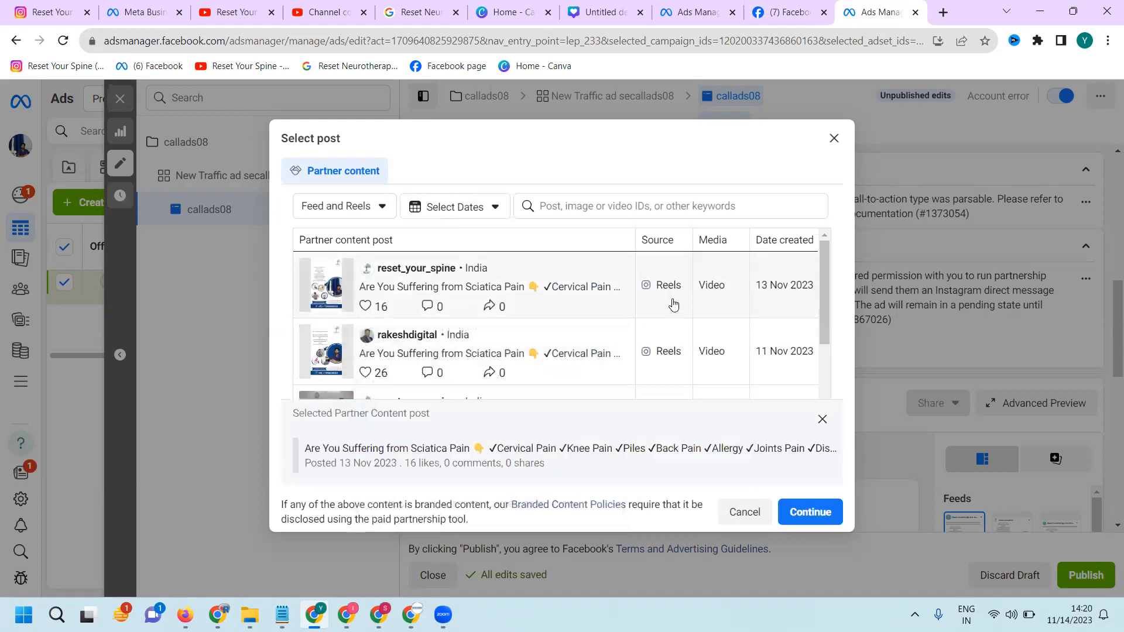
left_click(792, 510)
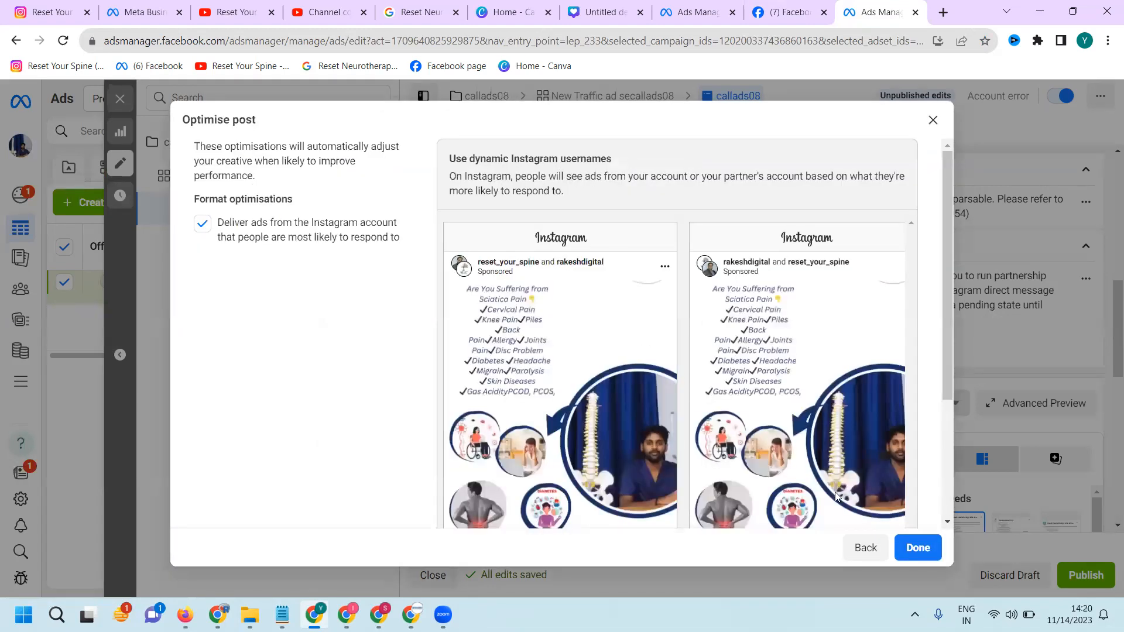
left_click(908, 539)
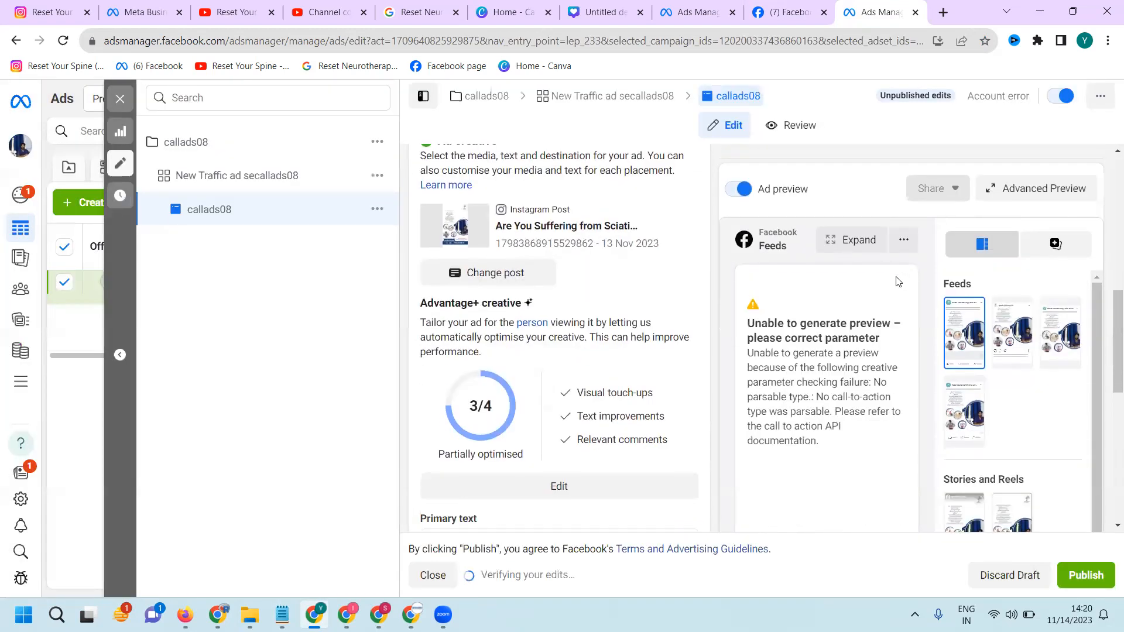
Review the ad's creative, website URL and verification errors, and check the identities chosen for the partnership ad
scroll(961, 293, "down", 1)
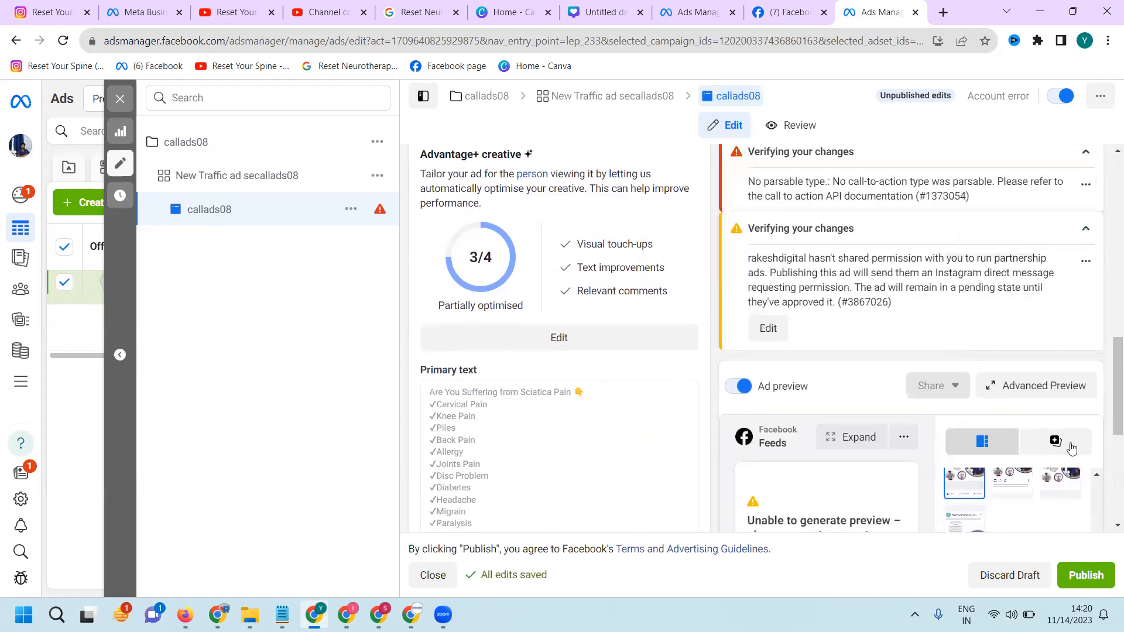
scroll(638, 323, "down", 5)
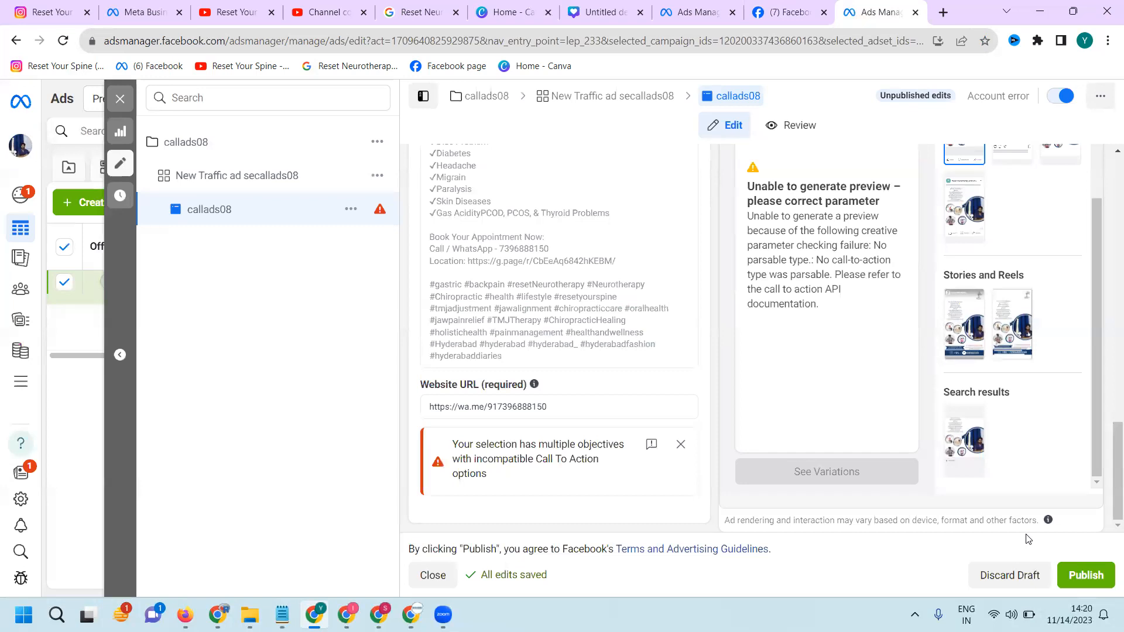
scroll(627, 317, "up", 8)
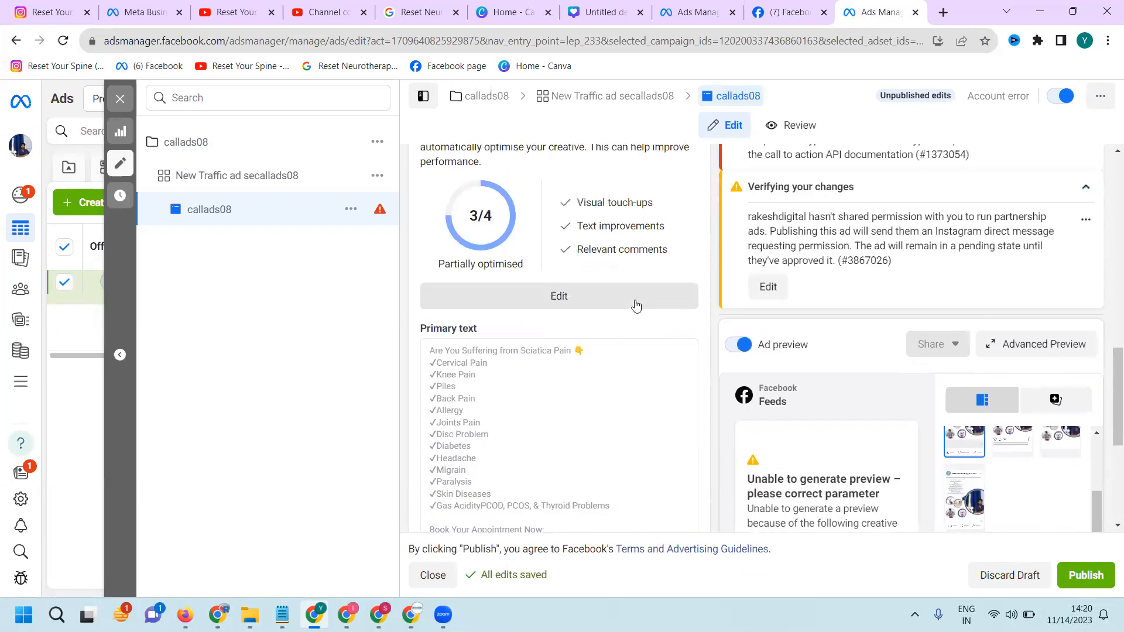
scroll(638, 305, "up", 1)
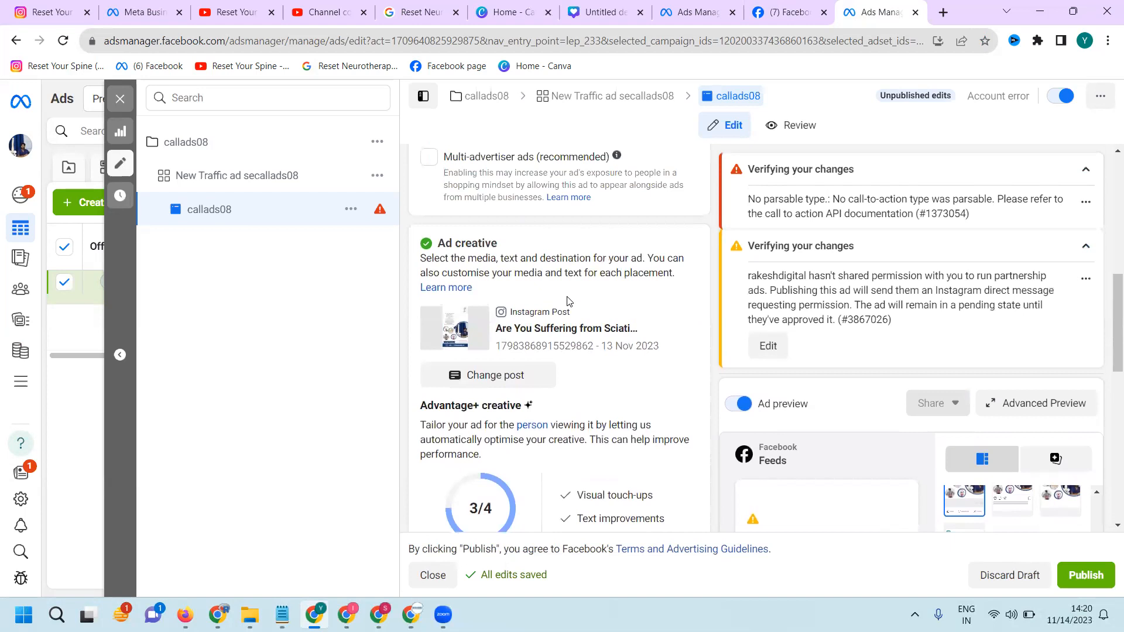
scroll(503, 334, "up", 3)
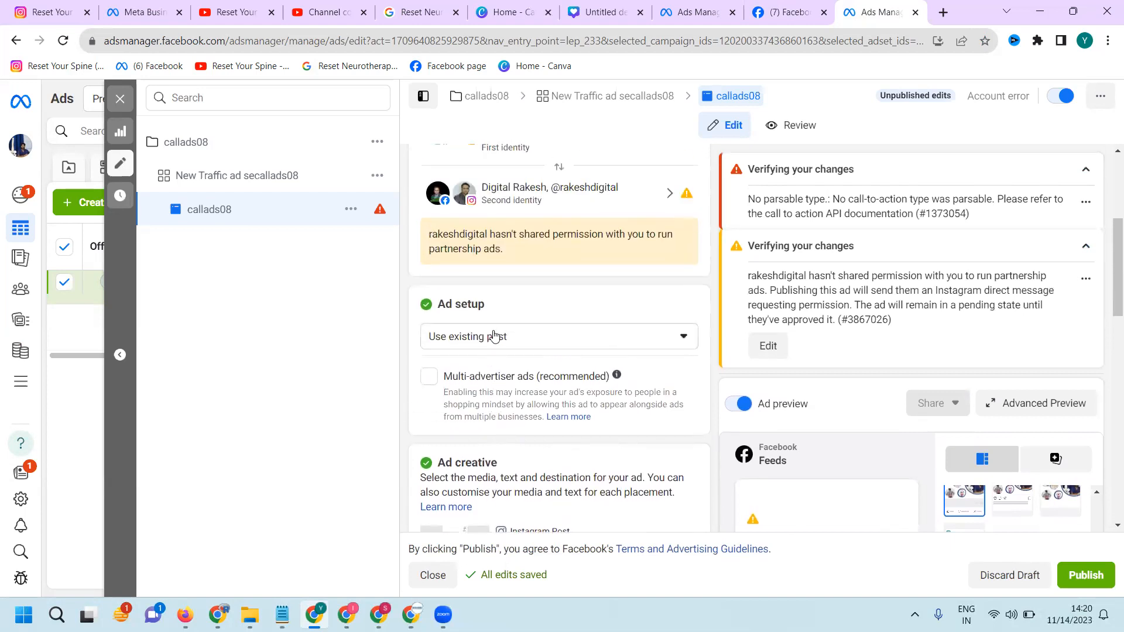
scroll(510, 331, "up", 2)
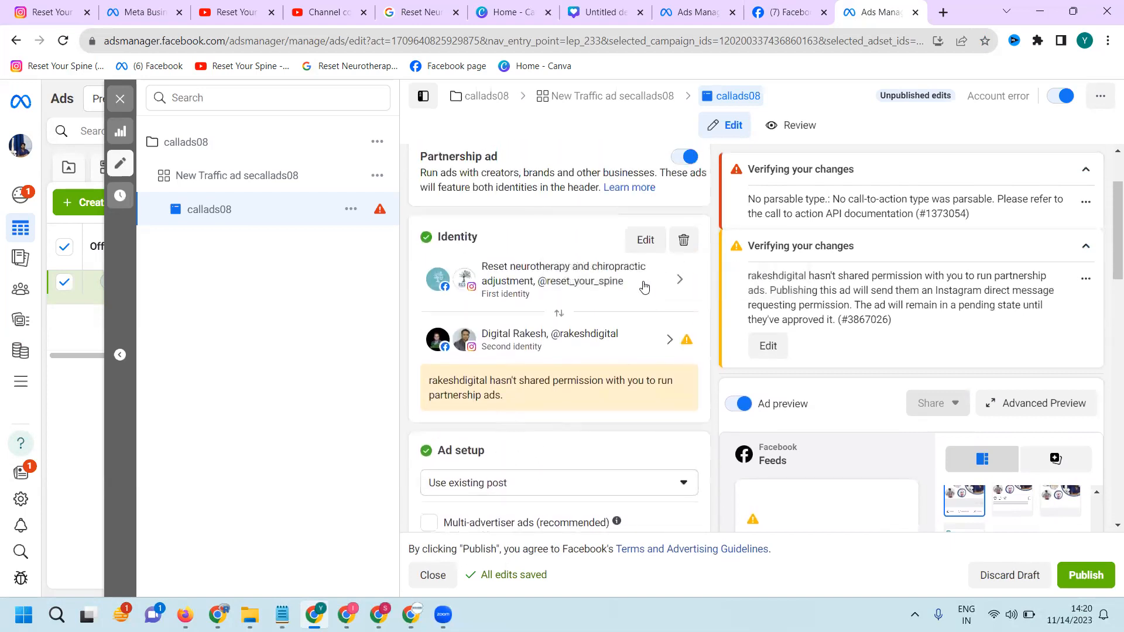
left_click(646, 241)
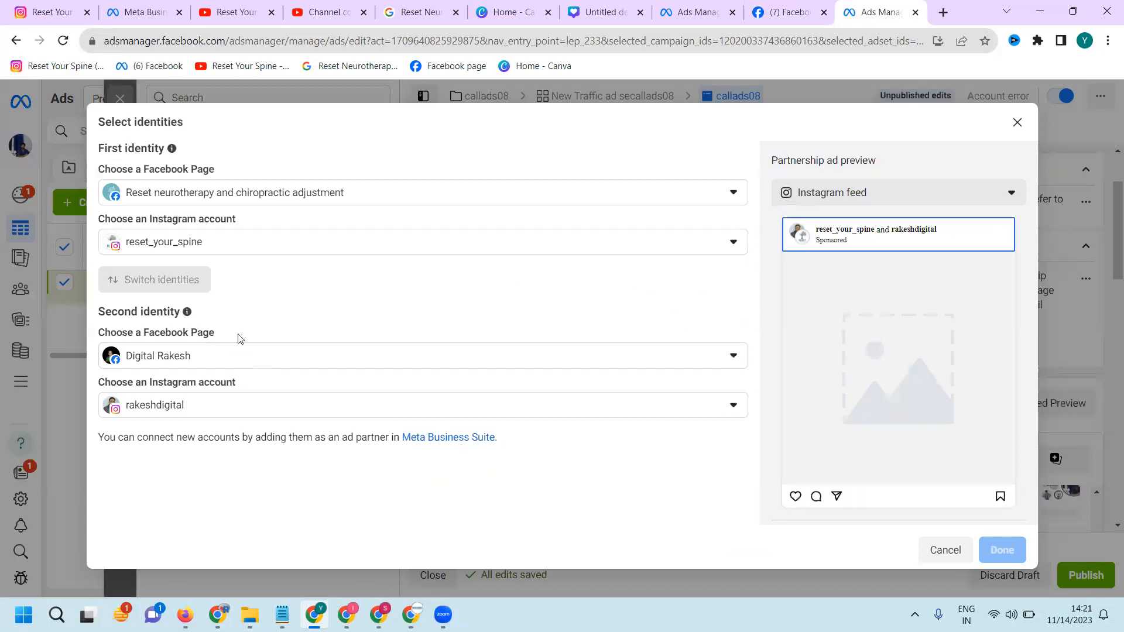
left_click(1017, 123)
Switch to Instagram, check the collaborators on the reset_your_spine sciatica pain post, and return to Ads Manager
left_click(36, 5)
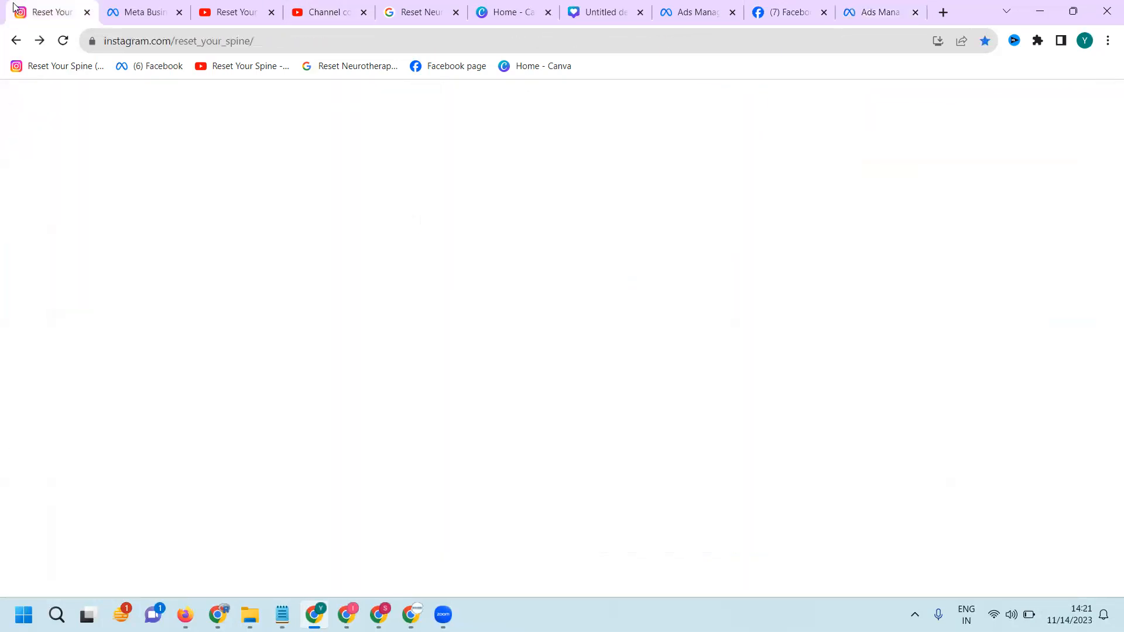
left_click(826, 362)
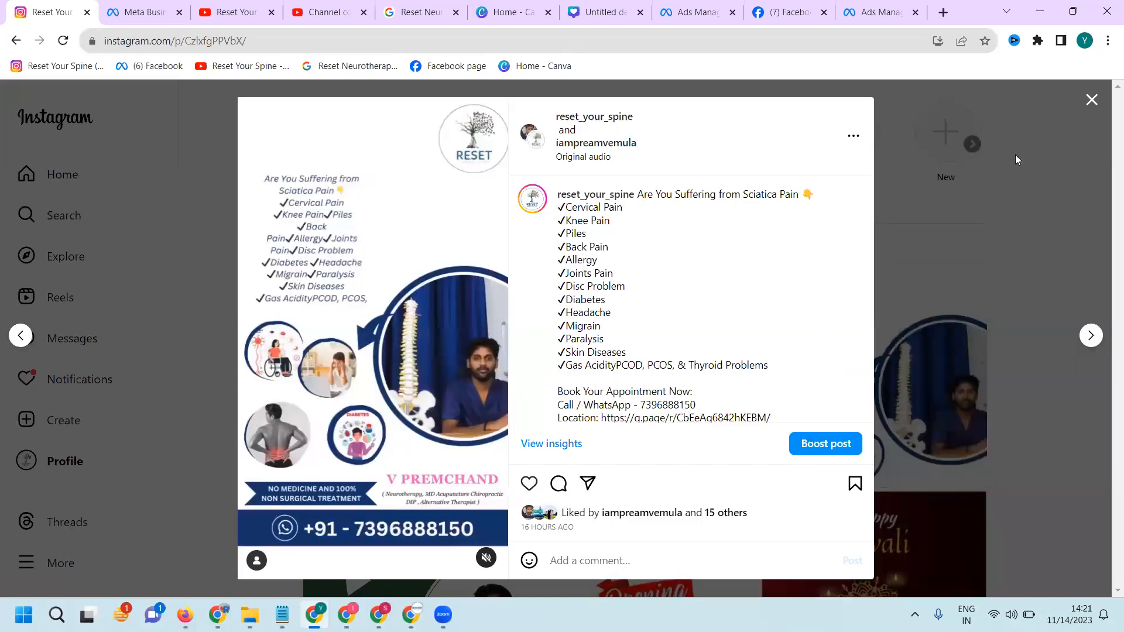
left_click(1092, 100)
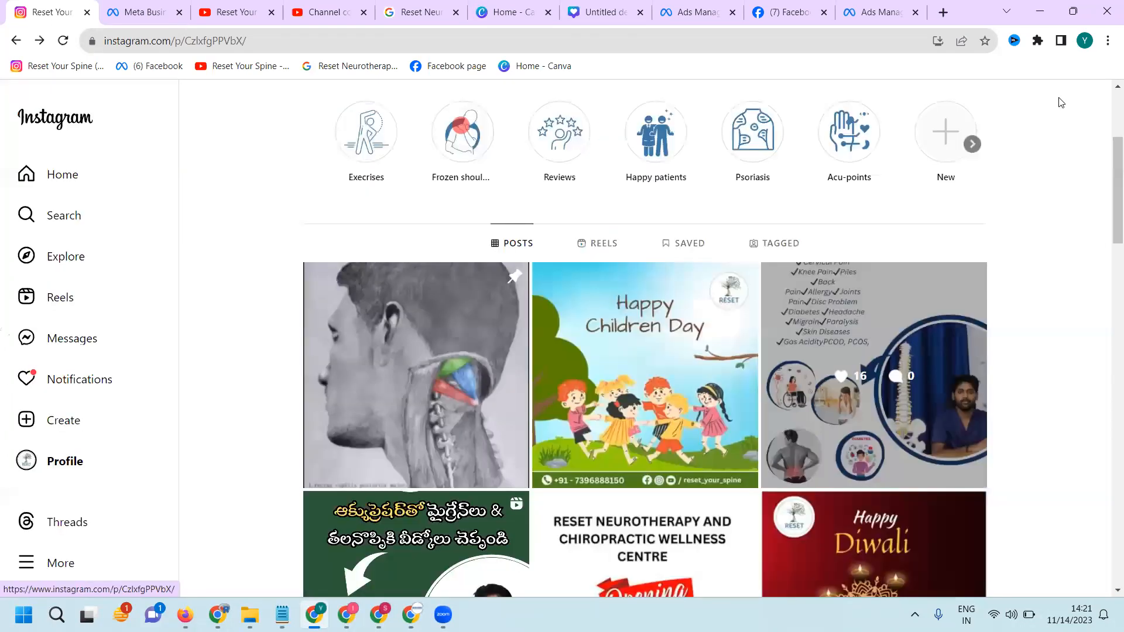
left_click(867, 15)
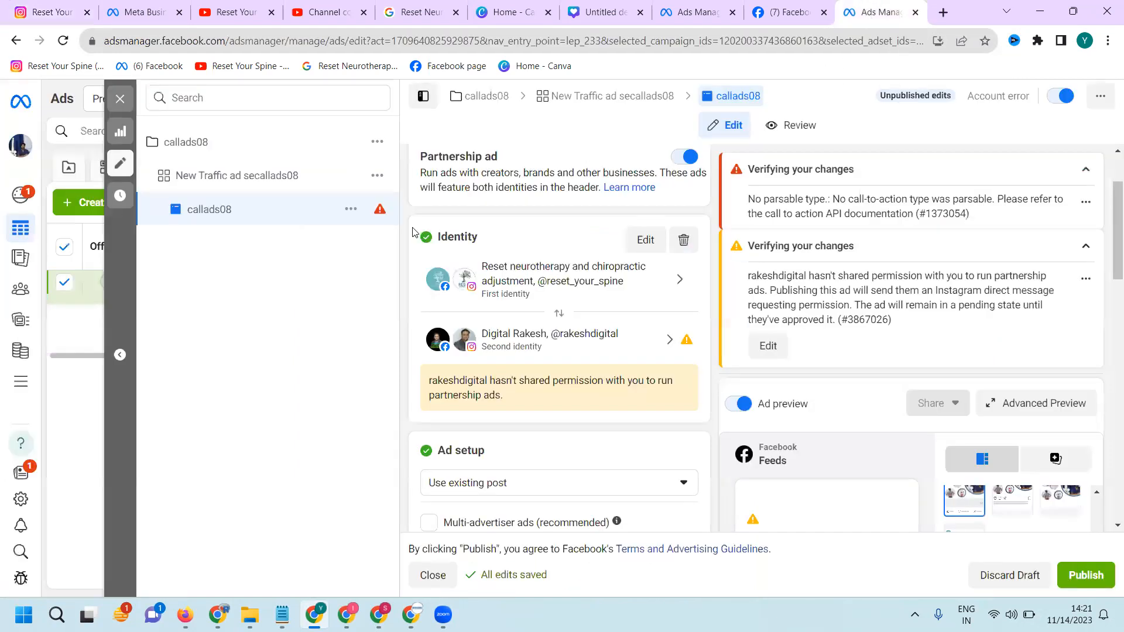
Reselect the 13 Nov 2023 reset_your_spine reel as the callads08 ad's post and accept its format optimisation
scroll(533, 287, "up", 1)
scroll(547, 305, "down", 6)
left_click(514, 374)
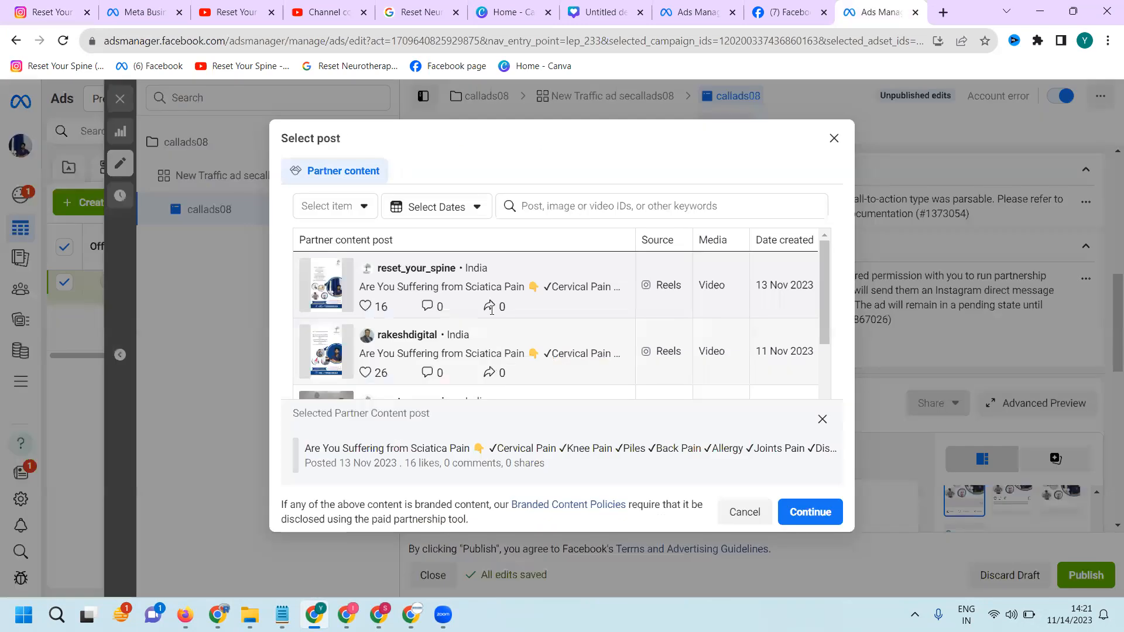
left_click(387, 287)
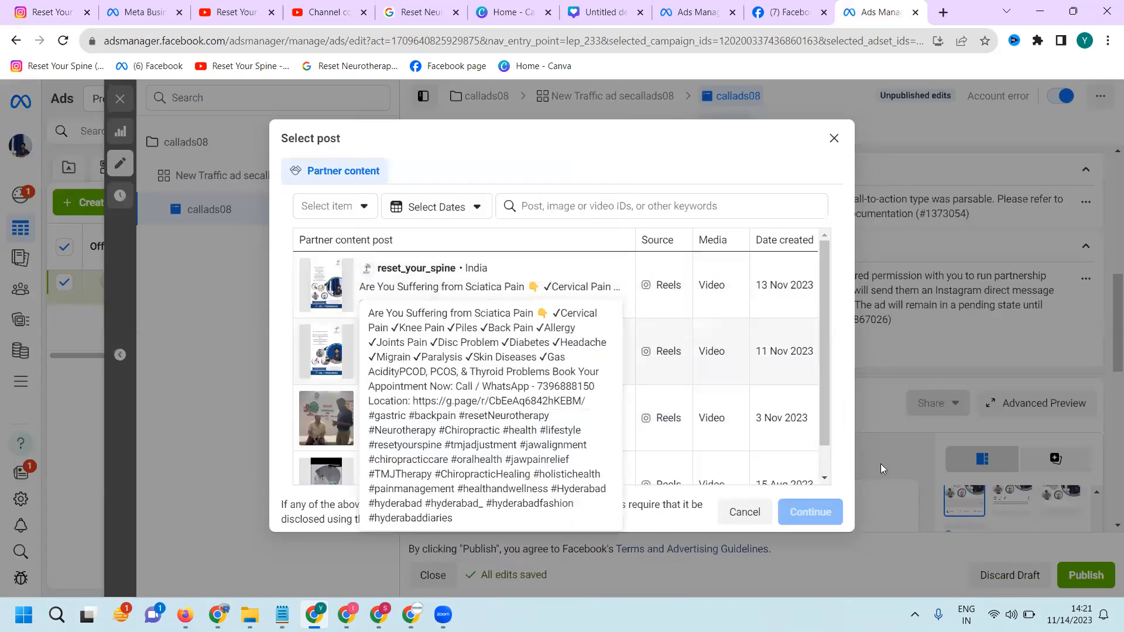
left_click(627, 296)
left_click(810, 512)
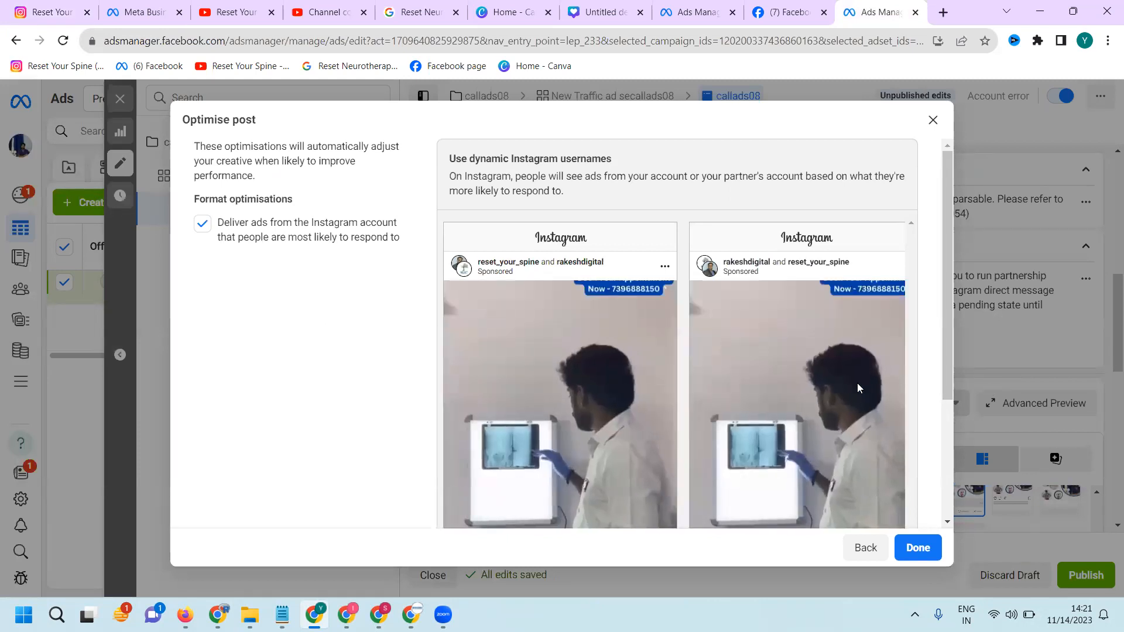
scroll(858, 381, "down", 3)
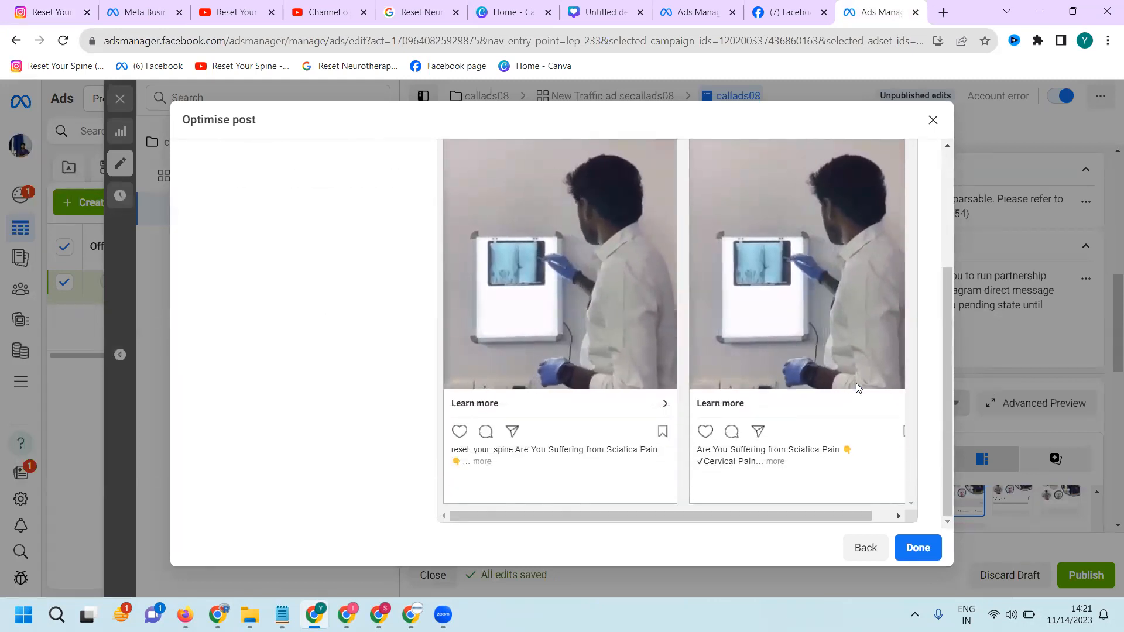
left_click(931, 537)
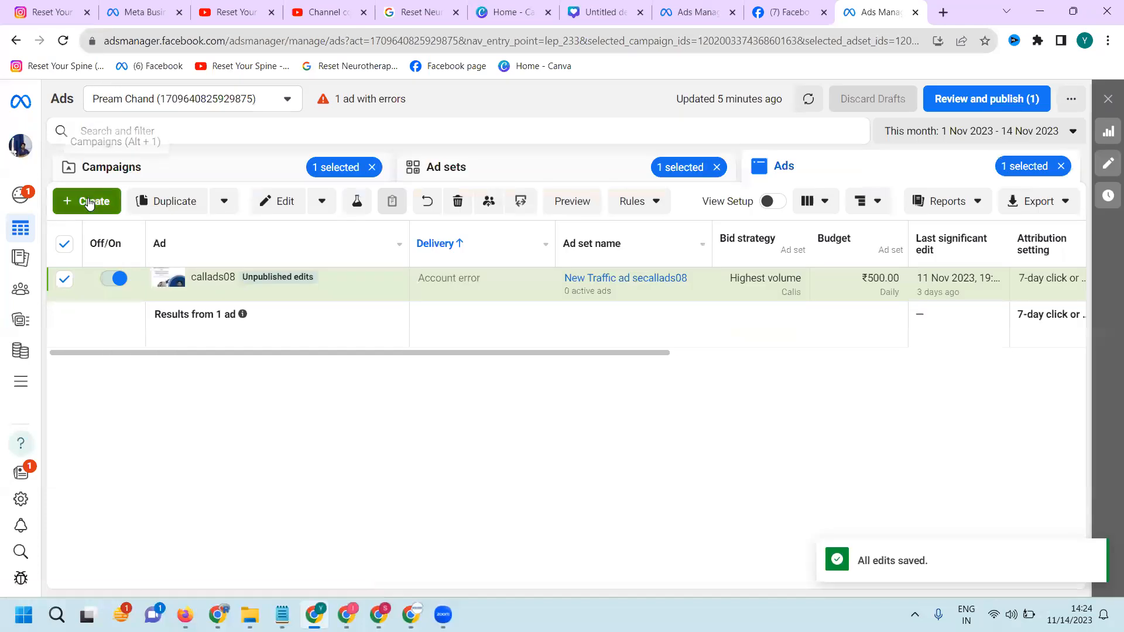
Create a new campaign with the Auction buying type and the Awareness objective
left_click(151, 170)
left_click(95, 202)
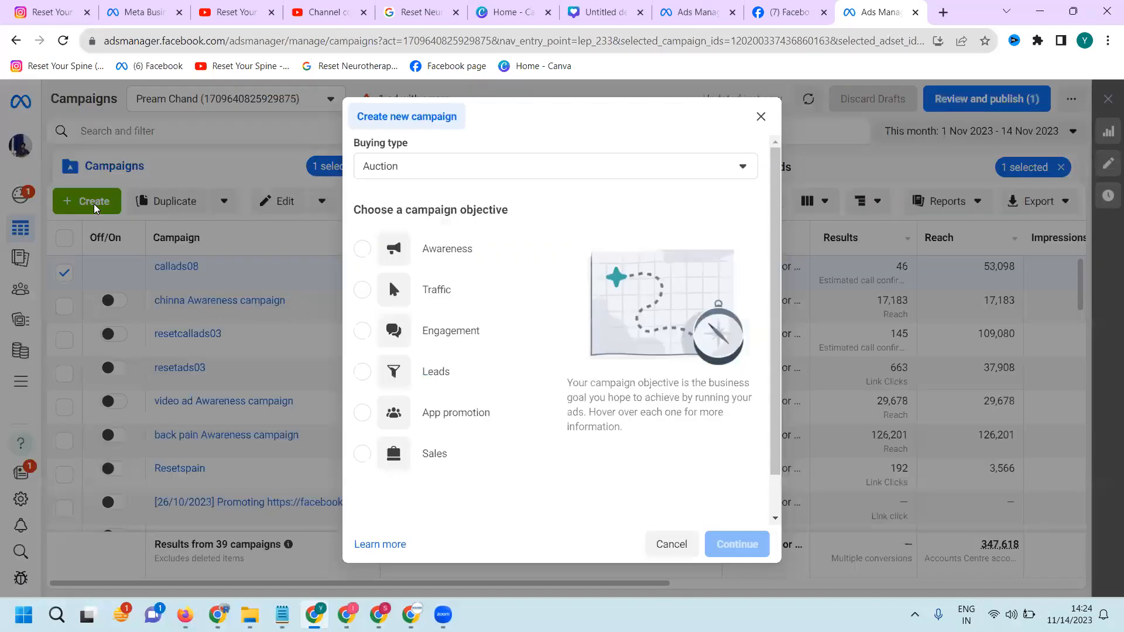
left_click(457, 261)
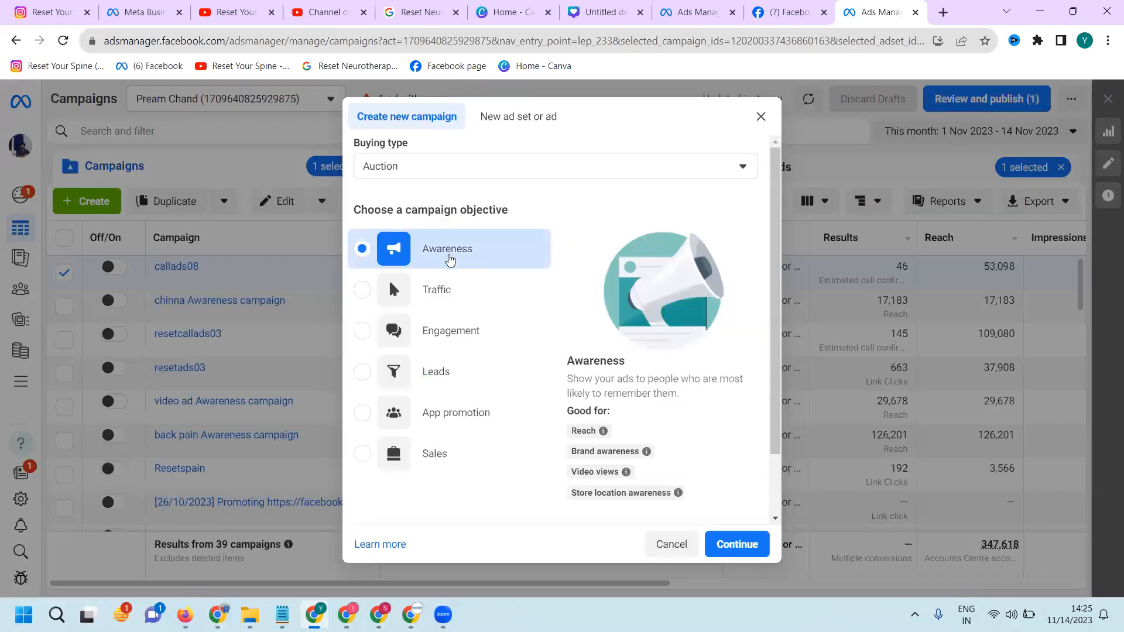
left_click(726, 540)
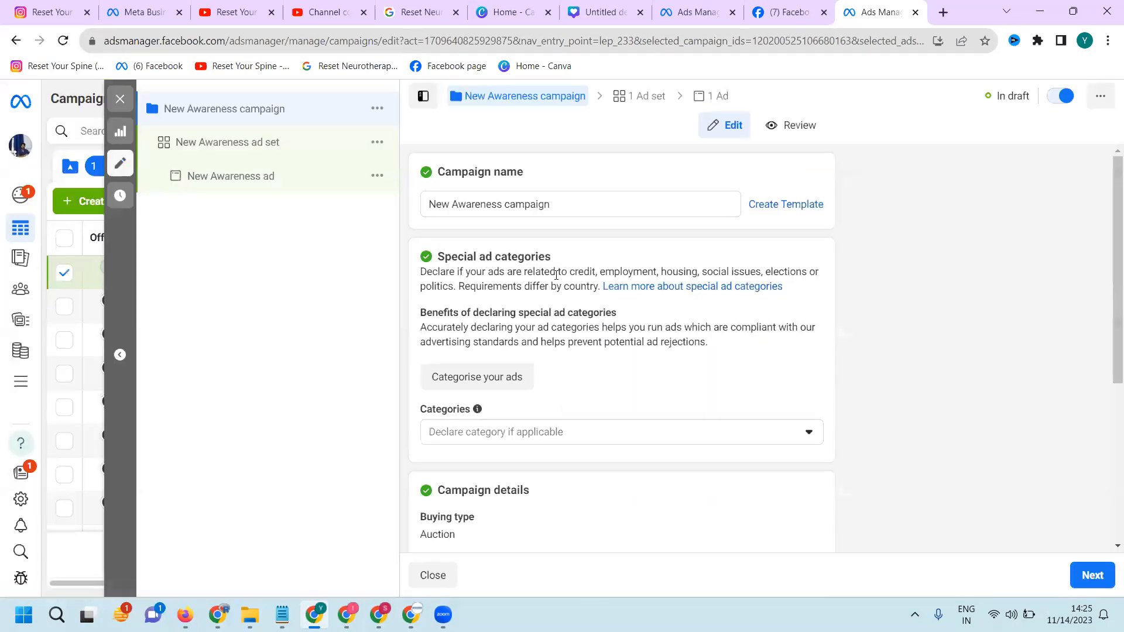
Rename the new campaign "fb Awareness campaign" and its ad set "fb Awareness ad set"
double_click(445, 205)
type("fb")
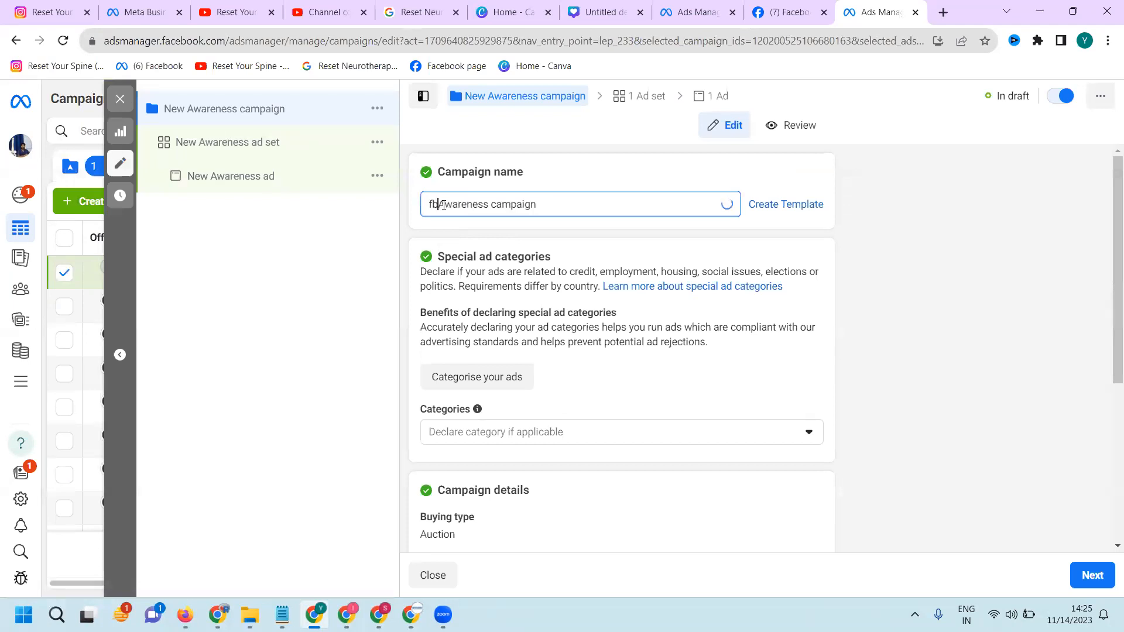
scroll(788, 420, "down", 5)
left_click(1081, 573)
left_click(448, 205)
key("BackSpace")
type("fb")
Set the fb Awareness ad set's daily budget to 85 INR
scroll(671, 326, "down", 4)
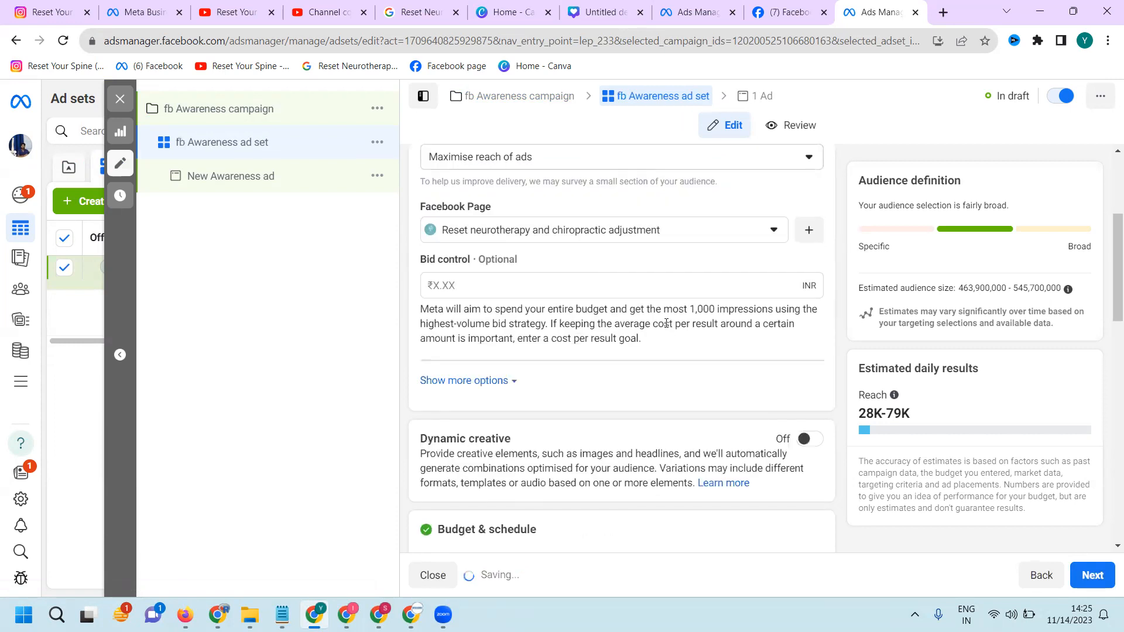
scroll(666, 323, "down", 5)
left_click(536, 225)
type("85")
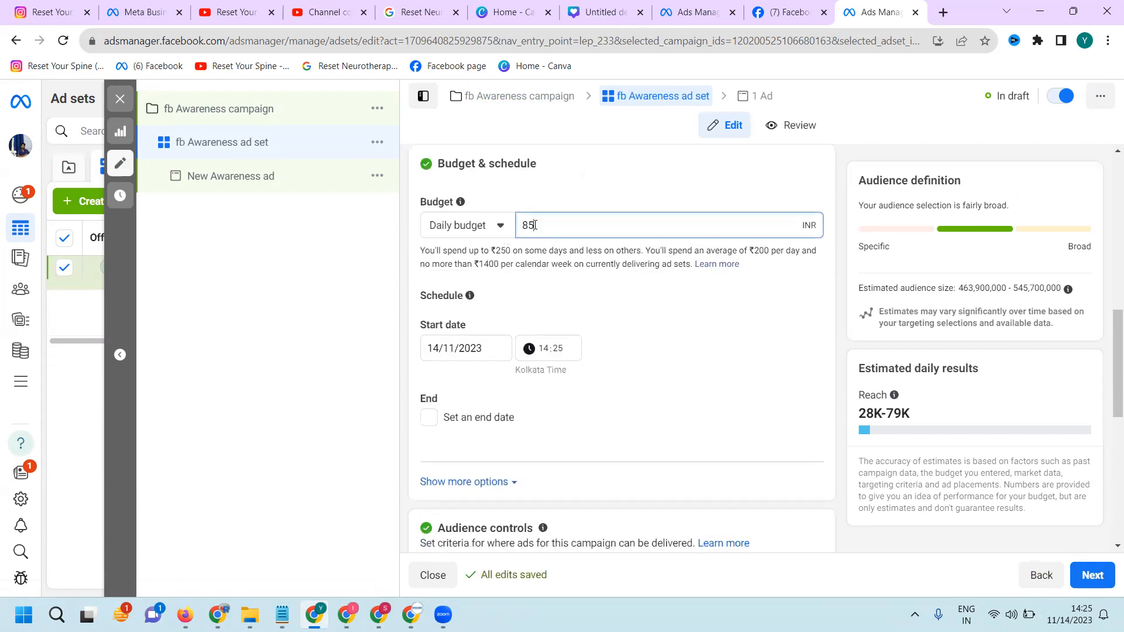
left_click(664, 303)
Change the fb Awareness ad set's target location from India to the Miyapur, Telangana neighborhood
scroll(663, 303, "down", 6)
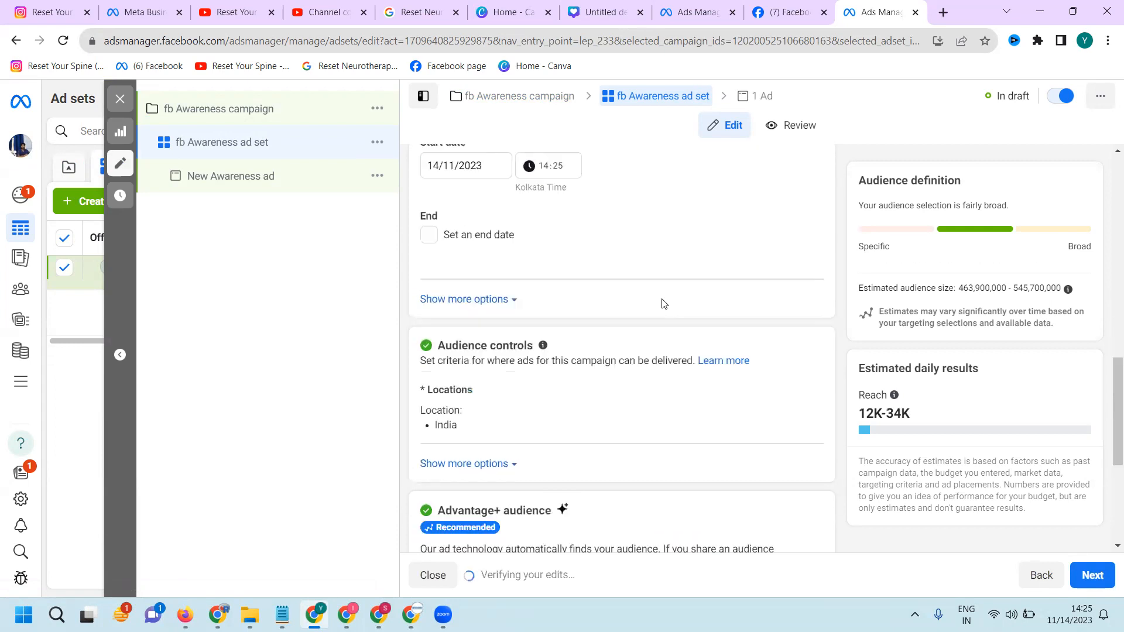
left_click(805, 211)
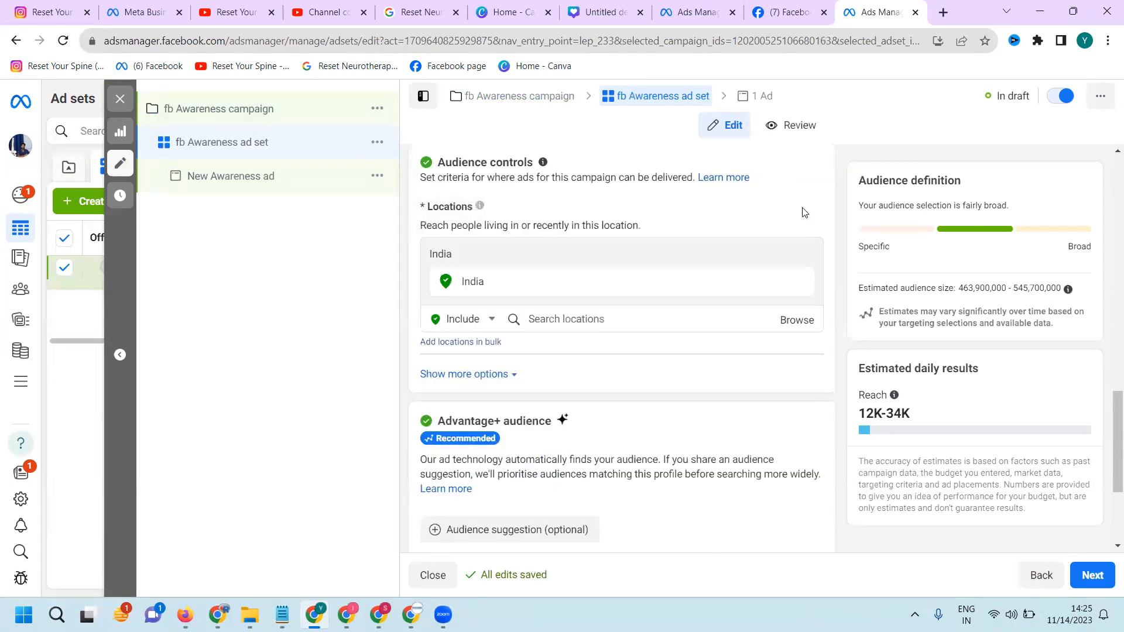
left_click(580, 324)
type("miyap")
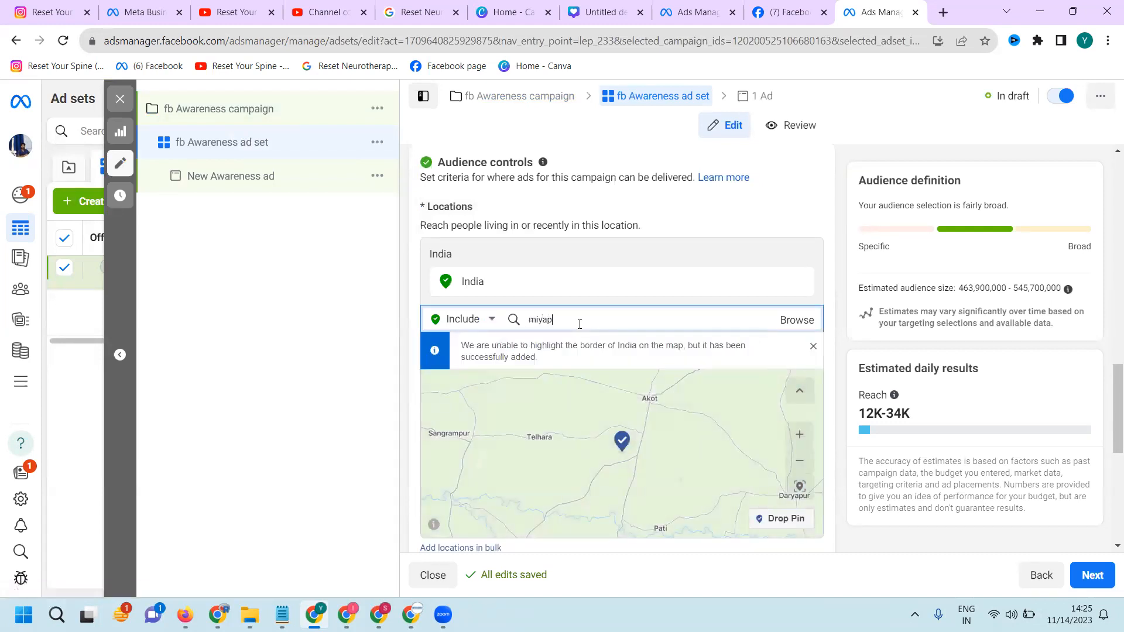
type("ur")
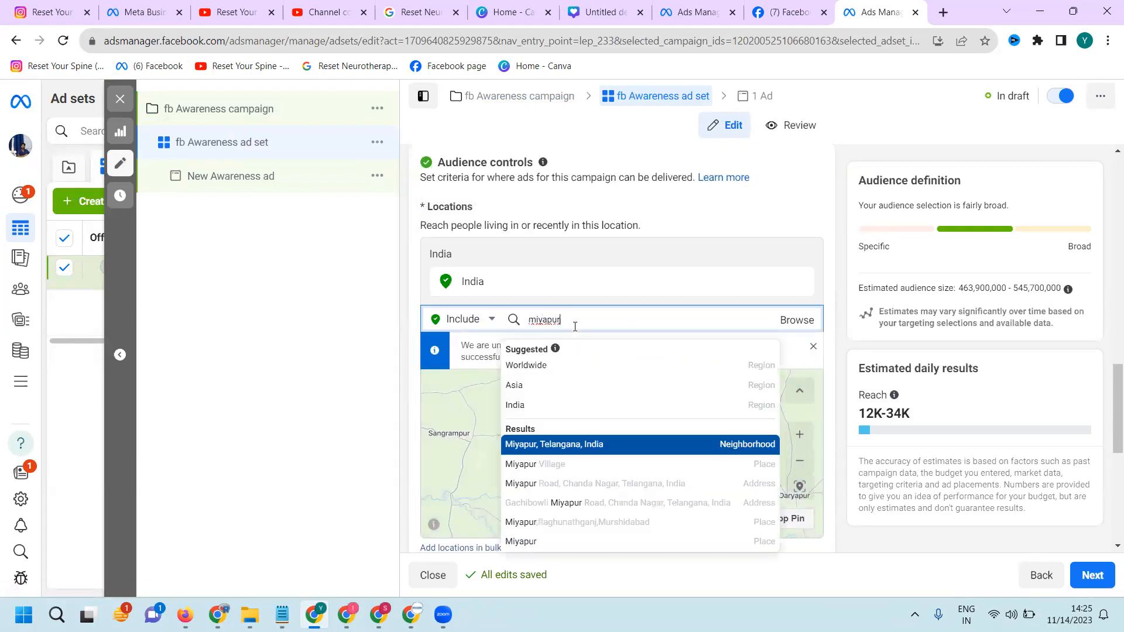
left_click(551, 442)
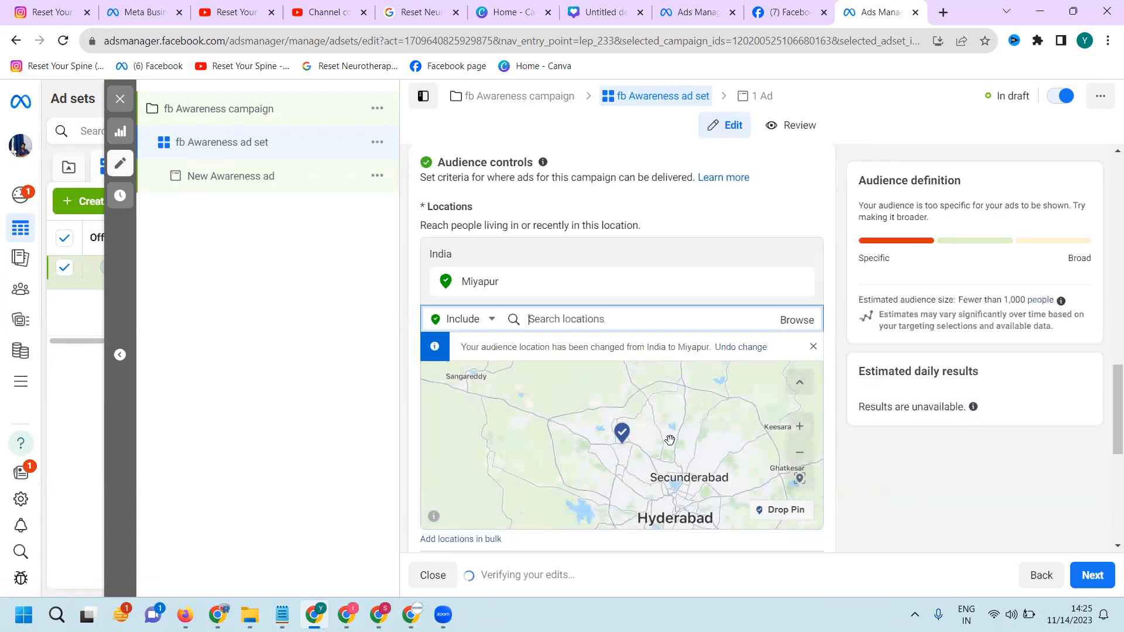
Drop a location pin beside Miyapur at about (17.4973, 78.3611) and remove the Miyapur neighborhood from the targeted locations
scroll(621, 448, "up", 3)
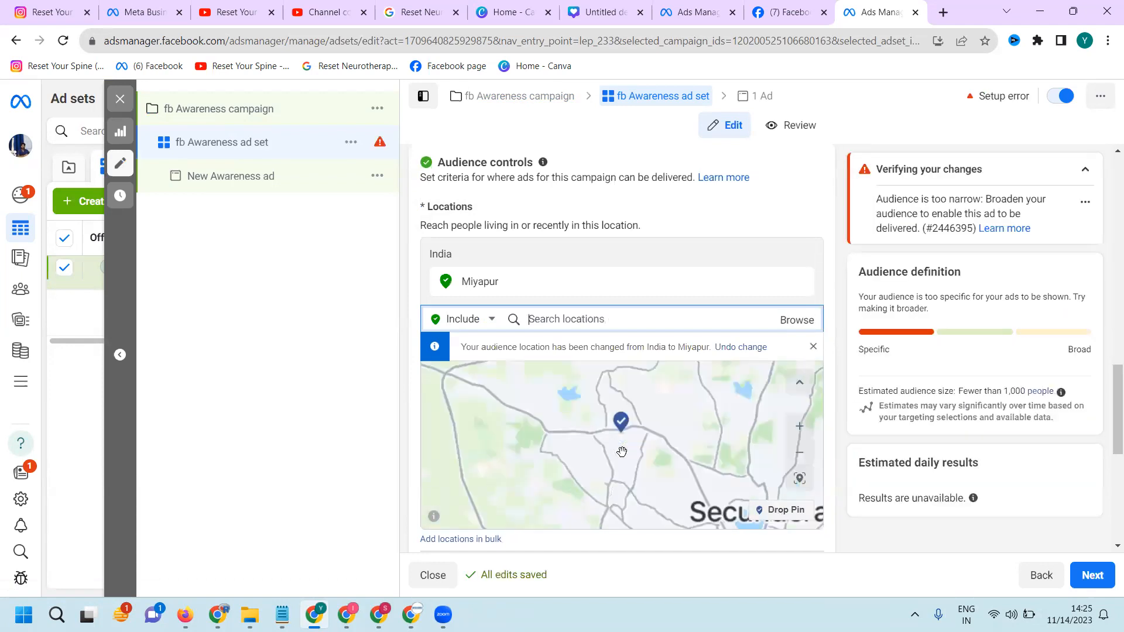
scroll(626, 433, "up", 1)
scroll(612, 451, "up", 1)
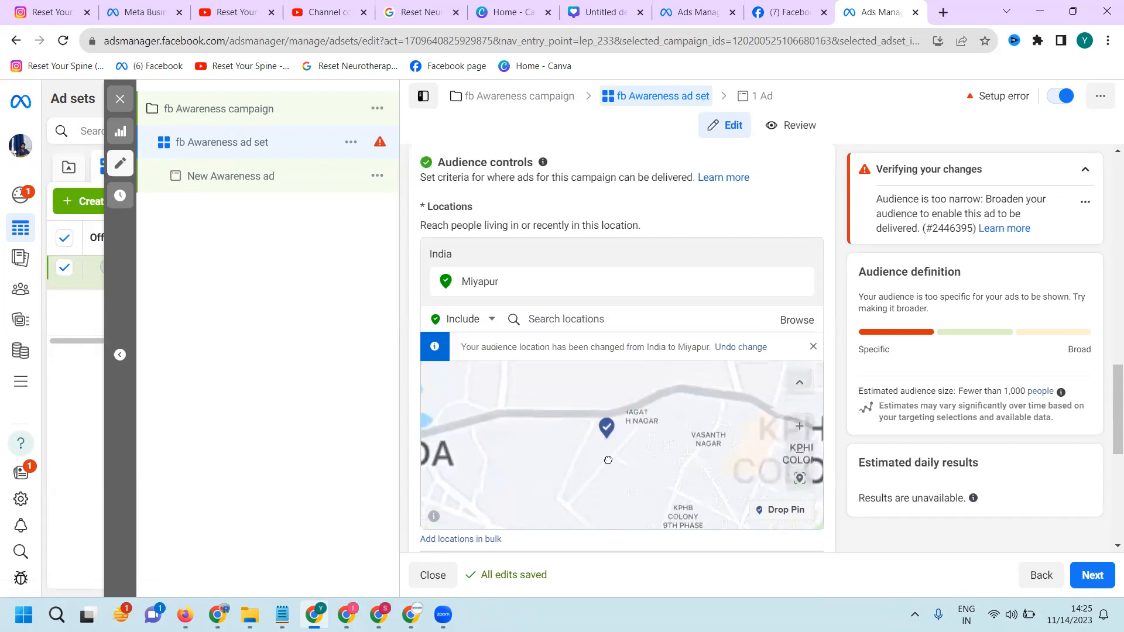
left_click(783, 509)
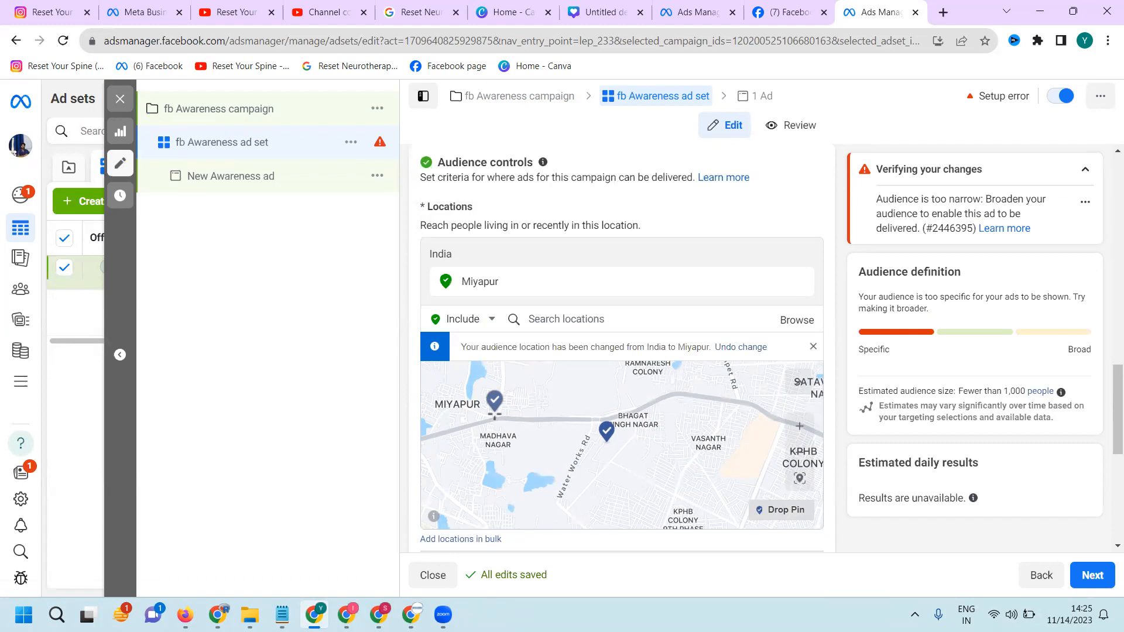
left_click(495, 415)
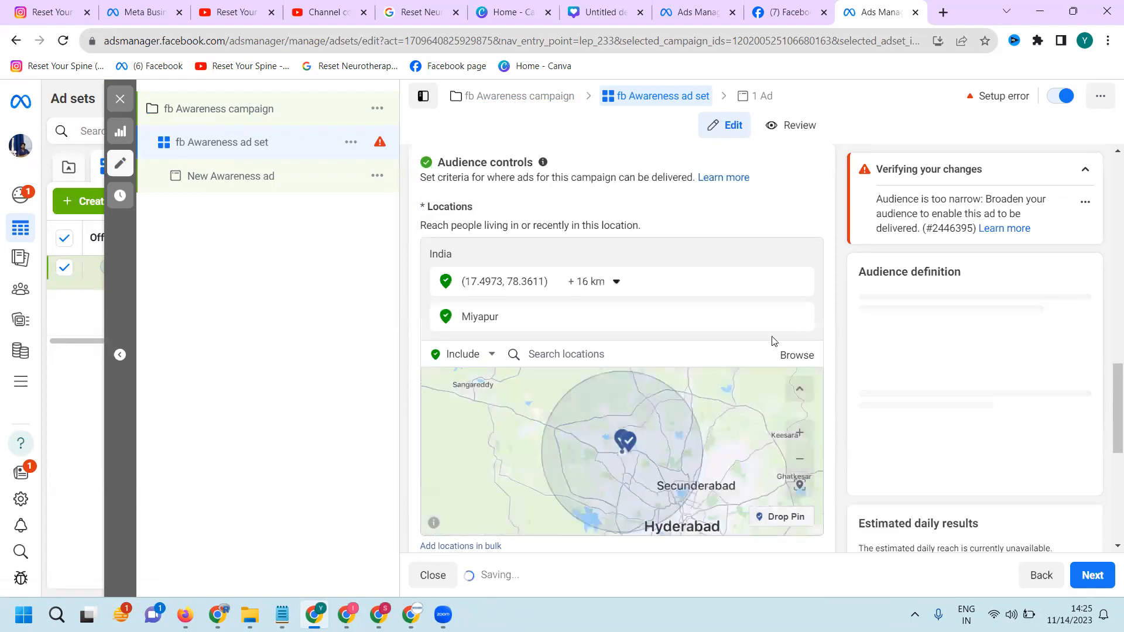
left_click(799, 317)
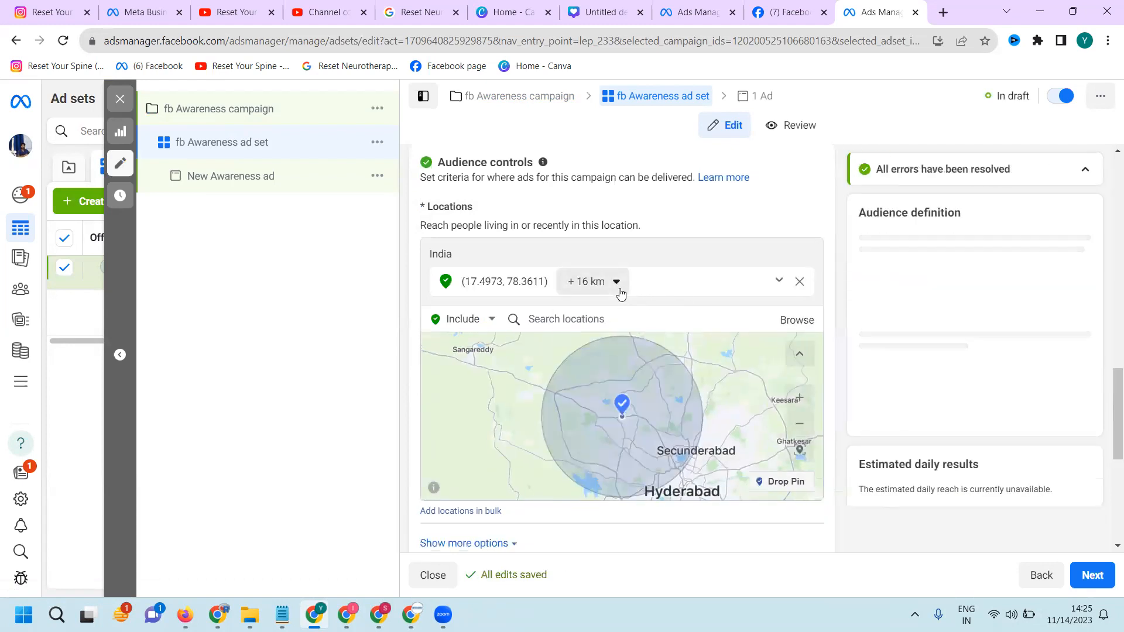
Set the radius around the Miyapur pin to 10 km
left_click(618, 286)
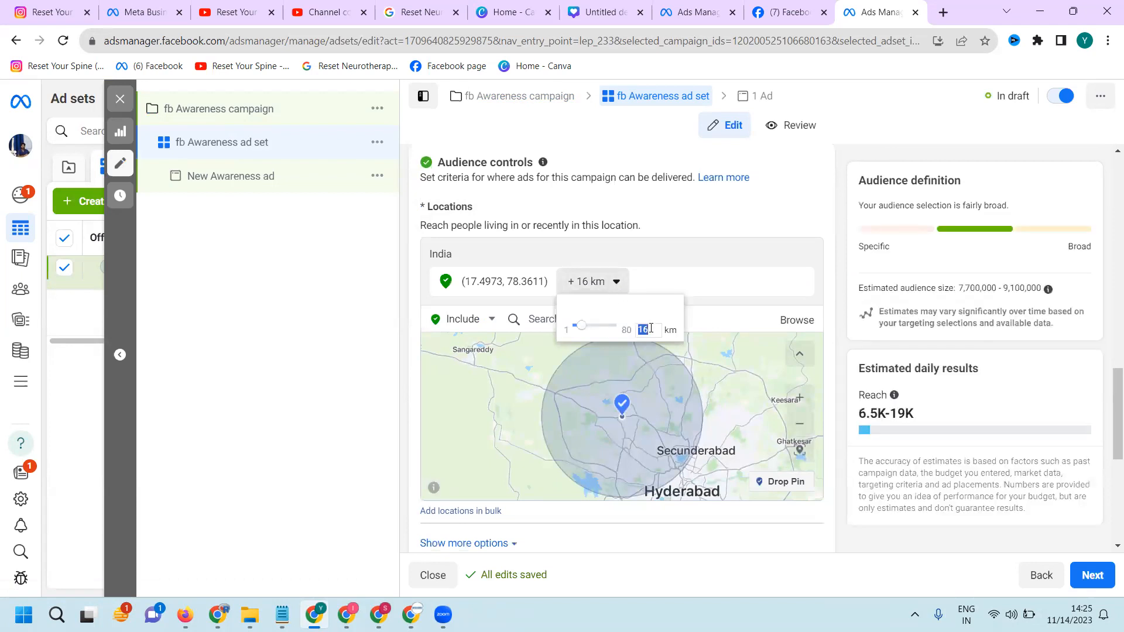
type("10")
key("Return")
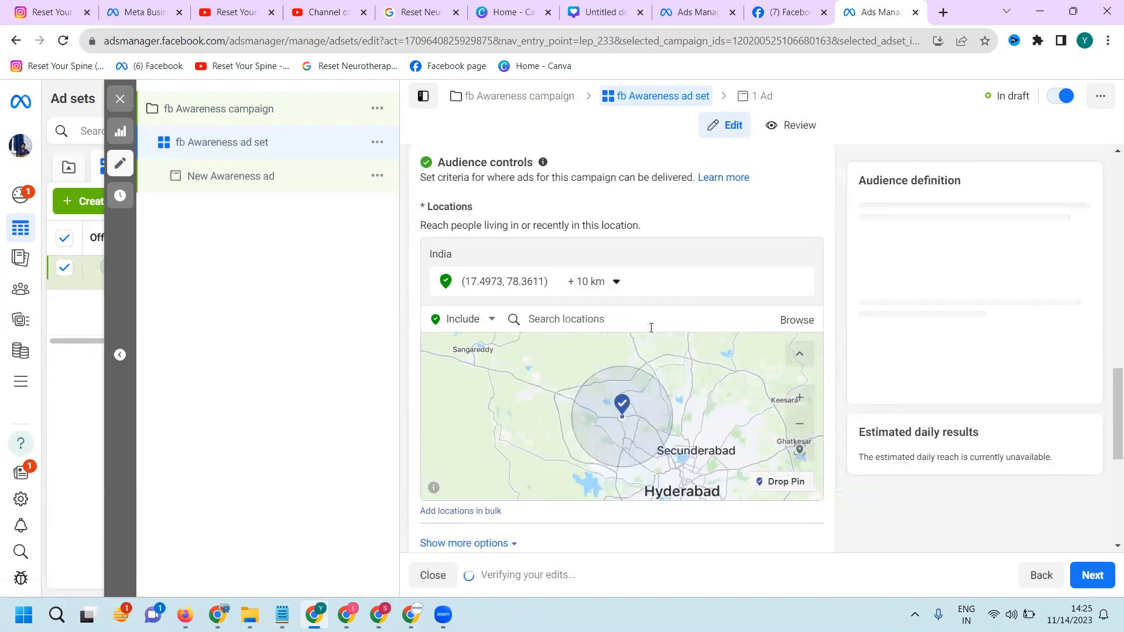
scroll(788, 411, "down", 5)
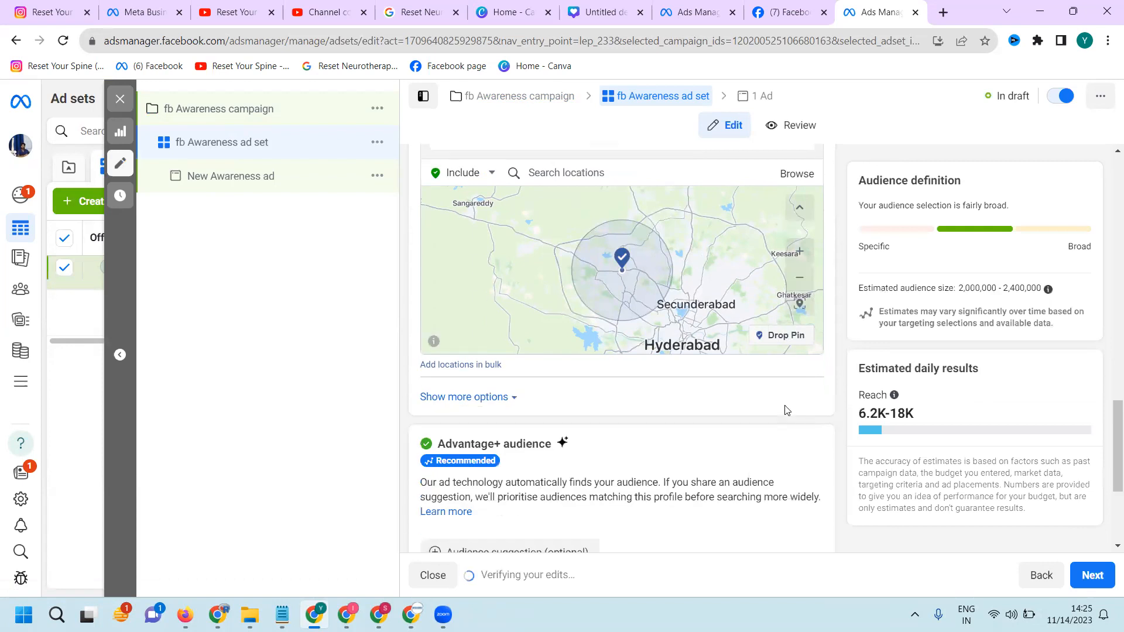
scroll(787, 411, "down", 2)
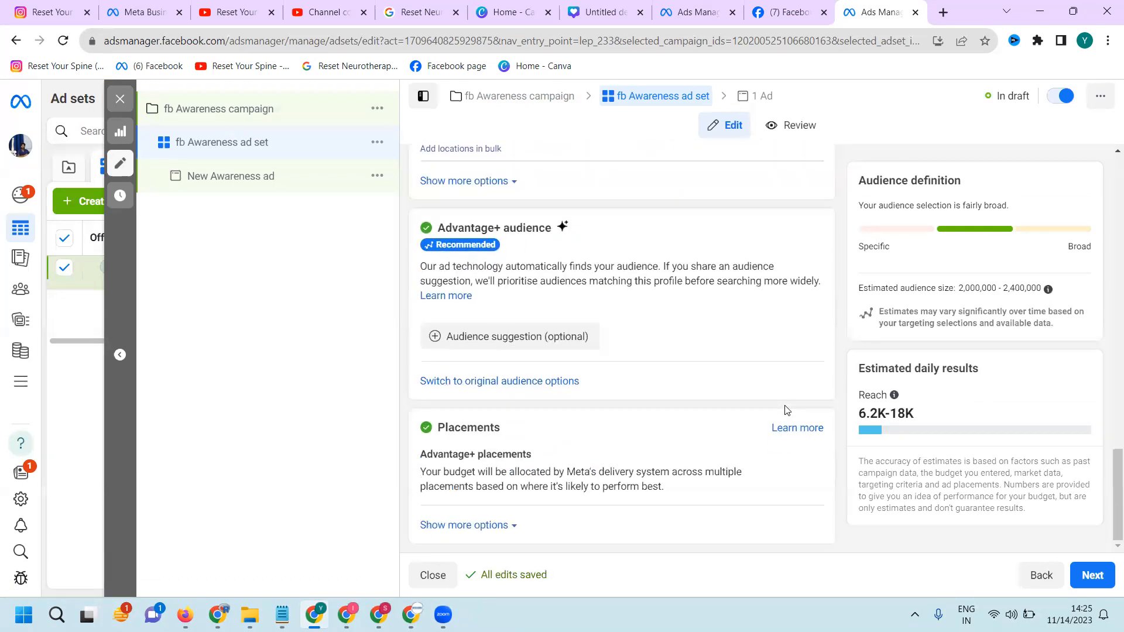
Search the locations for "uppal" and add Uppal Road as another included location
scroll(768, 406, "up", 6)
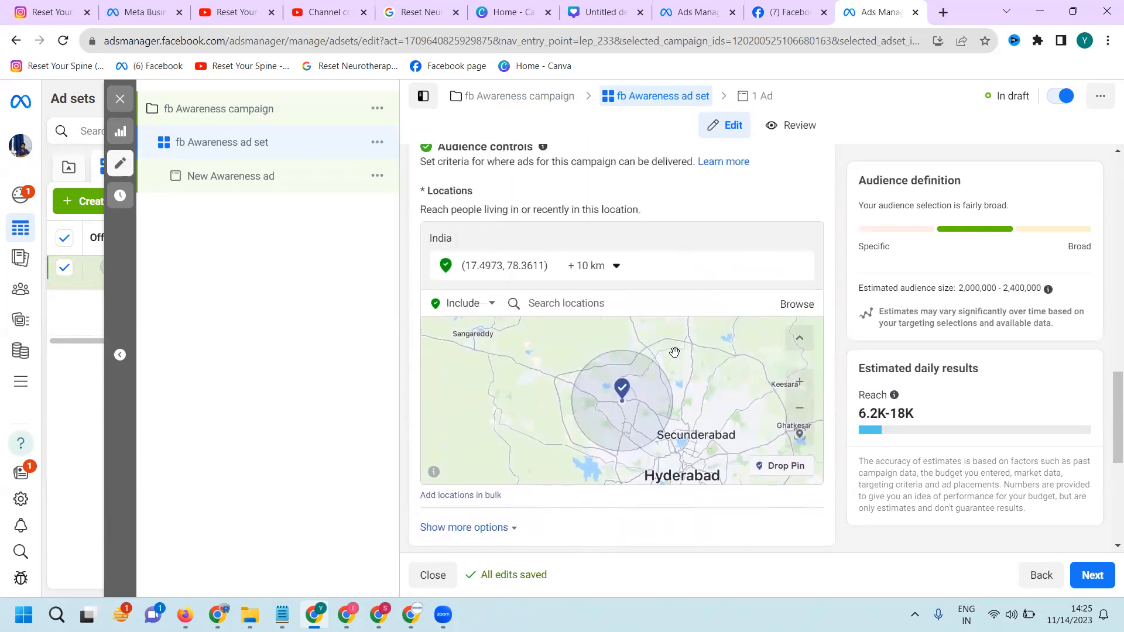
left_click(618, 326)
type("uppal")
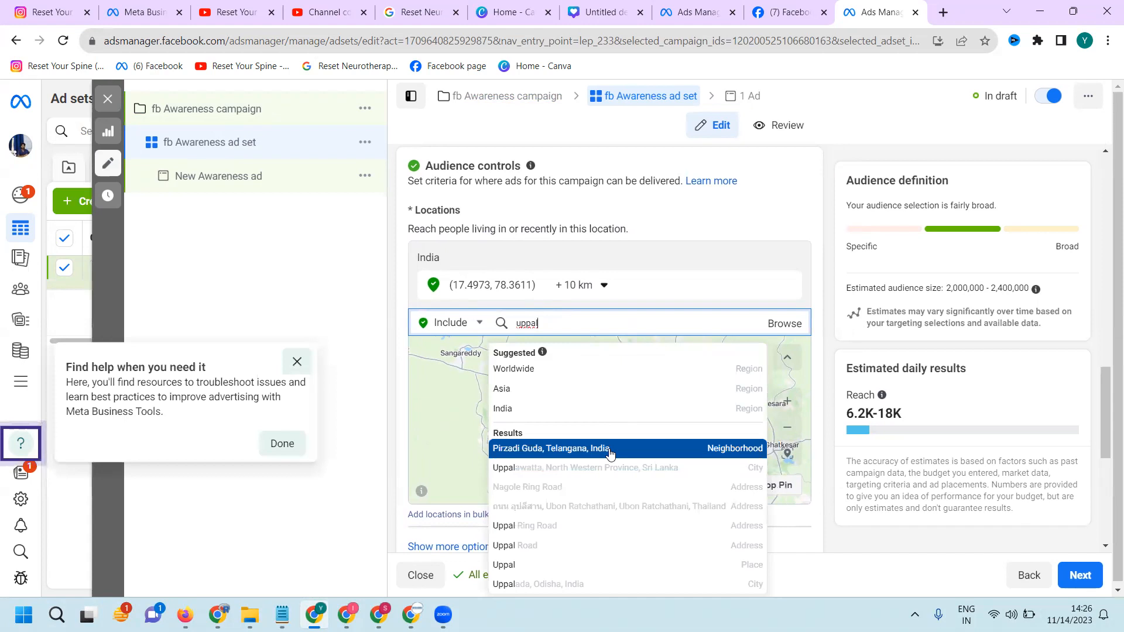
left_click(568, 545)
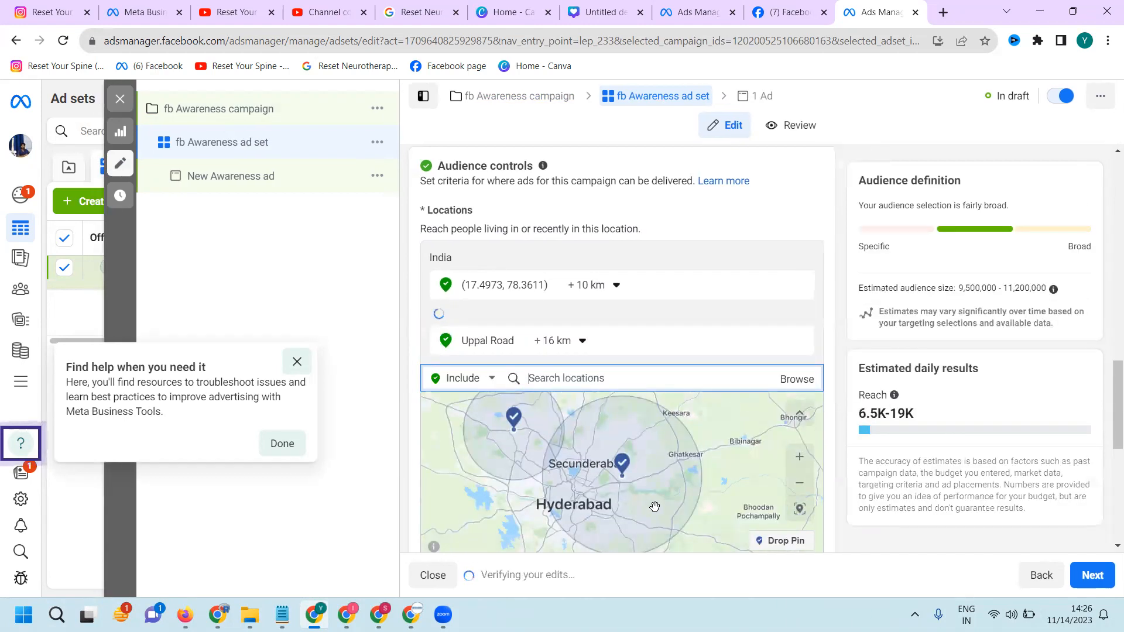
Drop a location pin in Uppal at about (17.4017, 78.5657) and remove the Uppal Road location
scroll(656, 487, "up", 3)
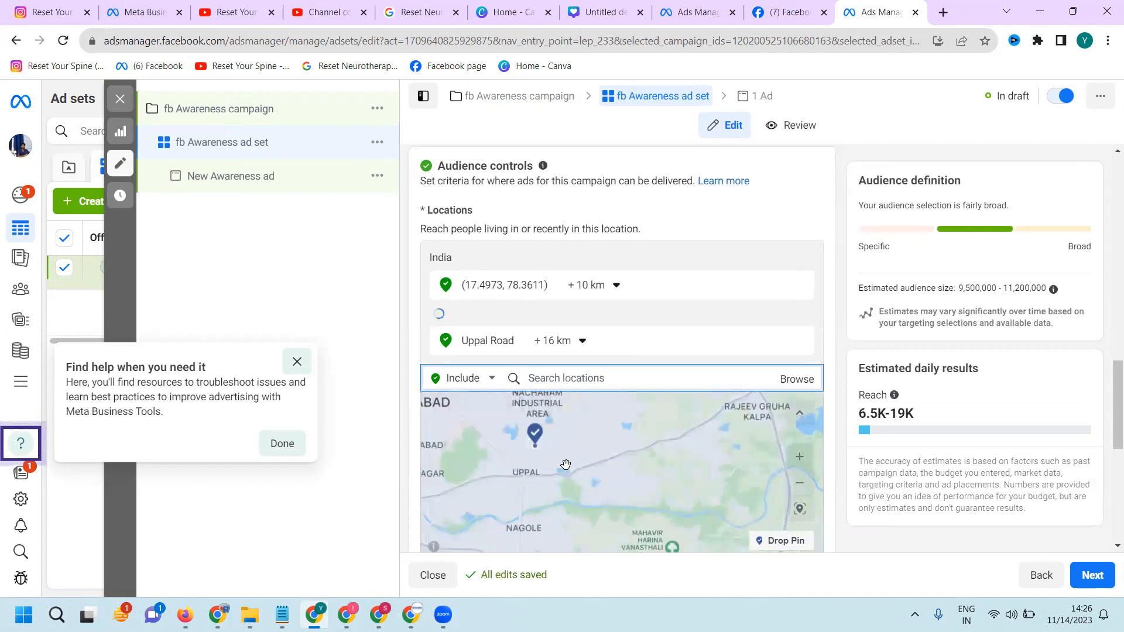
left_click(802, 542)
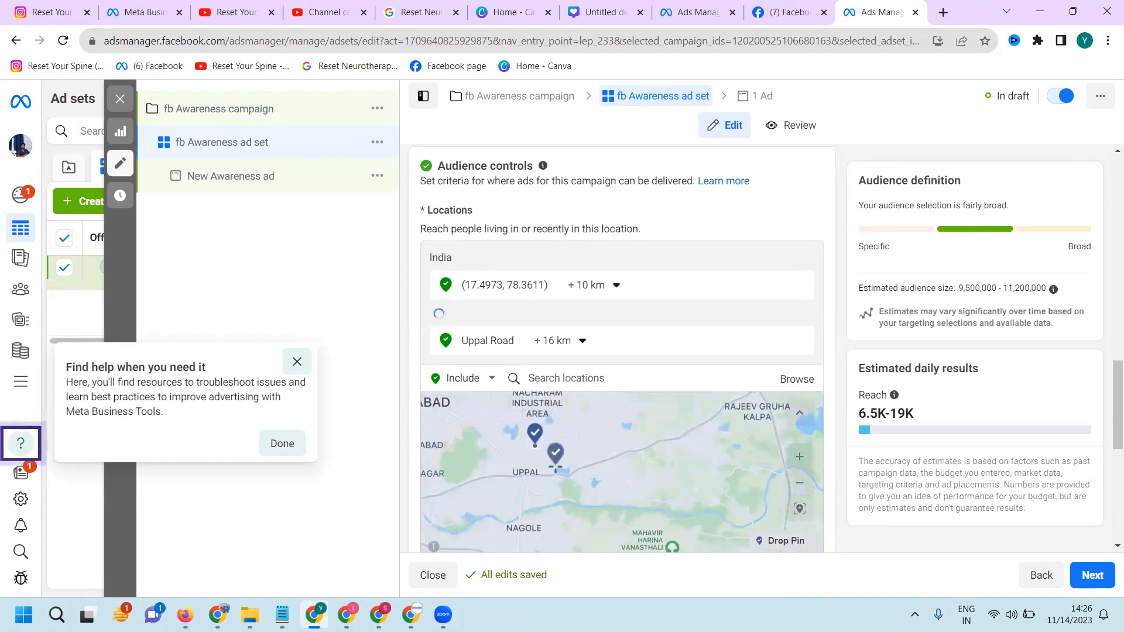
left_click(536, 468)
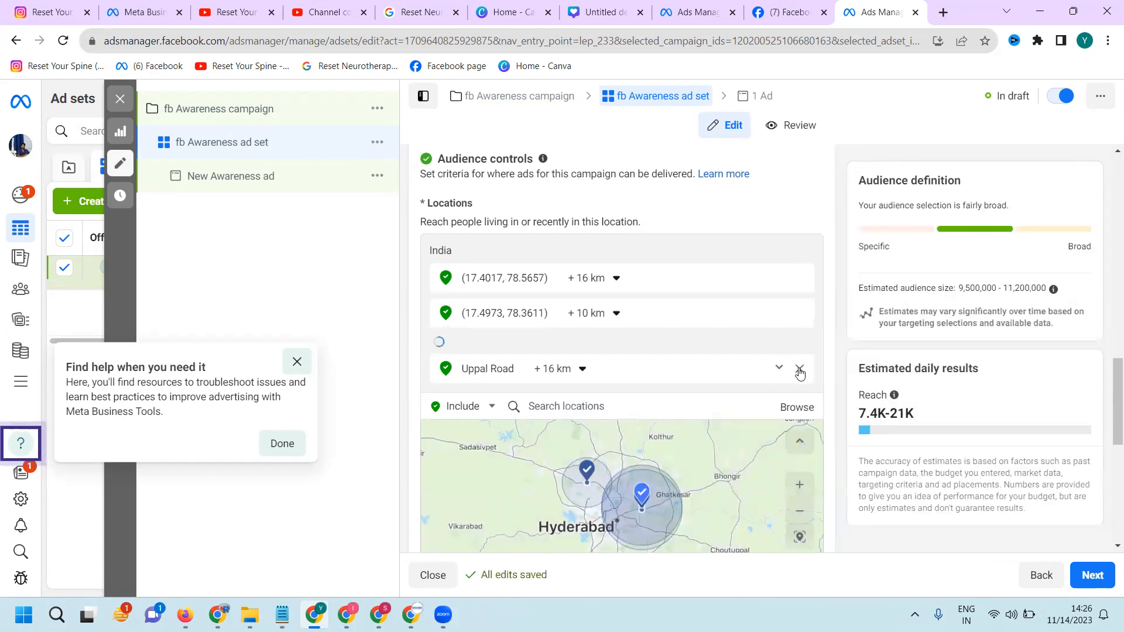
left_click(801, 370)
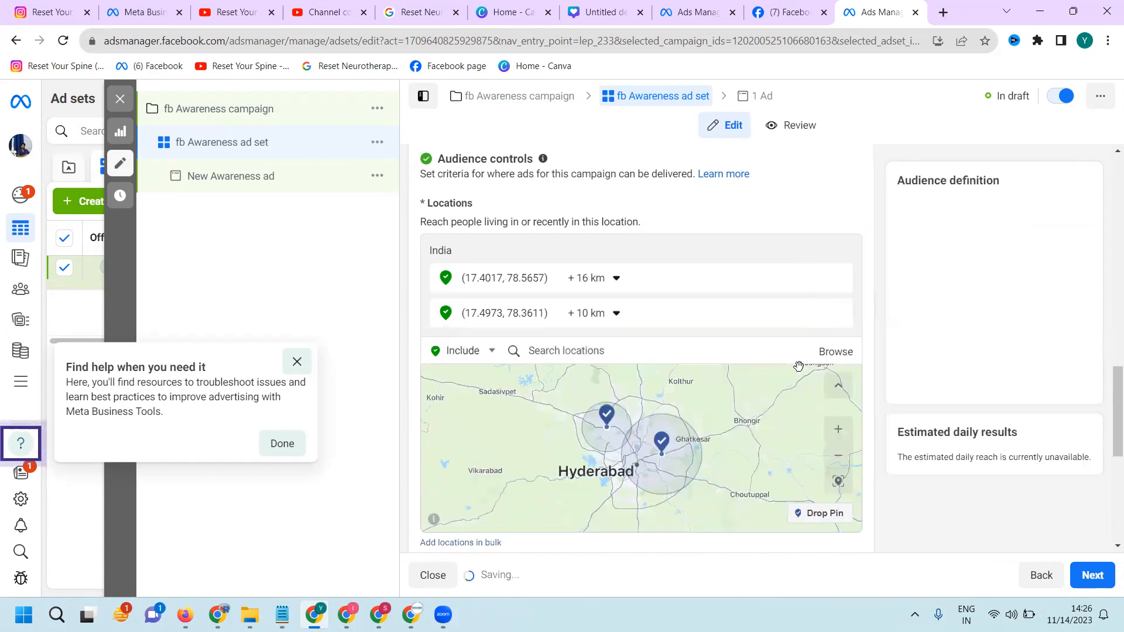
Set the radius around the Uppal pin to 2 km
left_click(616, 280)
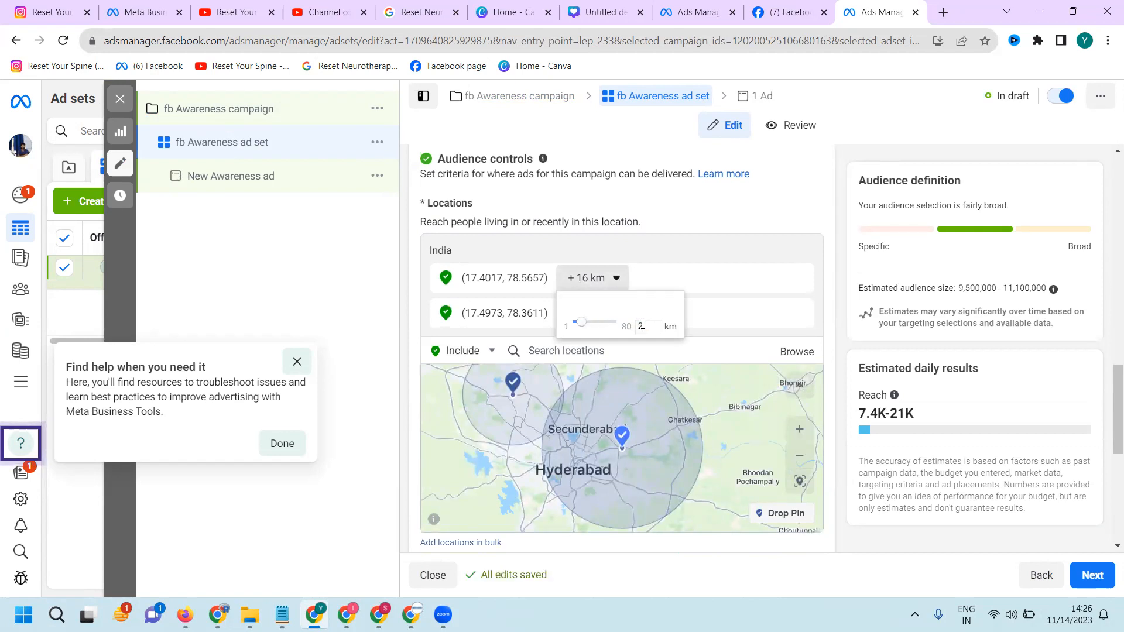
type("2")
key("Return")
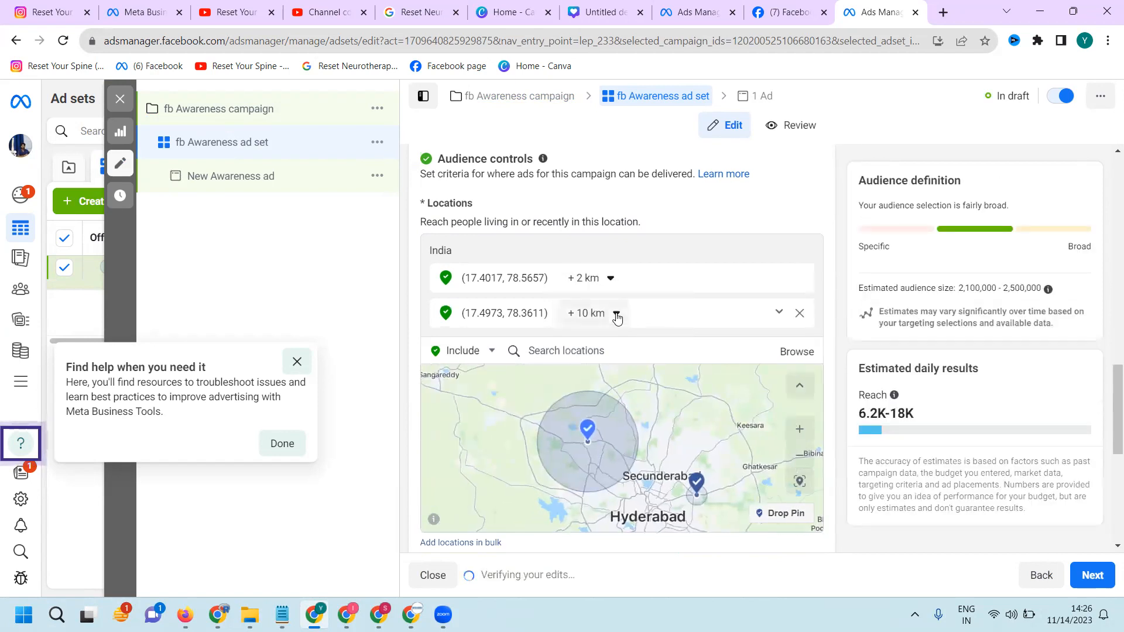
Change the radius around the Uppal pin to 5 km
left_click(610, 281)
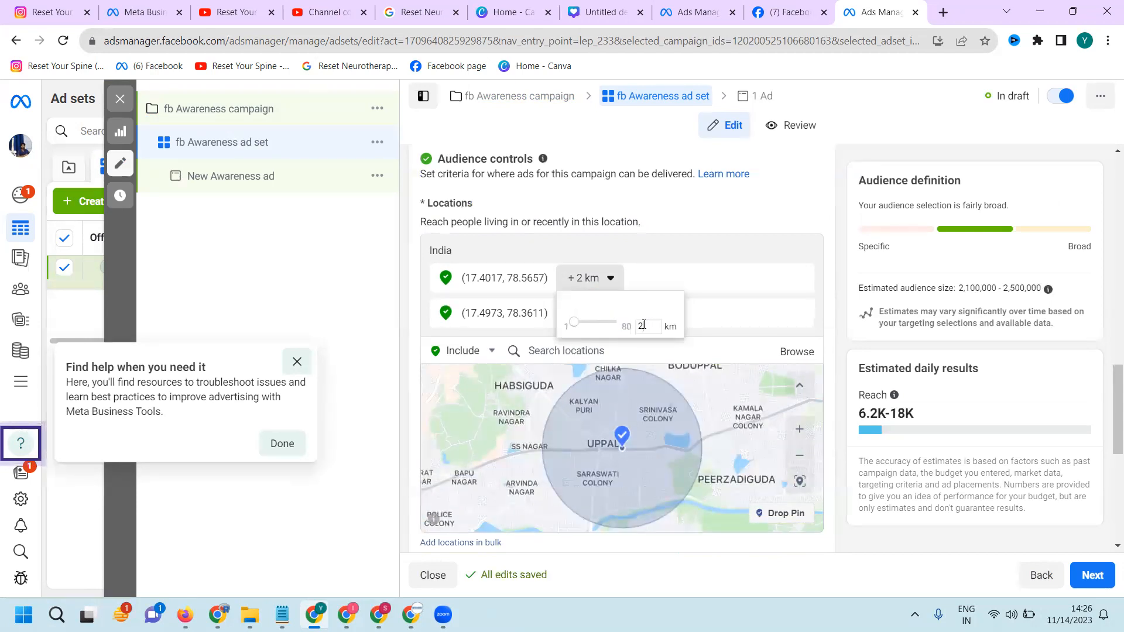
key("Return")
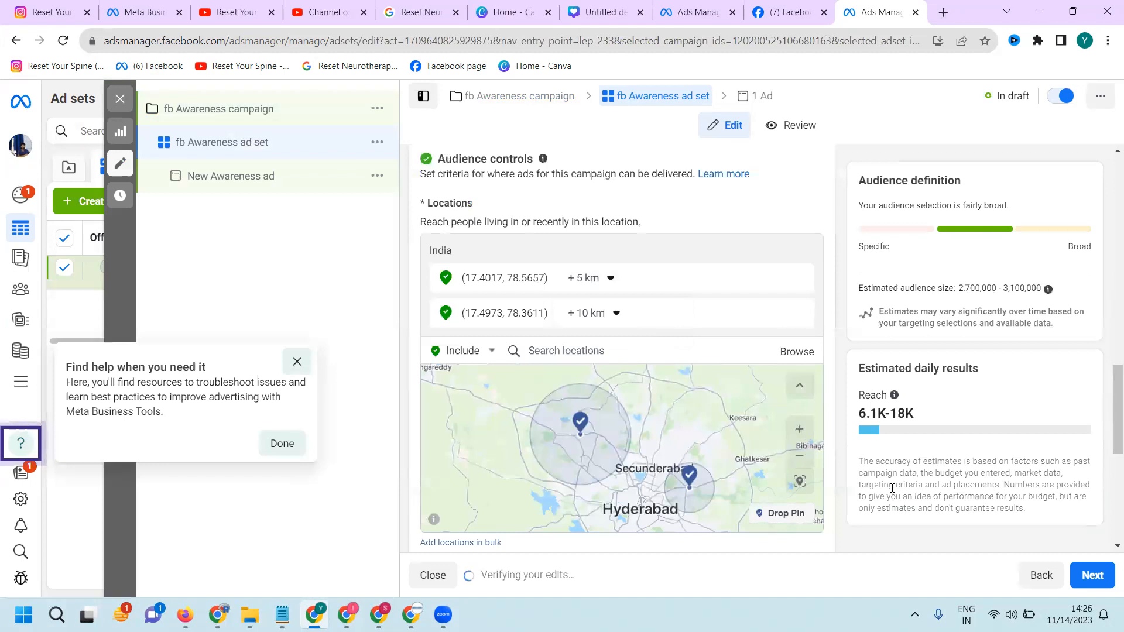
scroll(891, 487, "down", 4)
scroll(890, 486, "down", 3)
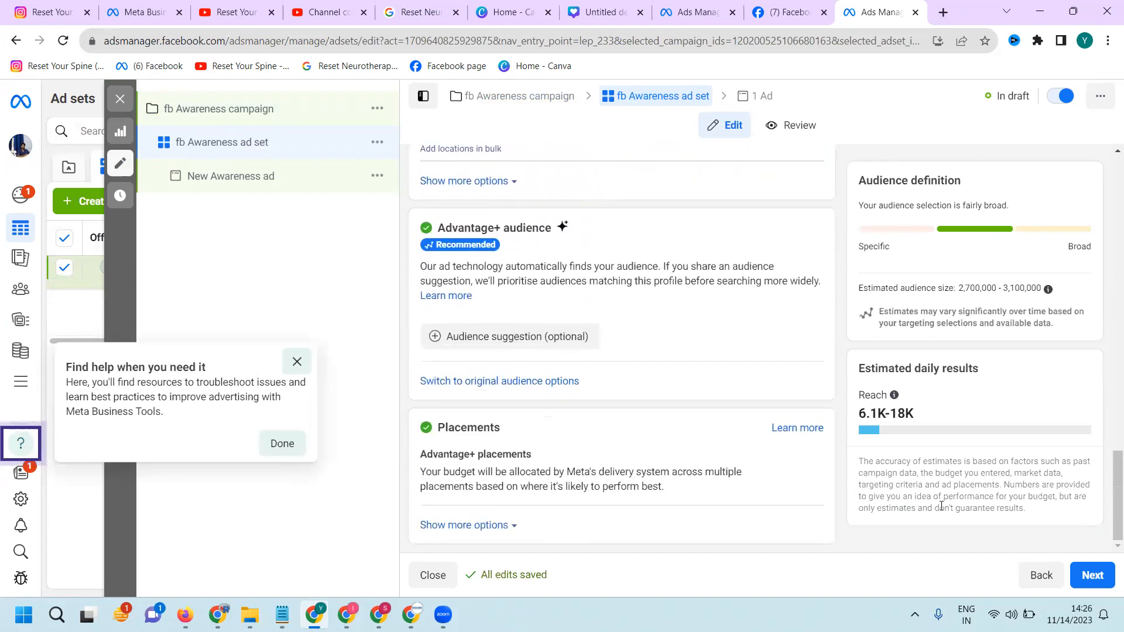
Continue to the ad level and rename the new ad "fb Awareness ad"
left_click(1093, 575)
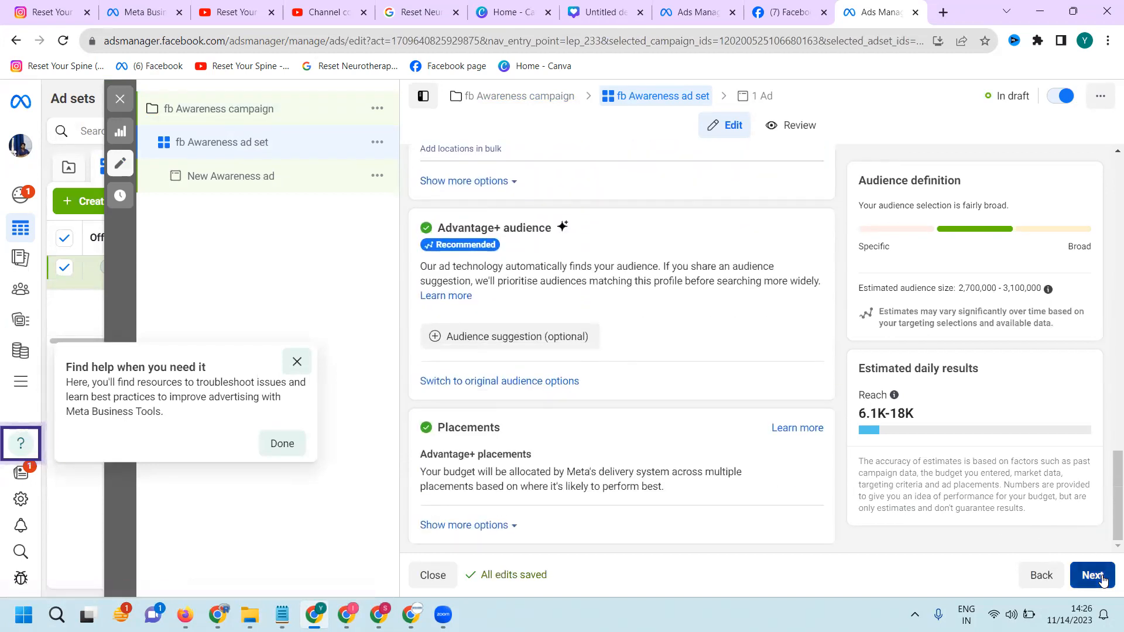
double_click(441, 205)
type("fb Awareness ad")
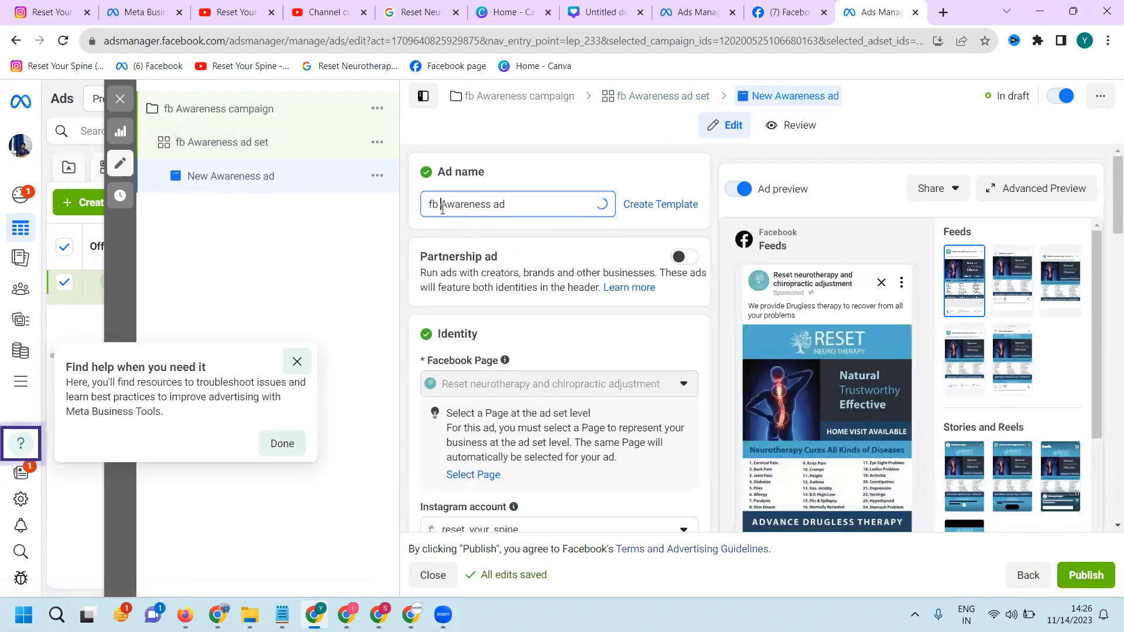
Look over the recent posts on the Reset neurotherapy and chiropractic adjustment Facebook page, and return to the ad draft
left_click(787, 12)
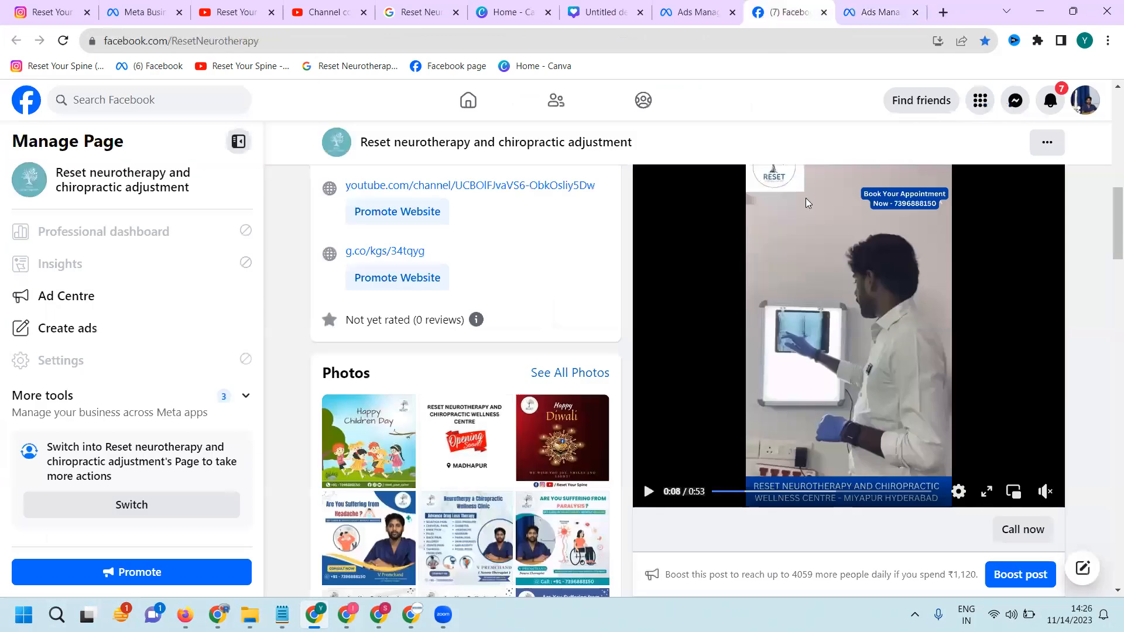
scroll(816, 245, "down", 2)
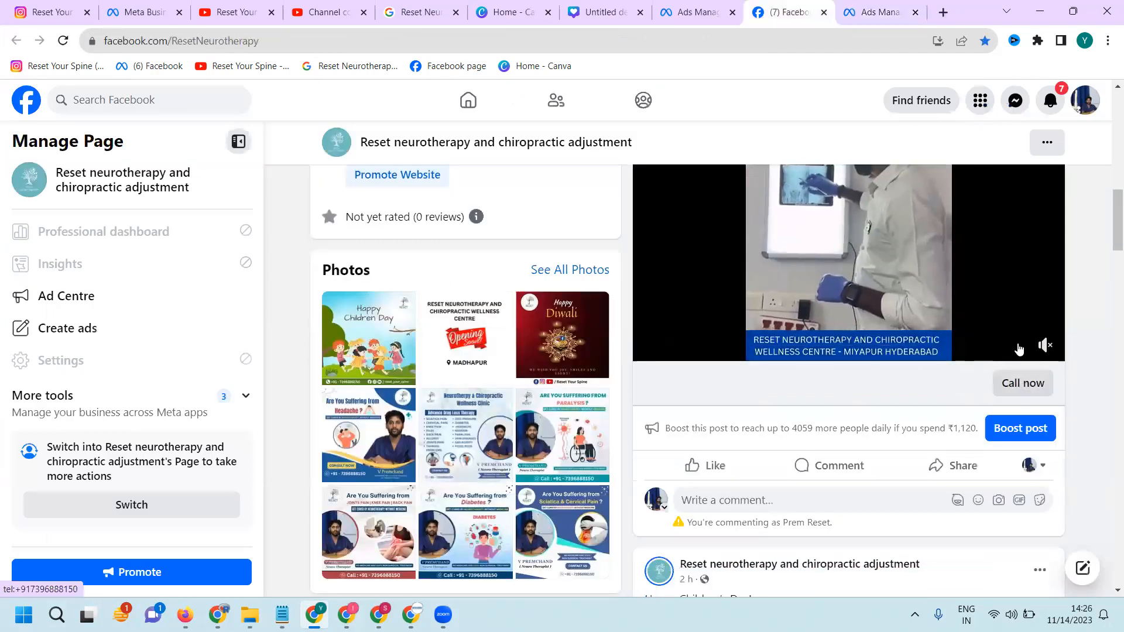
left_click(881, 13)
Set the ad setup of the fb Awareness ad to use an existing post
scroll(582, 274, "down", 3)
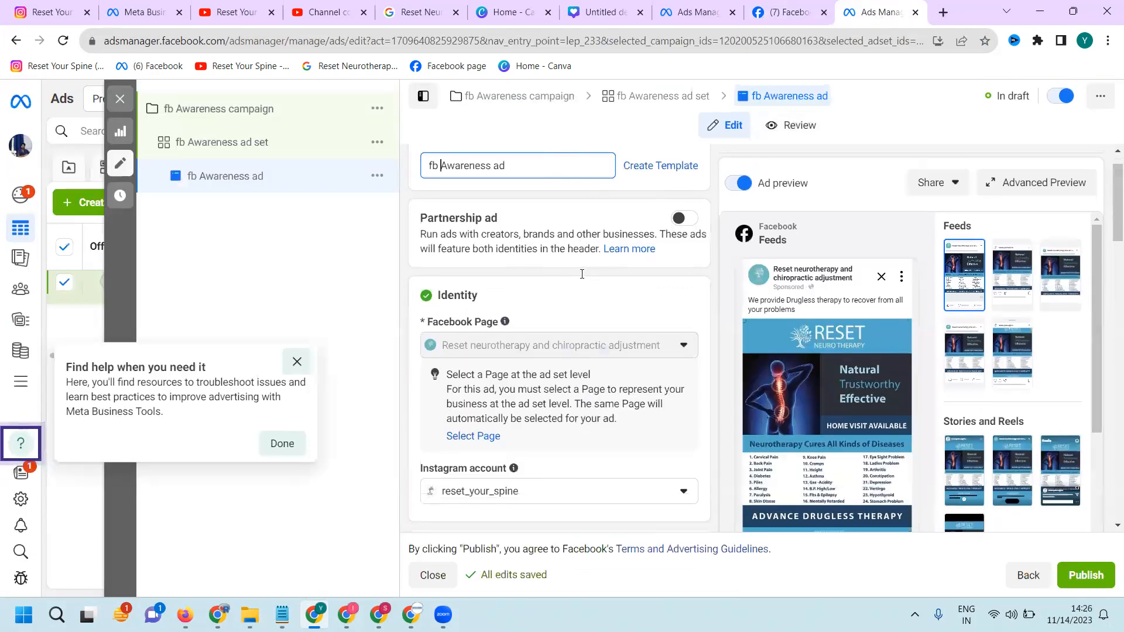
scroll(582, 274, "down", 2)
scroll(557, 261, "up", 4)
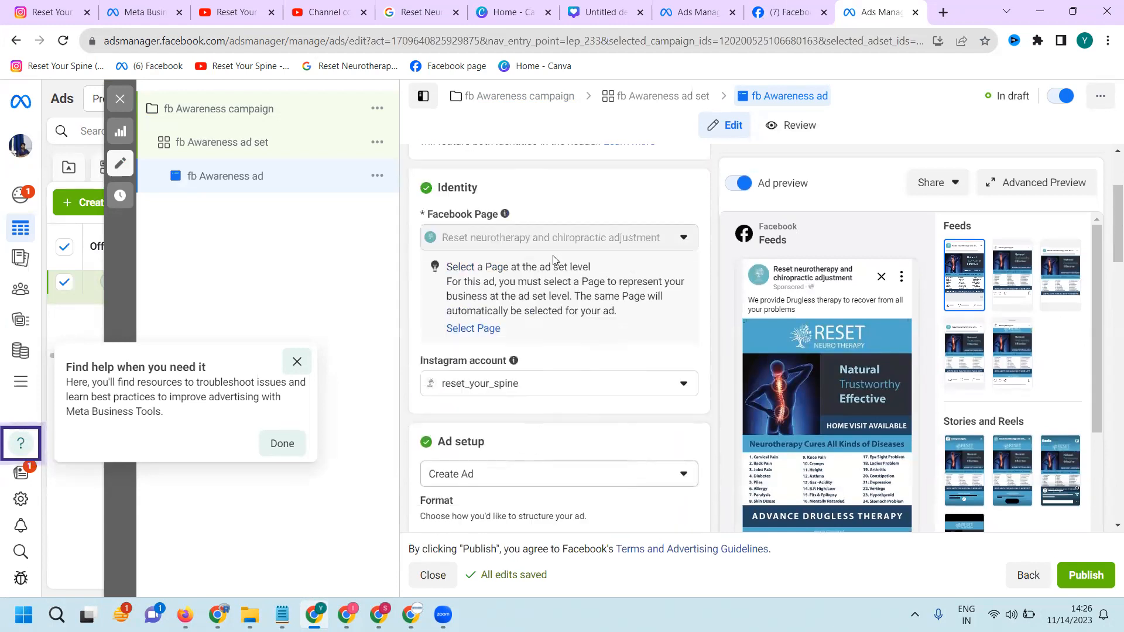
left_click(501, 478)
scroll(486, 410, "down", 3)
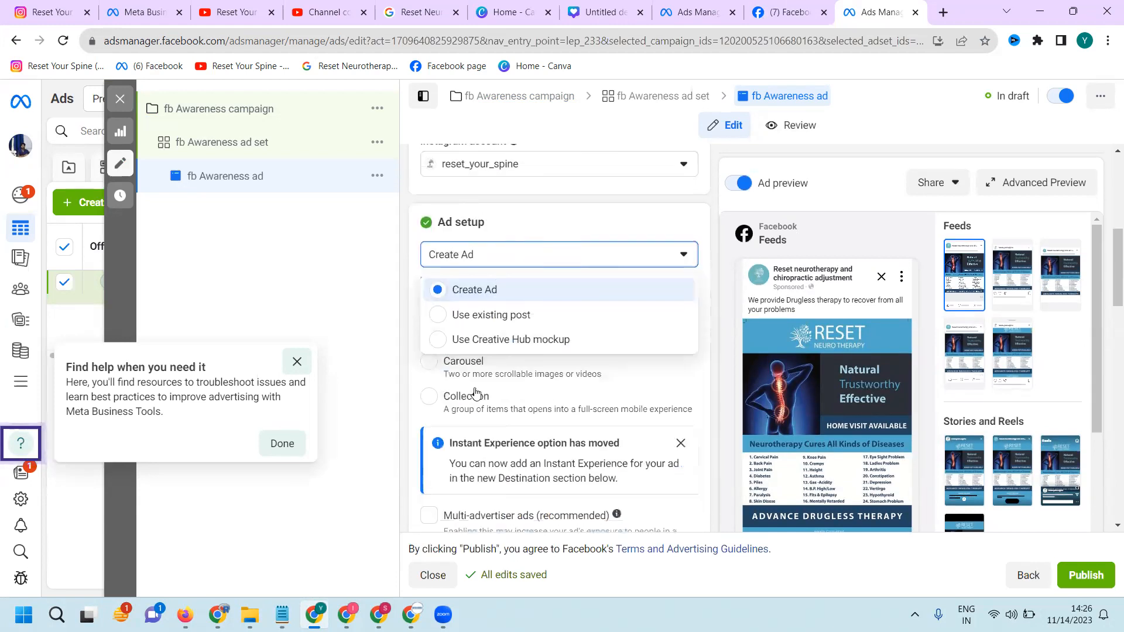
left_click(481, 319)
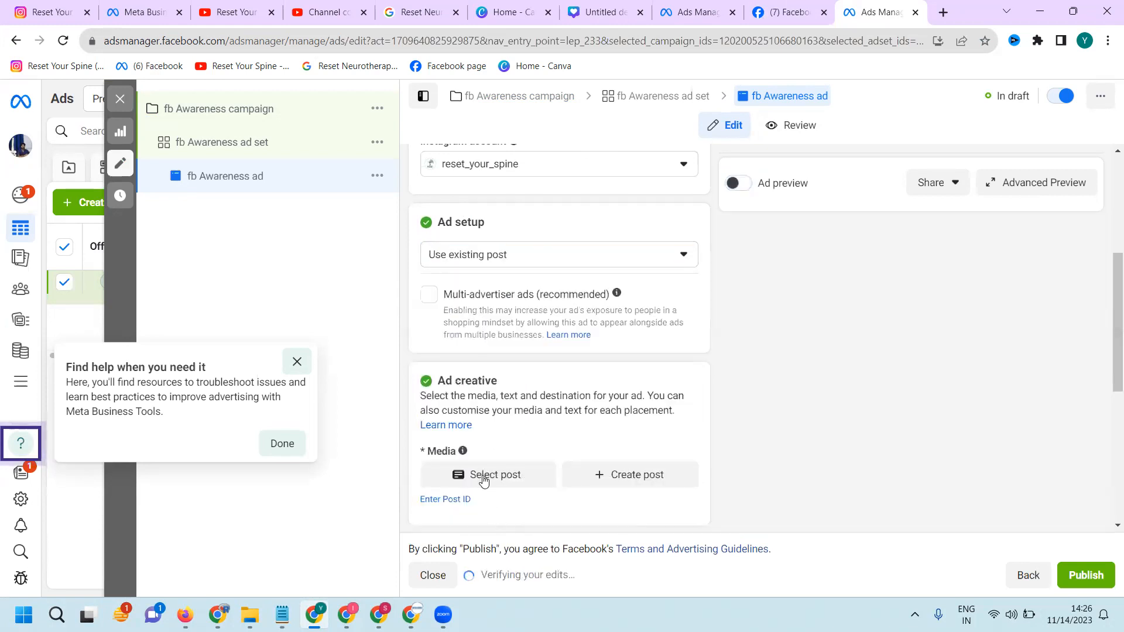
Choose the Facebook video post "Are You Suffering from Sciatica Pain" as the ad's creative
left_click(491, 473)
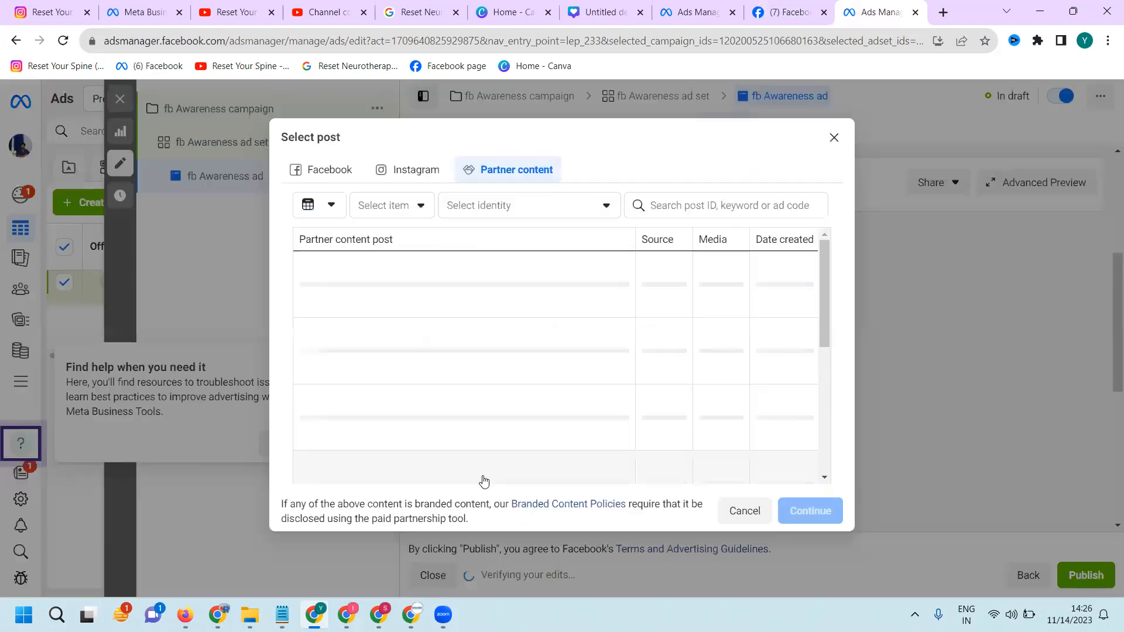
left_click(319, 173)
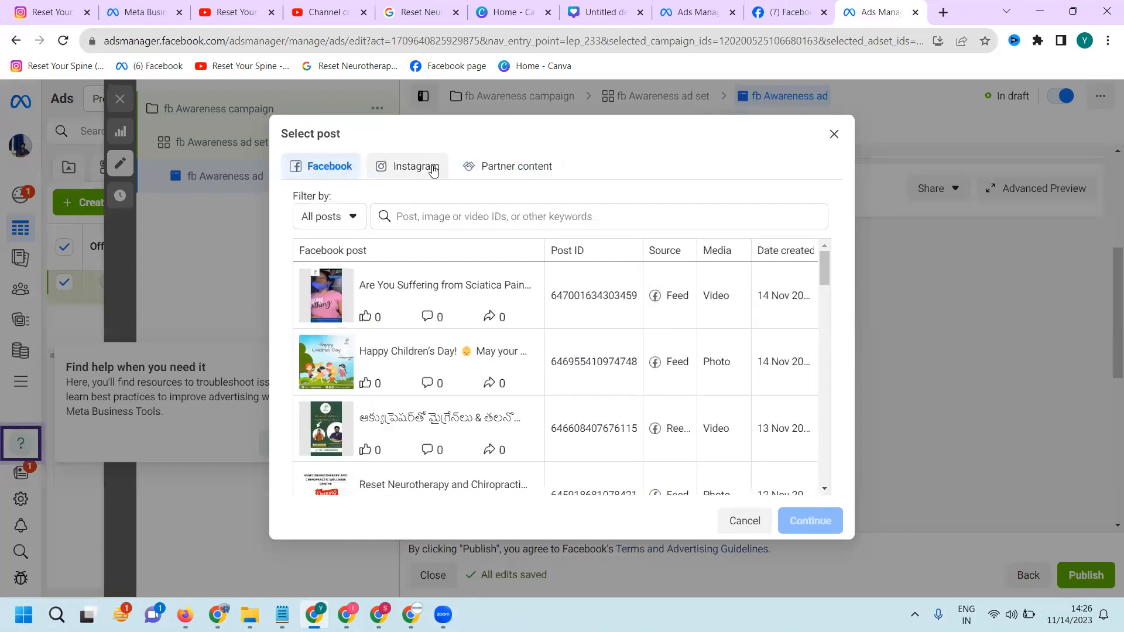
left_click(431, 171)
left_click(502, 168)
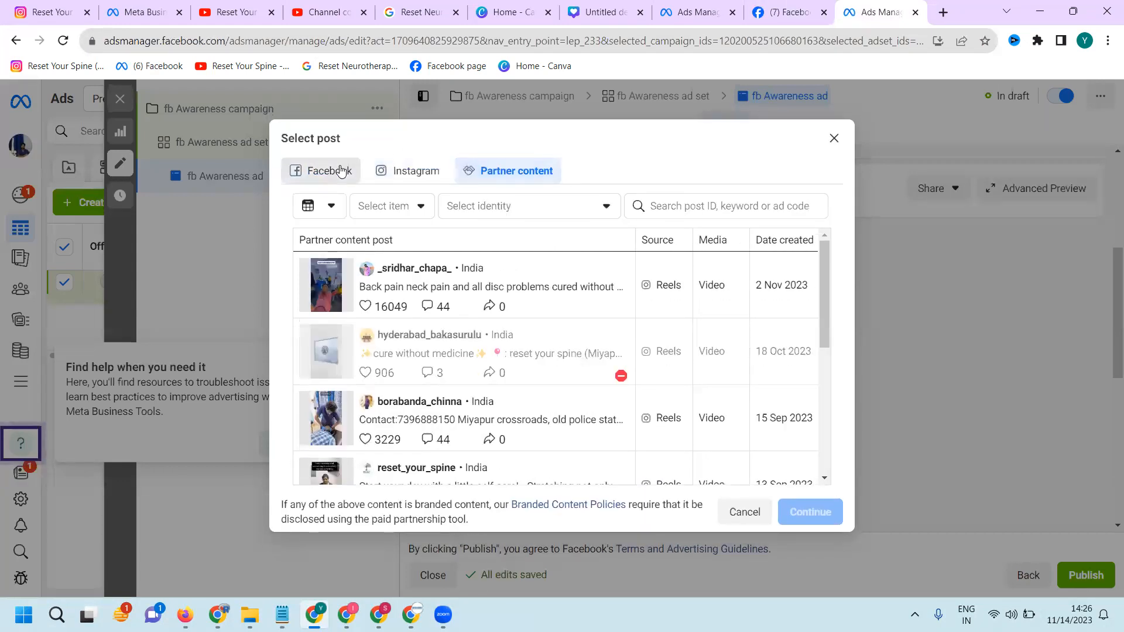
left_click(340, 169)
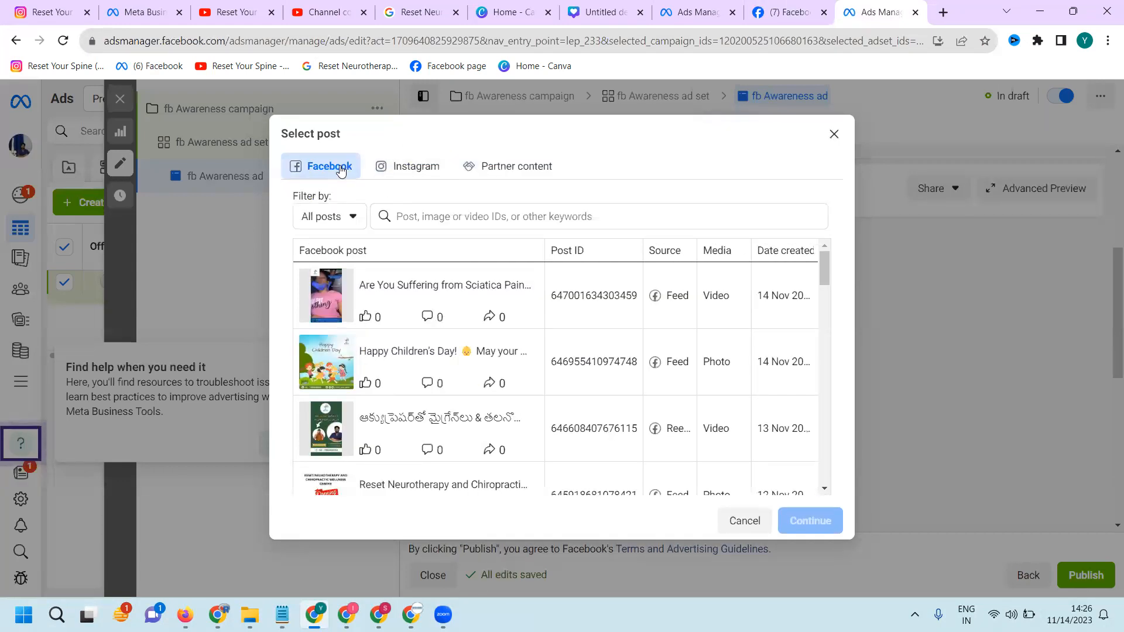
left_click(395, 304)
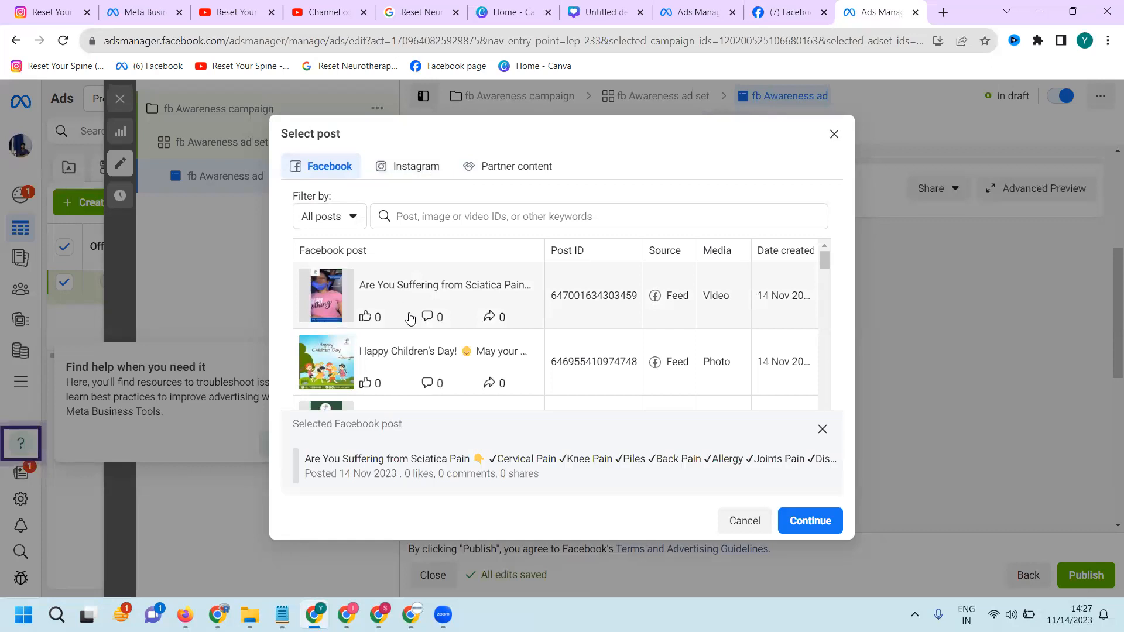
left_click(805, 522)
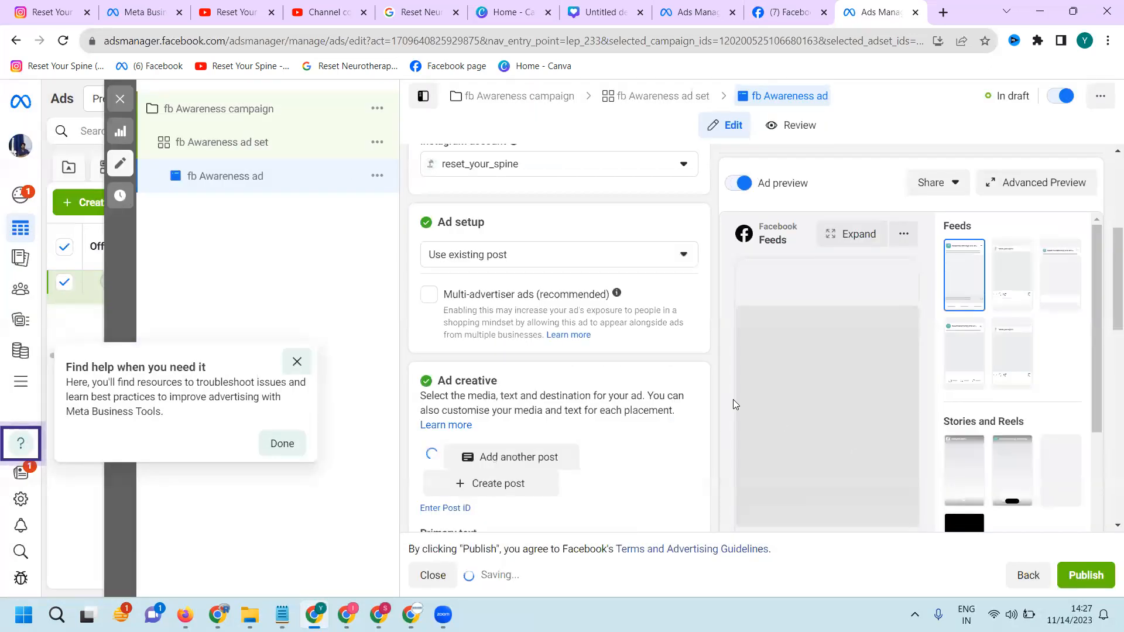
Publish the fb Awareness campaign with its ad set and ad, and turn on the chinna Awareness campaign in the campaign list
scroll(717, 398, "down", 2)
scroll(769, 394, "down", 1)
scroll(770, 398, "down", 4)
scroll(872, 405, "down", 2)
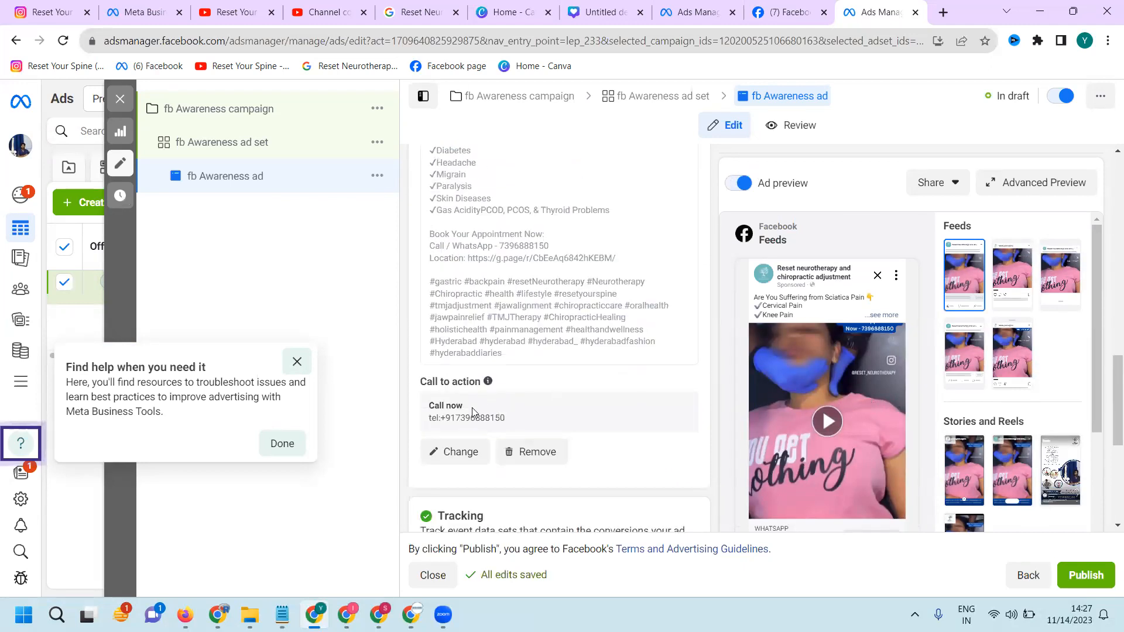
left_click(1084, 576)
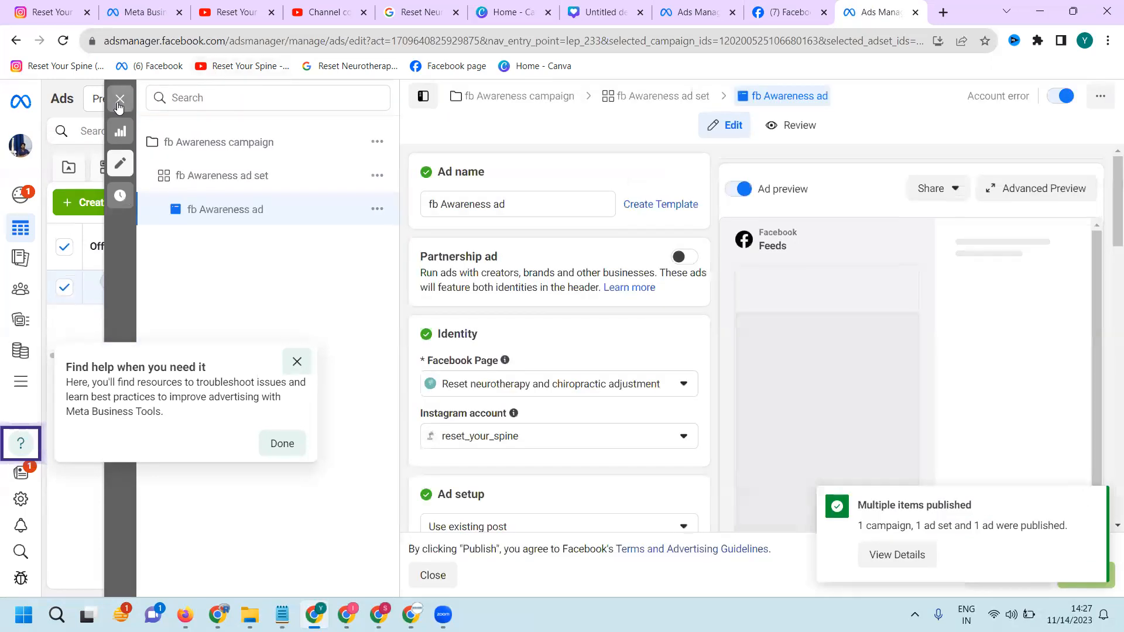
left_click(120, 99)
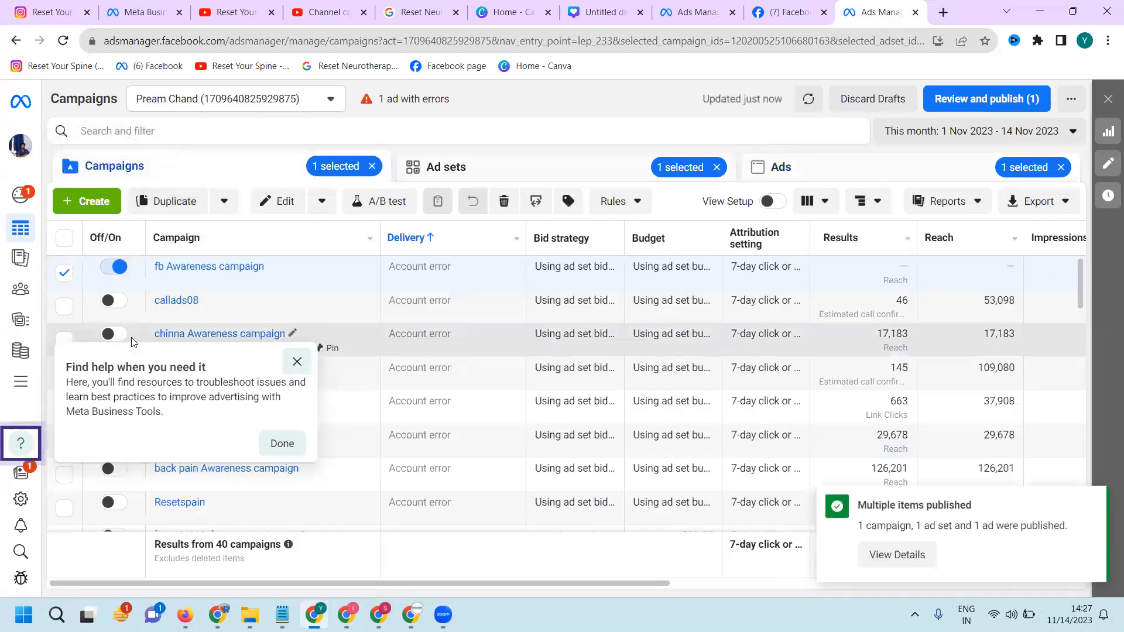
left_click(120, 336)
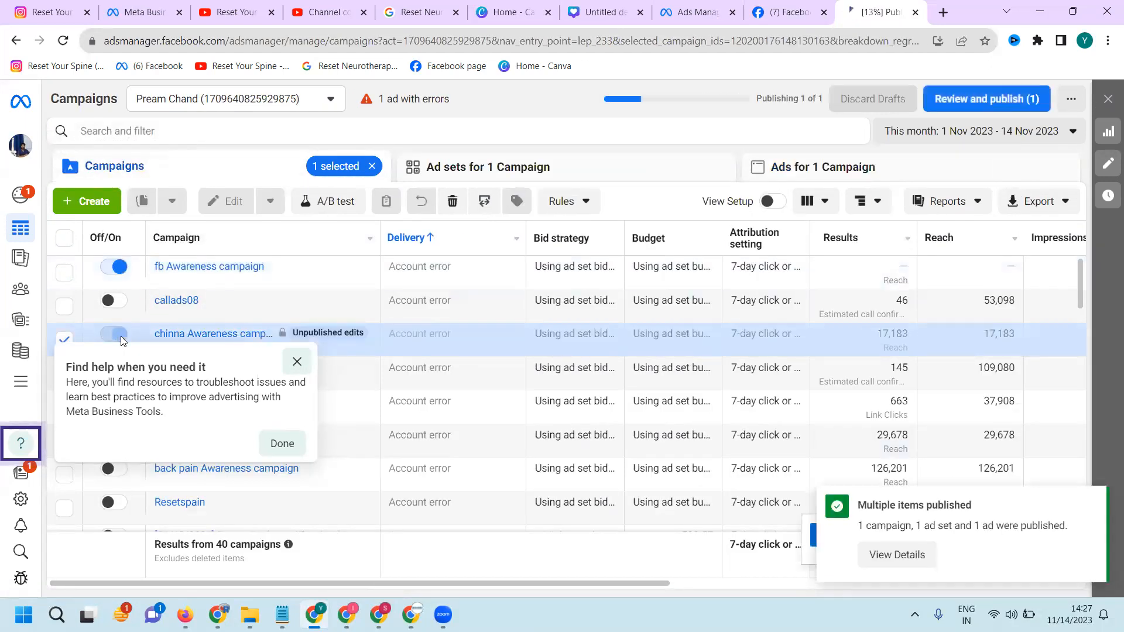
In the ad account's billing area, start adding funds of ₹500 with UPI as the payment method
left_click(22, 357)
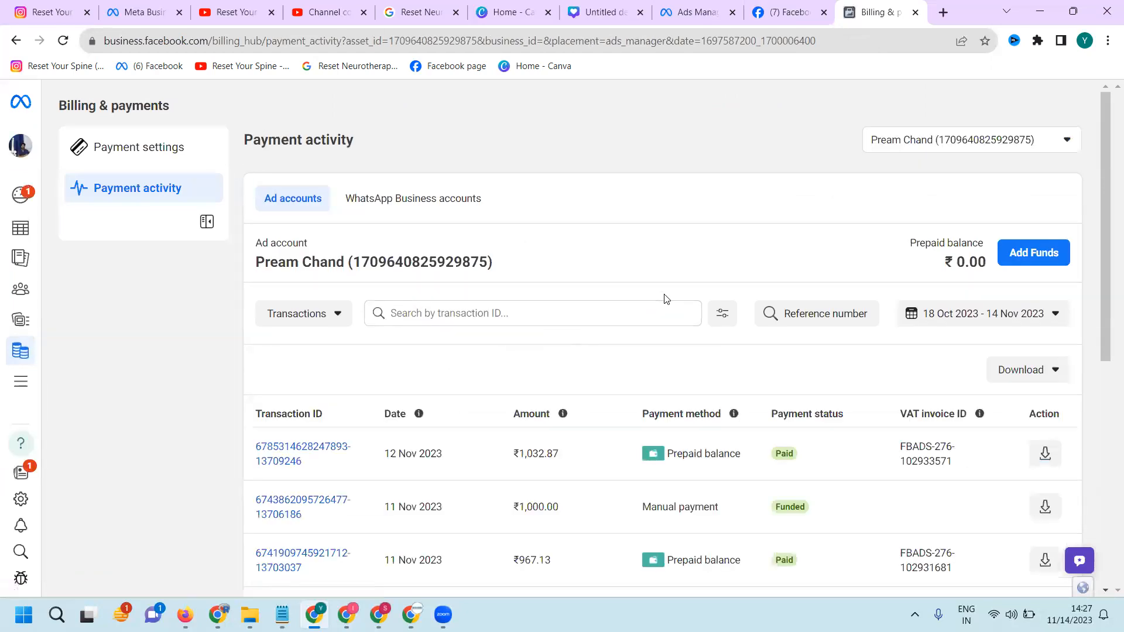
left_click(18, 230)
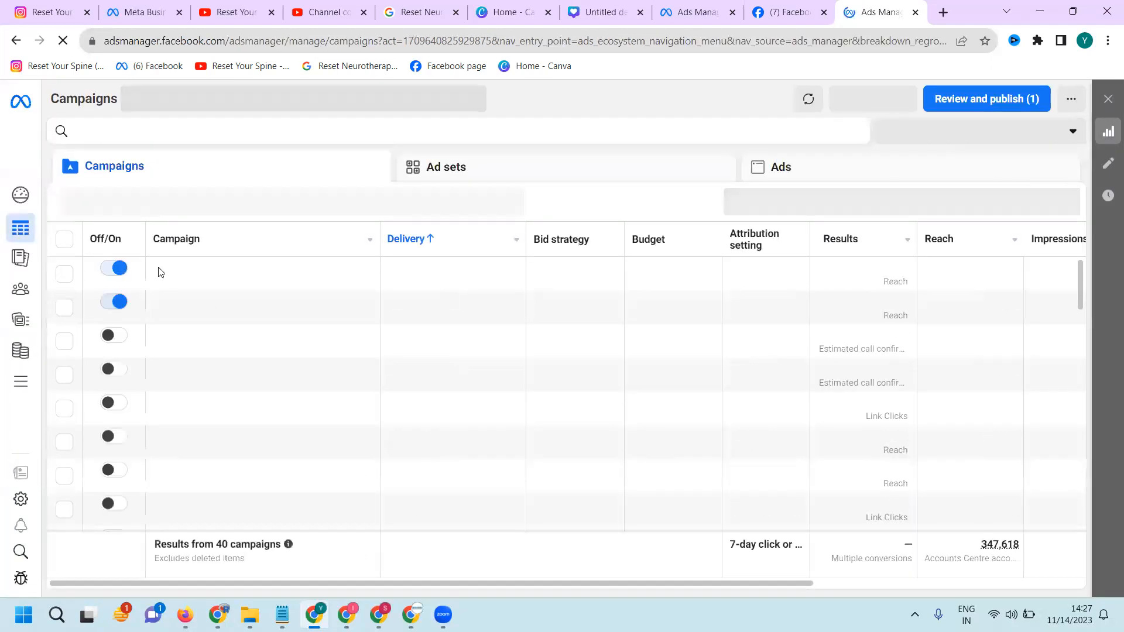
left_click(24, 351)
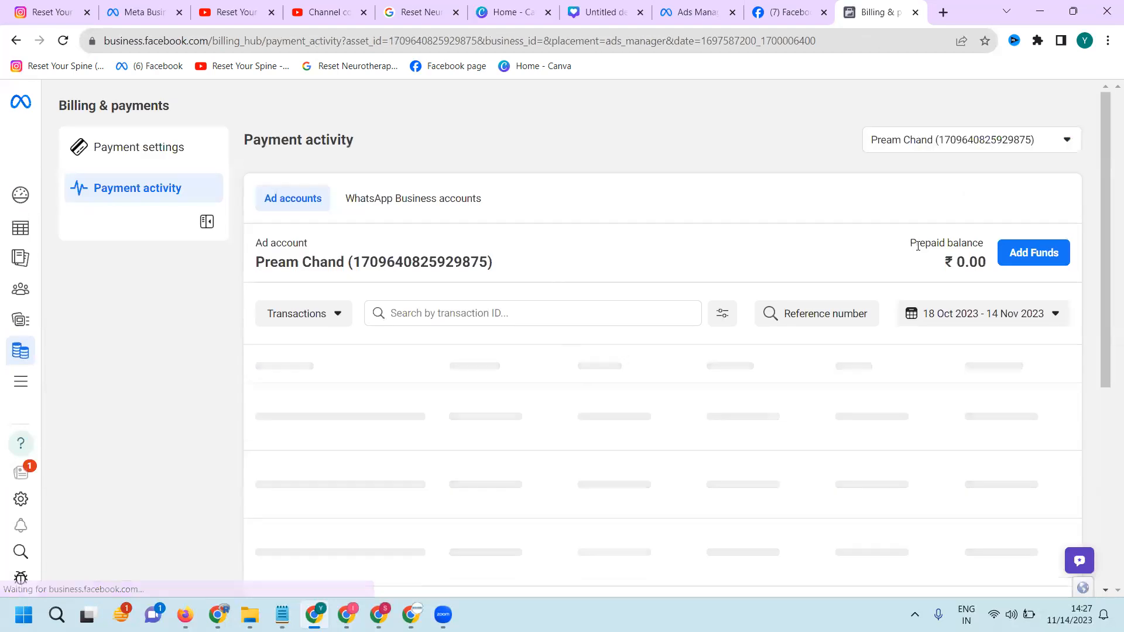
left_click(1032, 262)
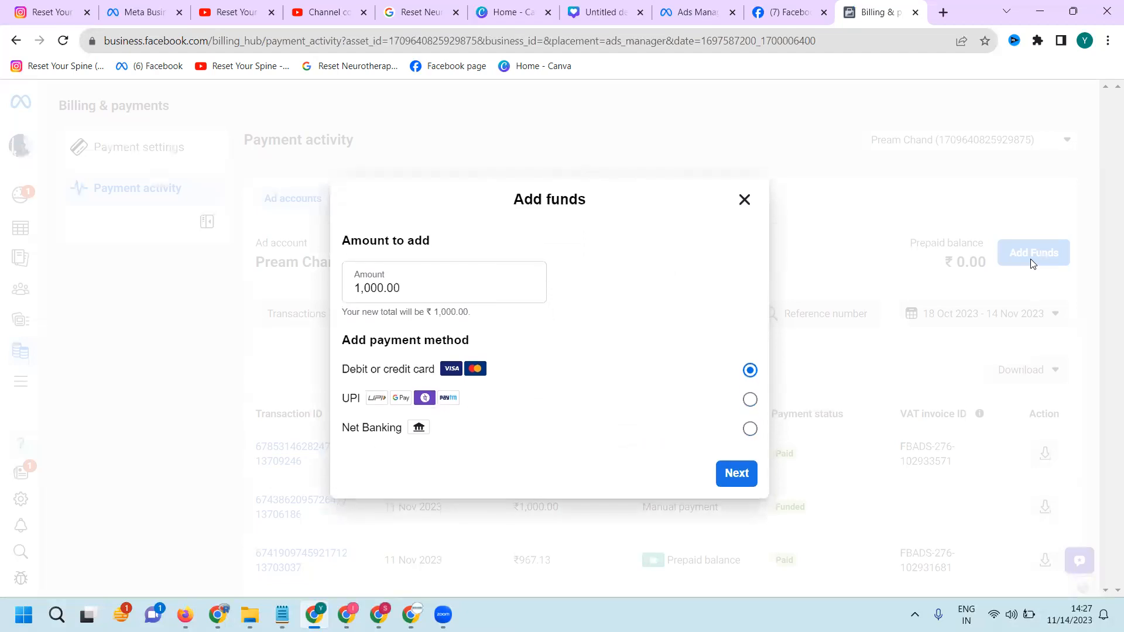
double_click(501, 289)
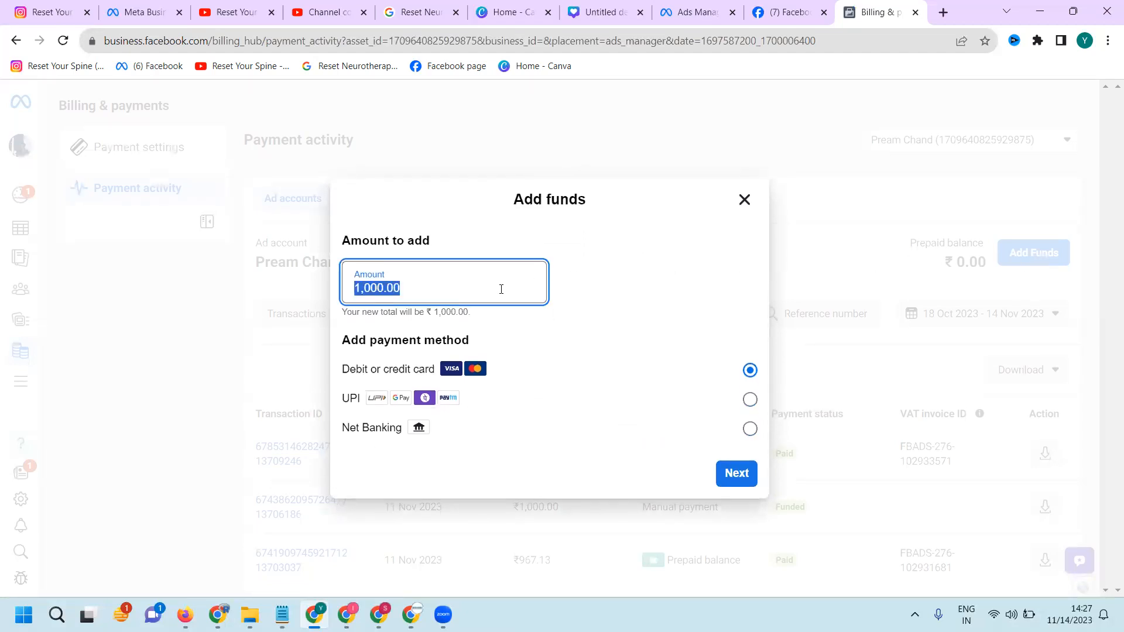
type("500")
left_click(498, 406)
left_click(730, 472)
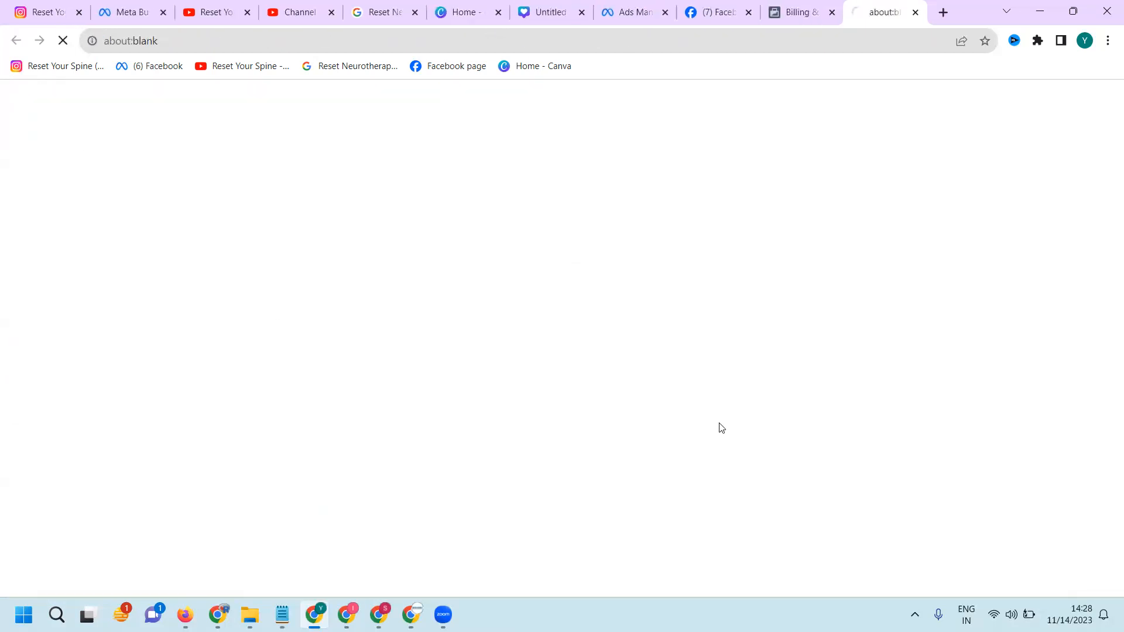
Bring up the QR code for the ₹500 UPI payment and look over the payment page
left_click(587, 321)
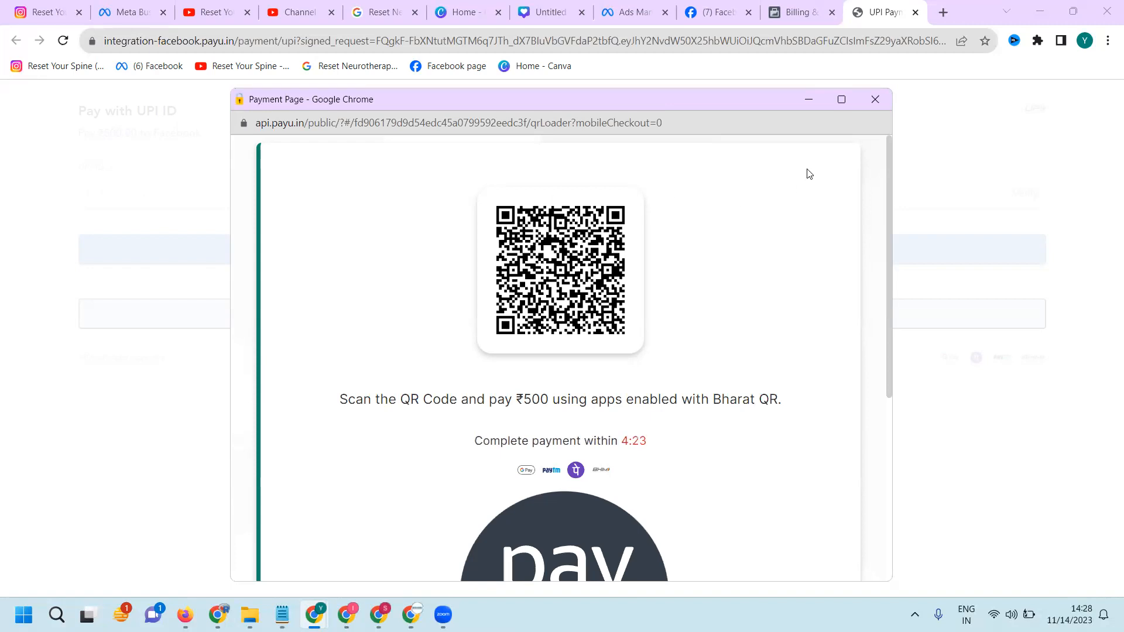
scroll(726, 281, "down", 4)
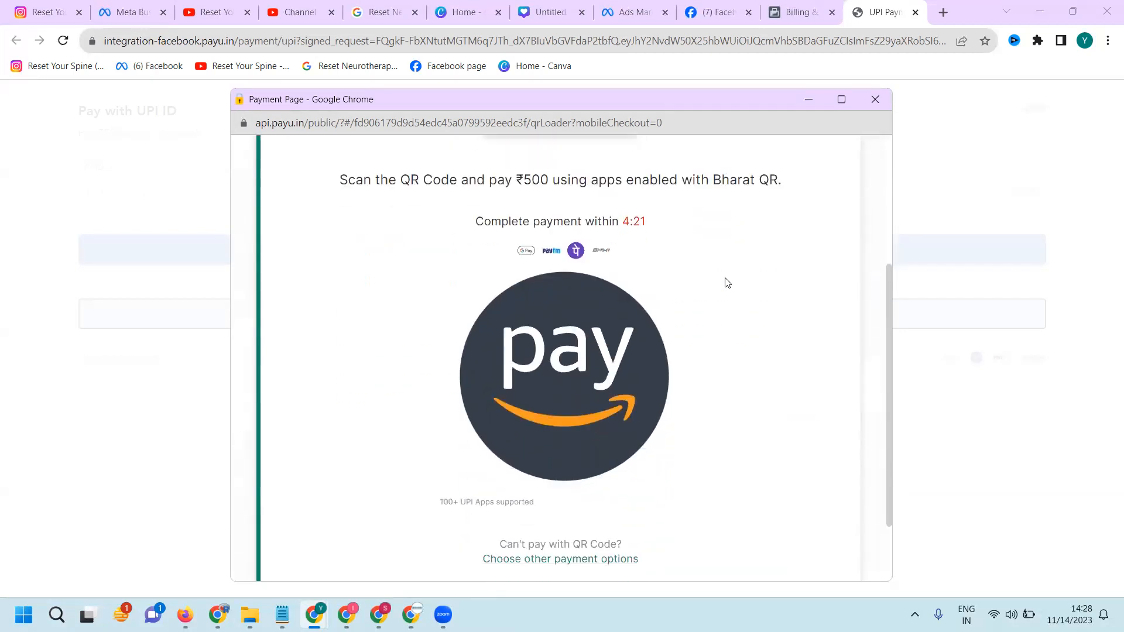
scroll(726, 282, "down", 2)
scroll(726, 283, "up", 6)
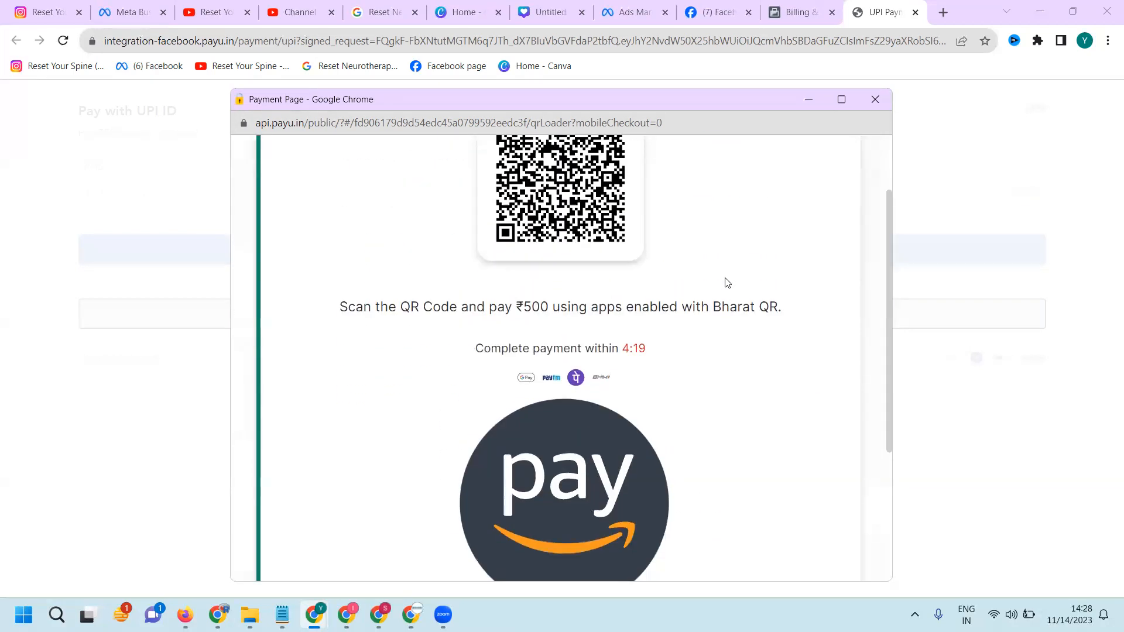
scroll(726, 282, "down", 5)
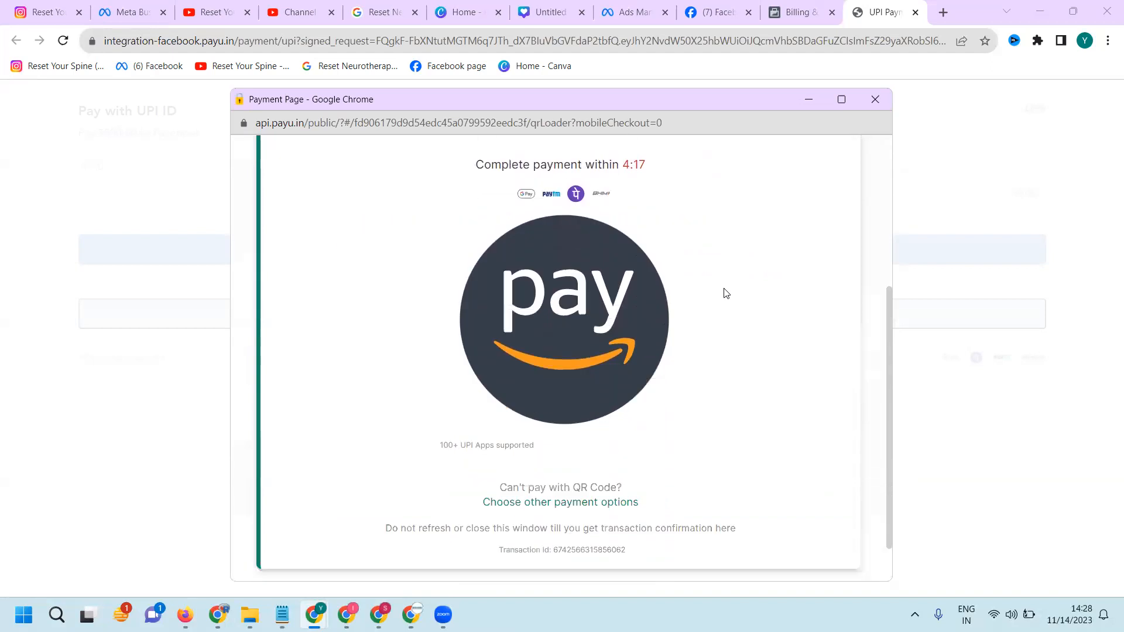
scroll(726, 292, "up", 1)
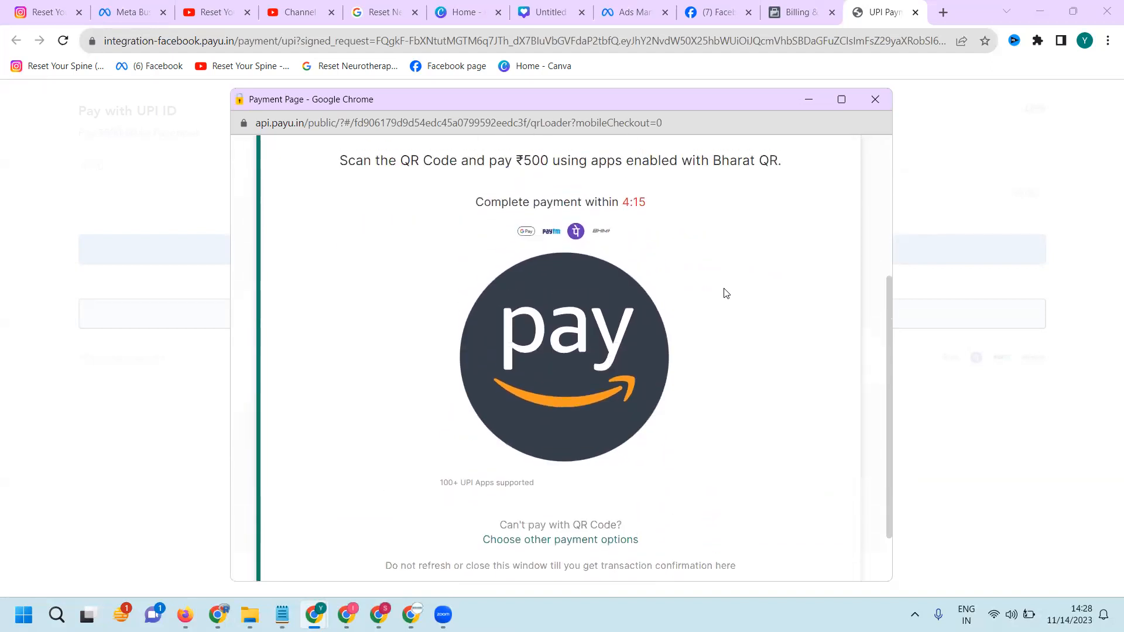
scroll(726, 293, "up", 4)
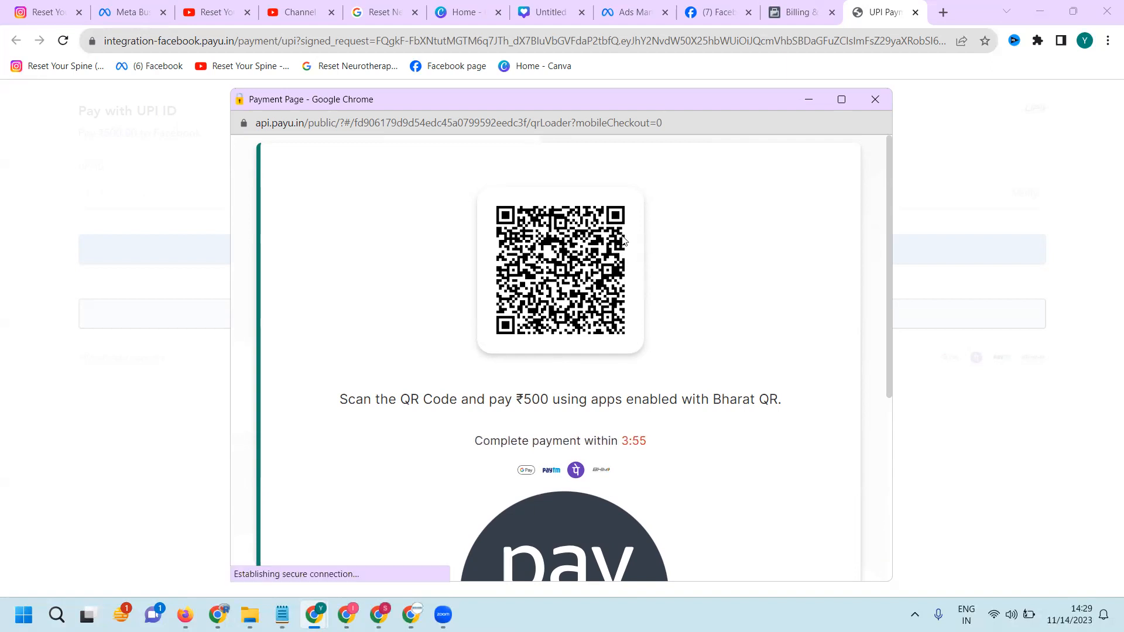
Return to the ad account's payment activity and reload it to check the prepaid balance and latest transaction
left_click(781, 18)
left_click(734, 407)
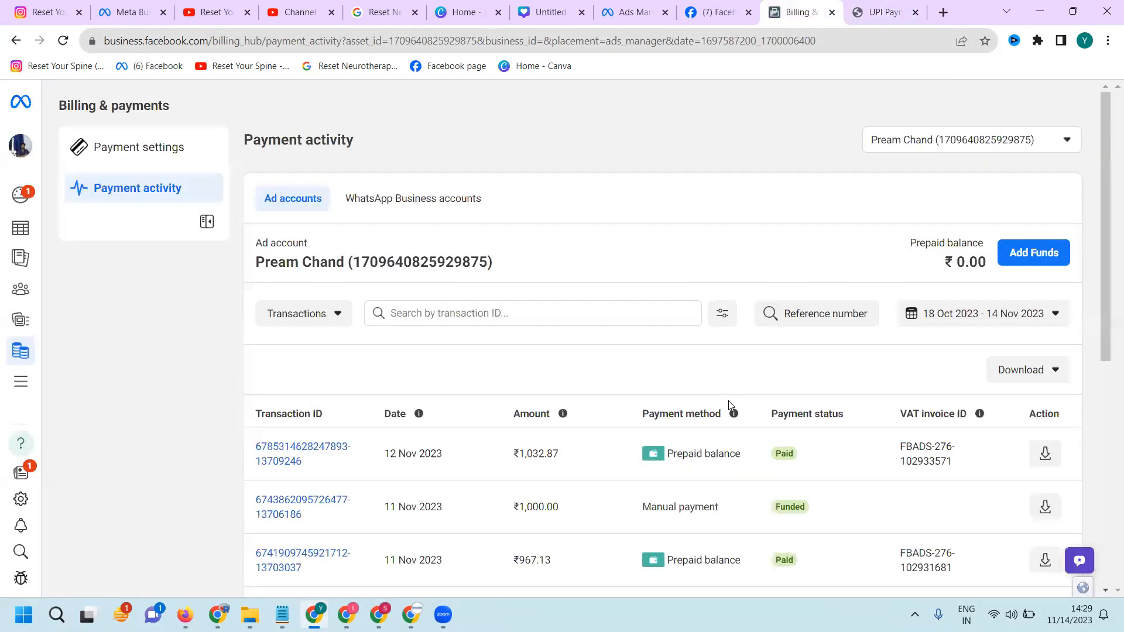
left_click(61, 42)
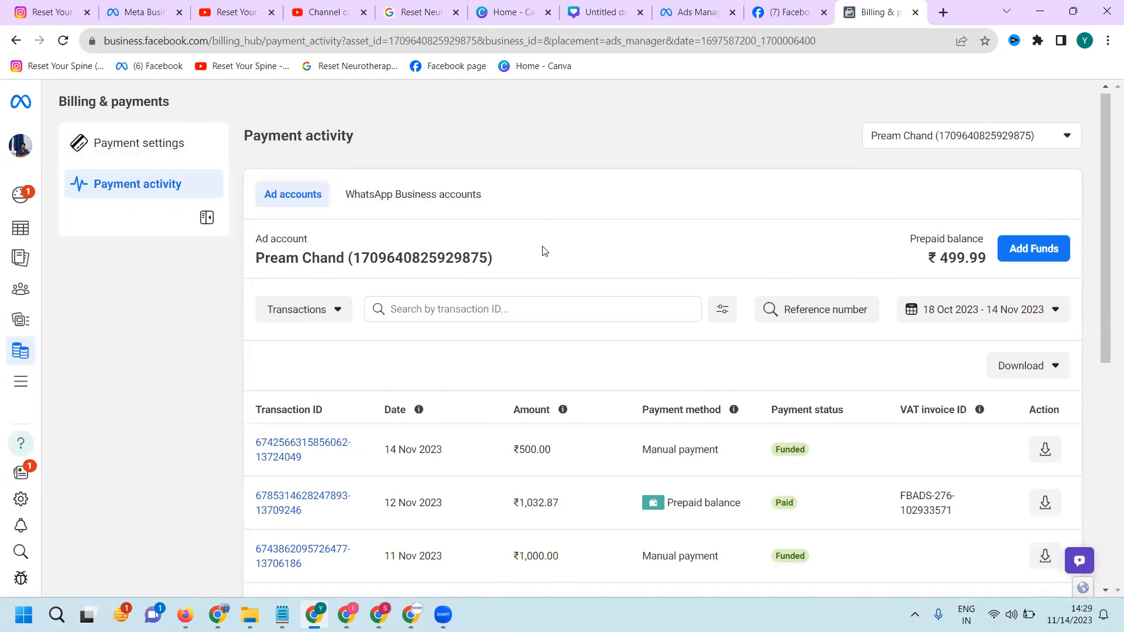
scroll(545, 250, "down", 1)
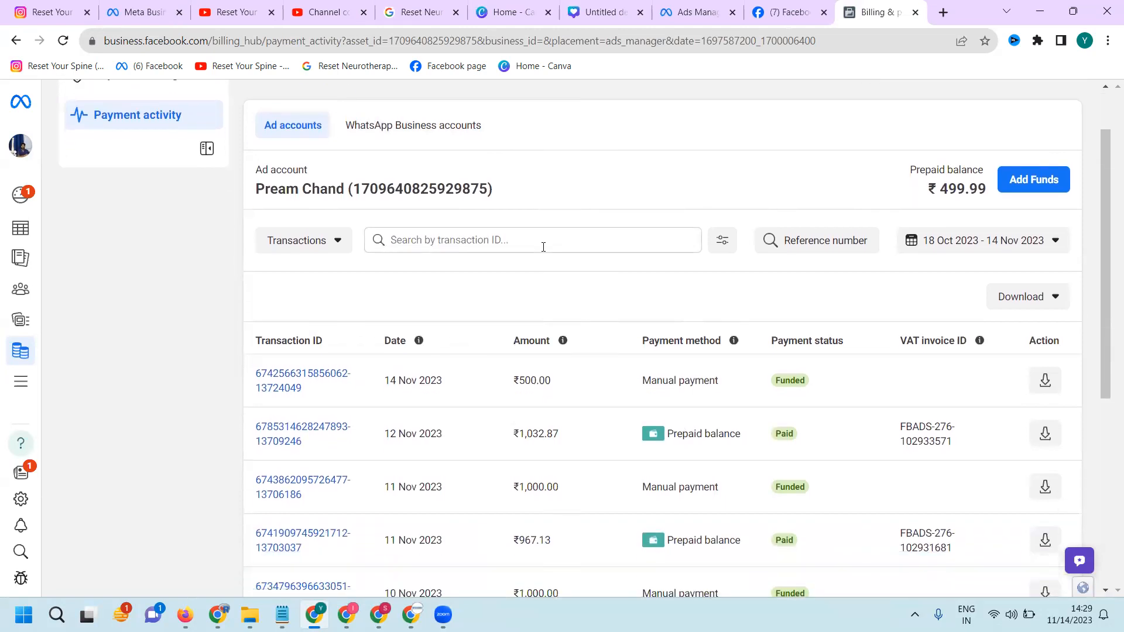
Open the chinna Awareness campaign for editing from the campaign list and turn on its chinna Awareness ad set
left_click(24, 232)
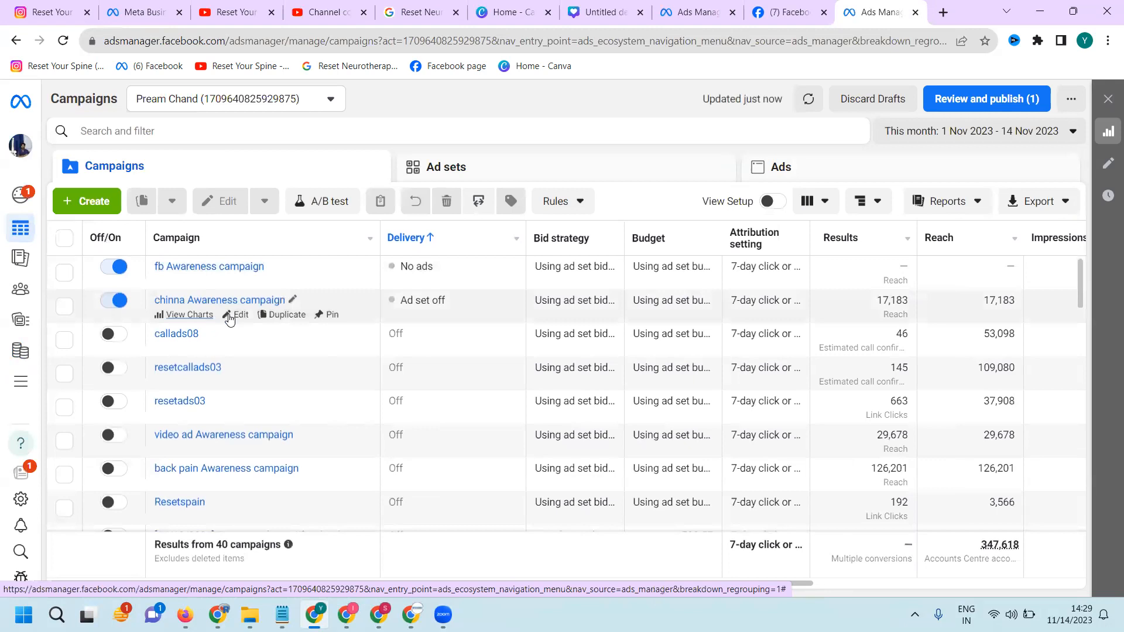
left_click(237, 315)
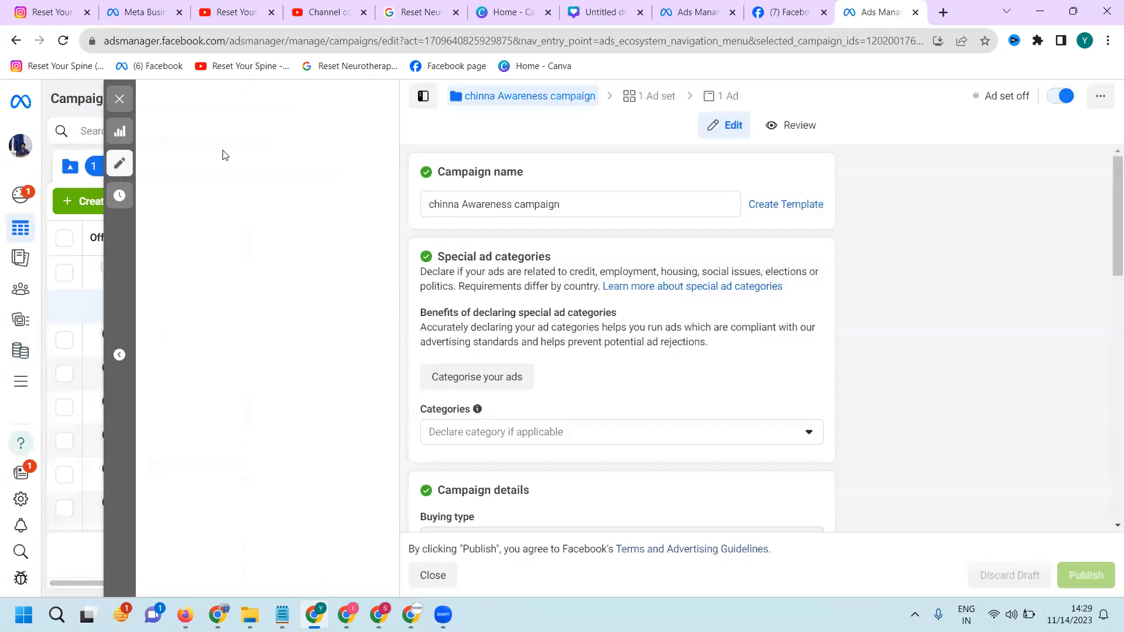
left_click(216, 185)
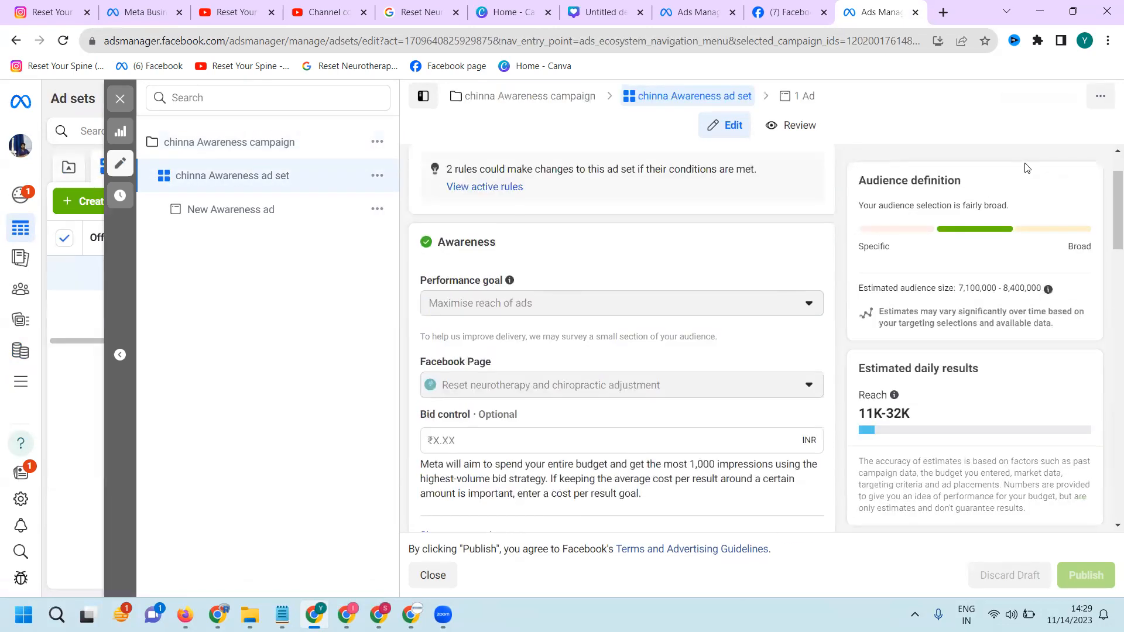
left_click(1062, 101)
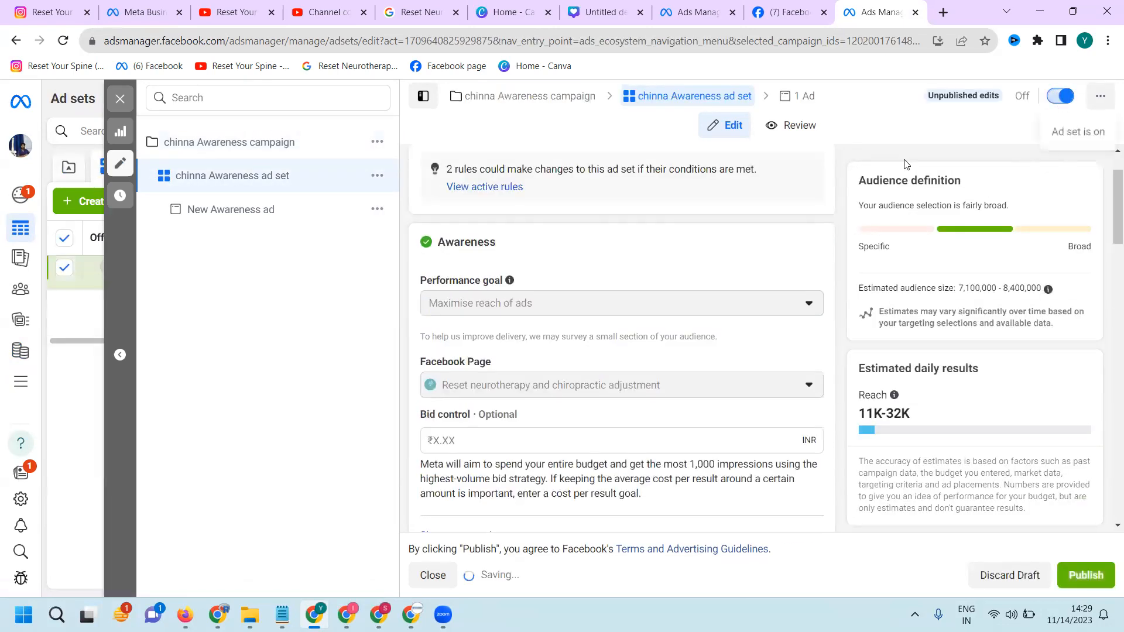
Check the chinna Awareness ad set's budget and schedule, and publish the ad set's changes
scroll(667, 269, "down", 5)
scroll(669, 268, "down", 4)
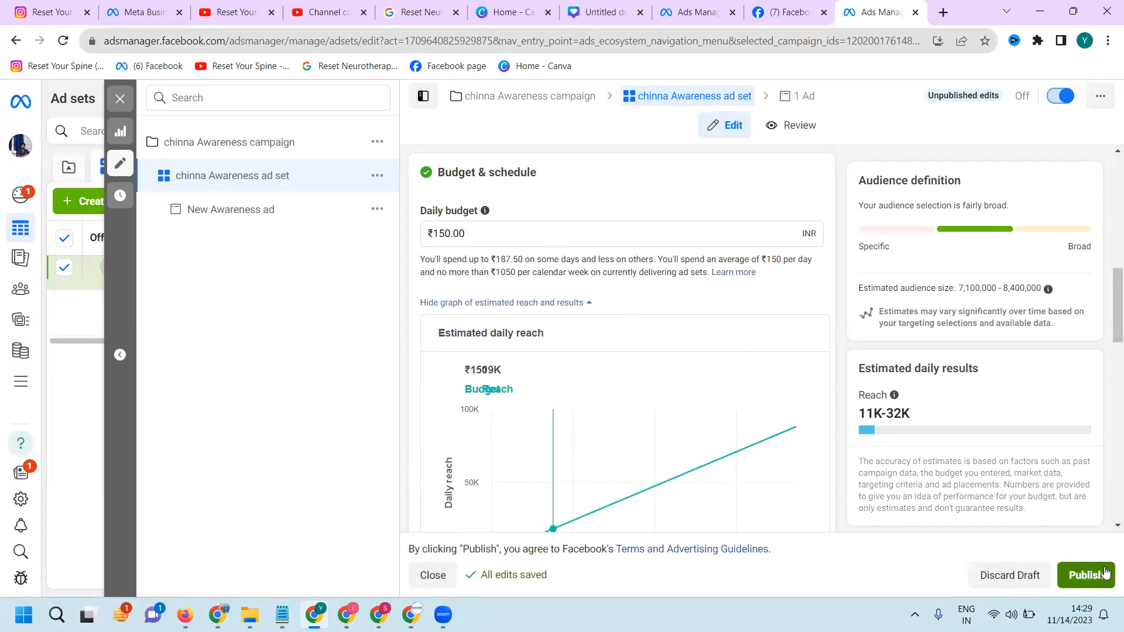
left_click(1085, 574)
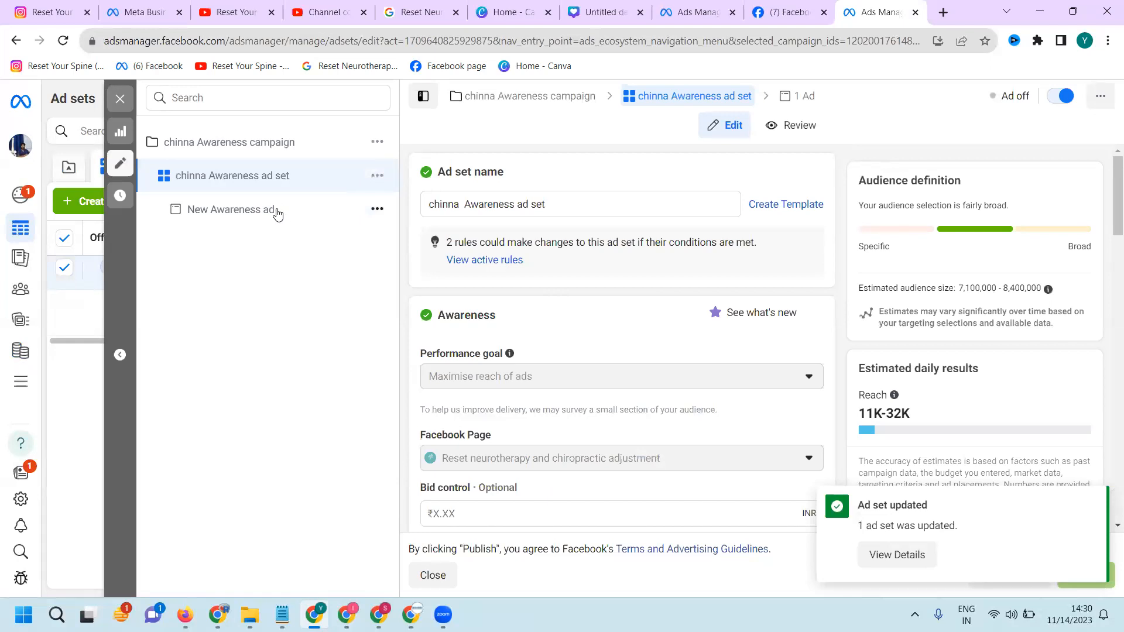
Open the New Awareness ad in the chinna Awareness ad set, publish its pending edits, and try to turn the ad on
left_click(278, 212)
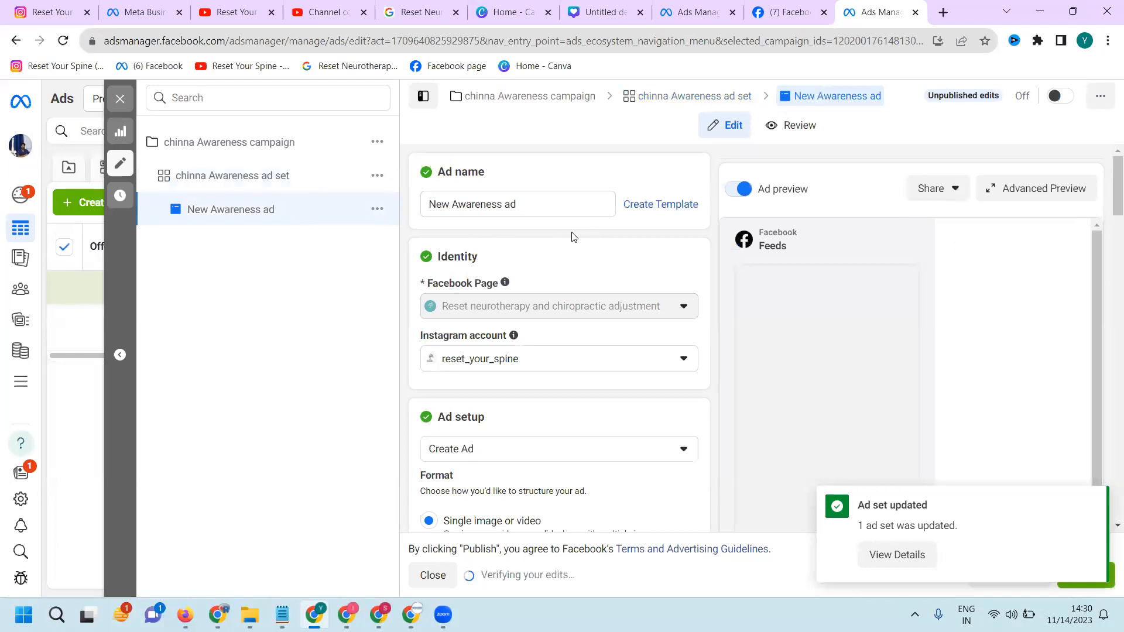
scroll(582, 262, "down", 5)
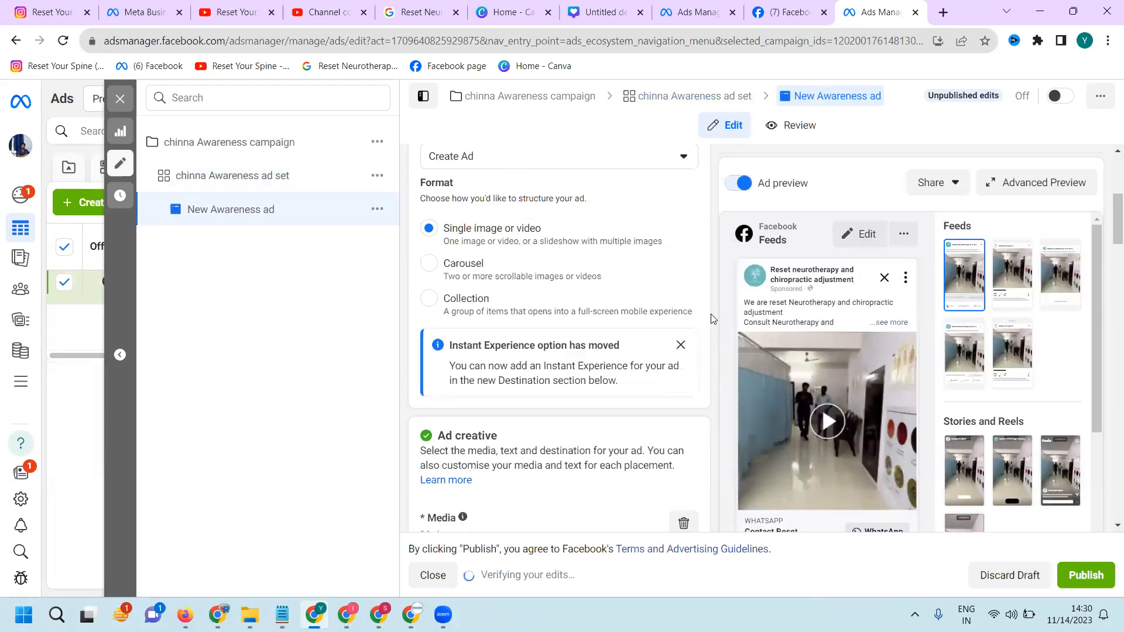
left_click(1090, 580)
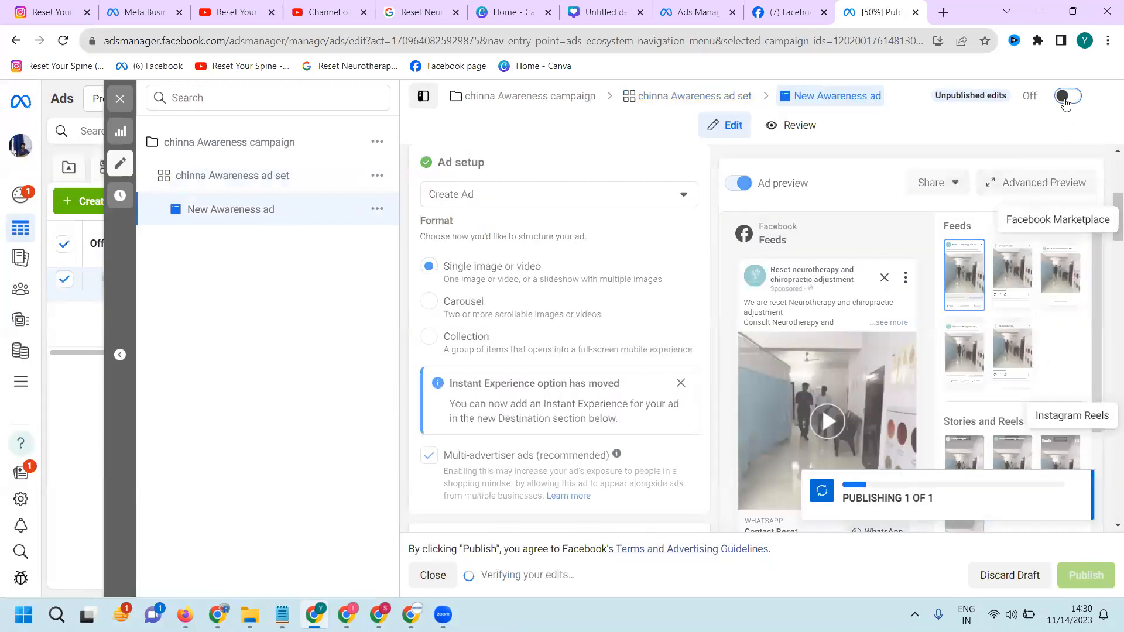
left_click(1064, 97)
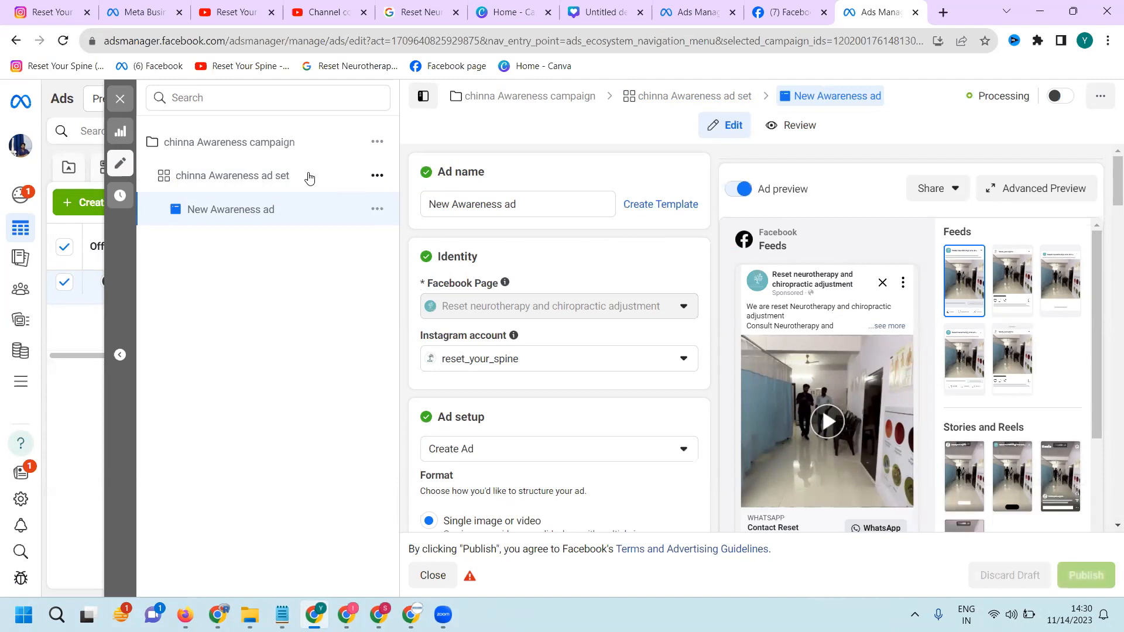
Return to the chinna Awareness campaign, close its editor, and reload the campaign list to check the delivery status
left_click(255, 151)
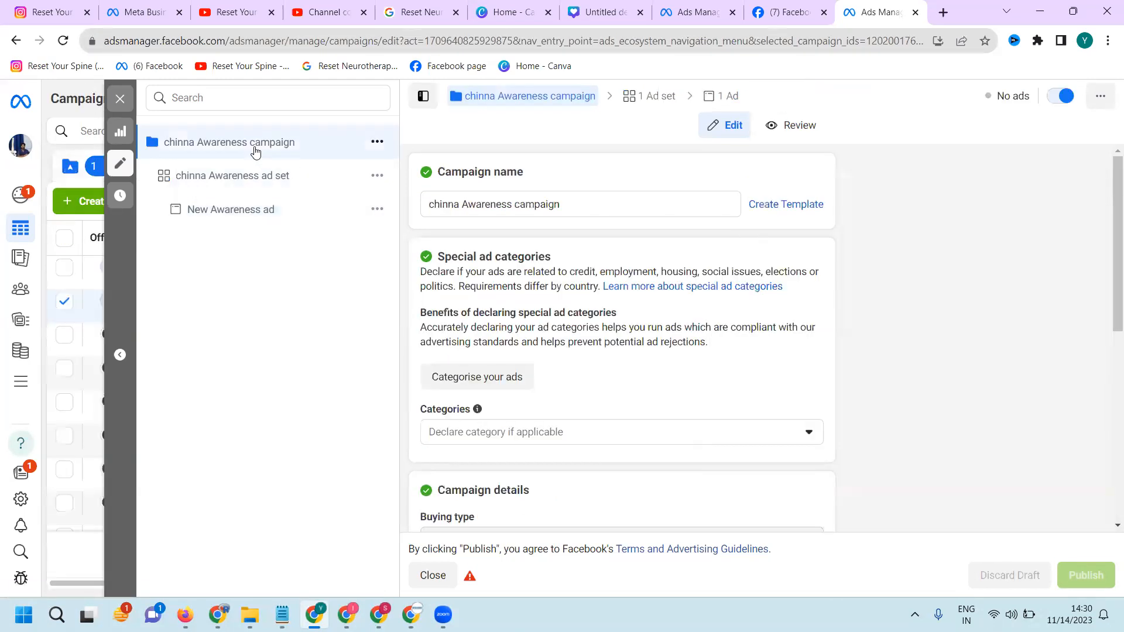
left_click(120, 98)
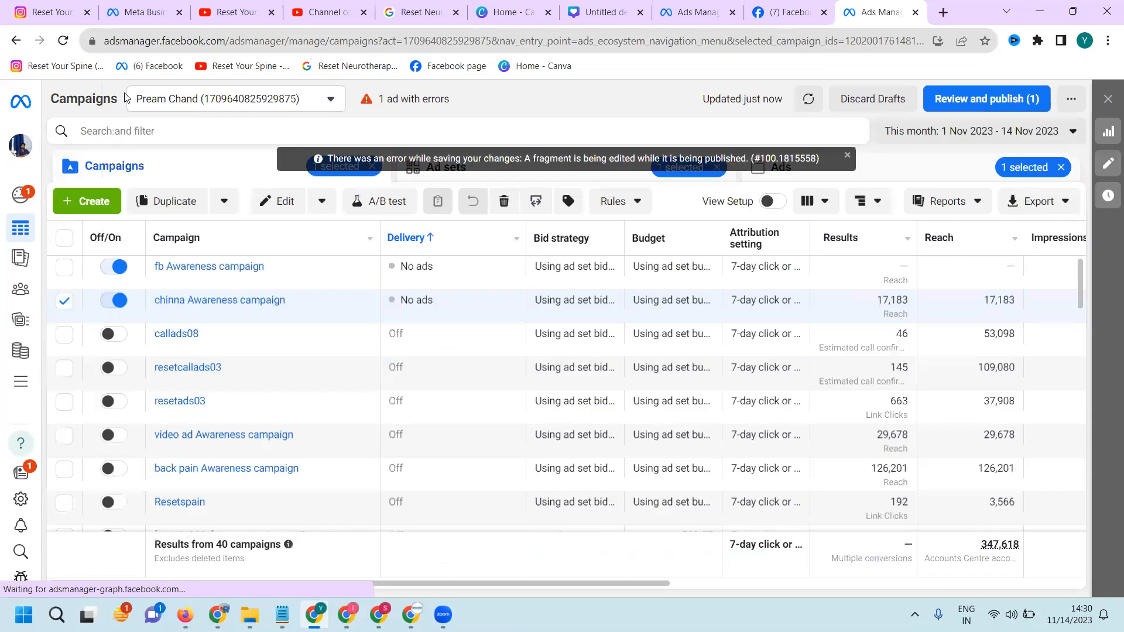
left_click(58, 43)
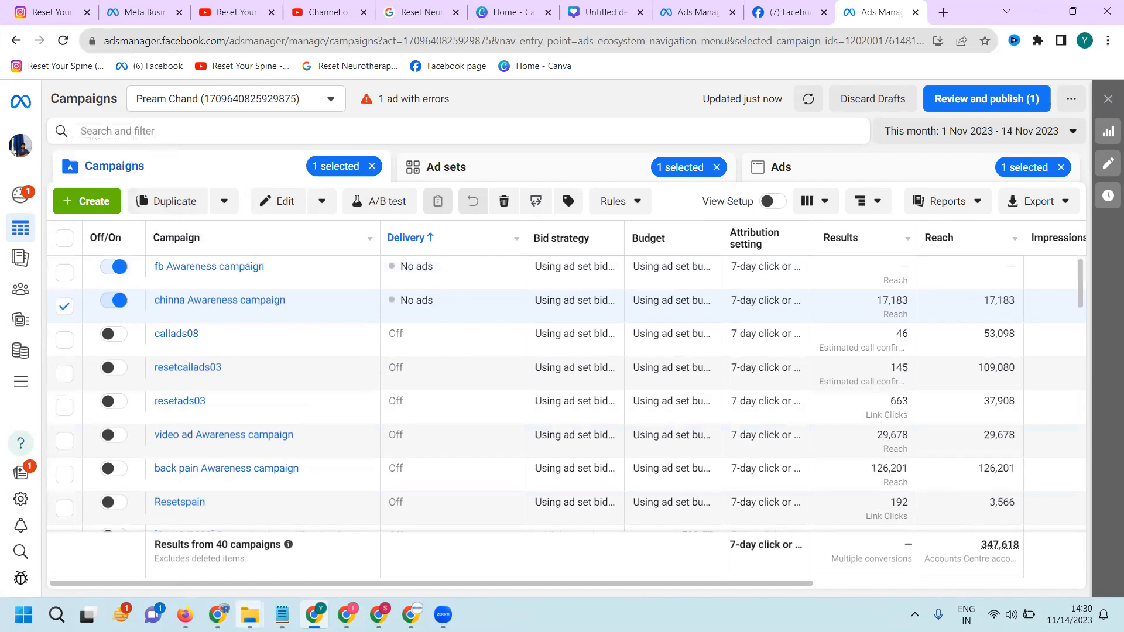
View the Reset neurotherapy and chiropractic adjustment Facebook page, and bring up the Digital Rakesh YouTube channel's videos in the other browser window
left_click(764, 8)
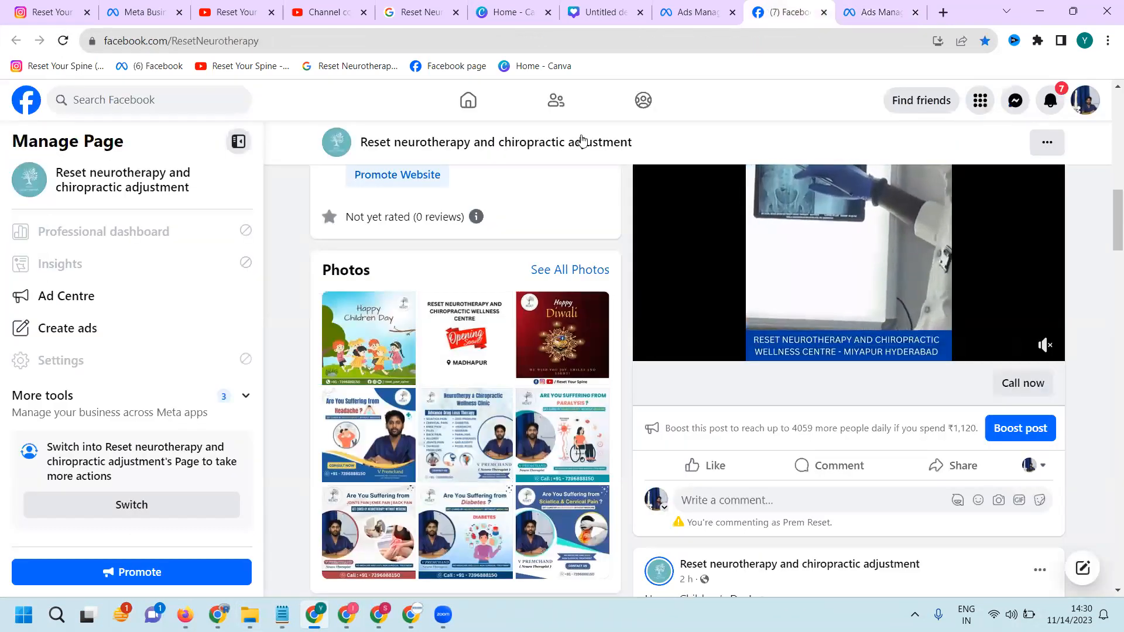
left_click(218, 614)
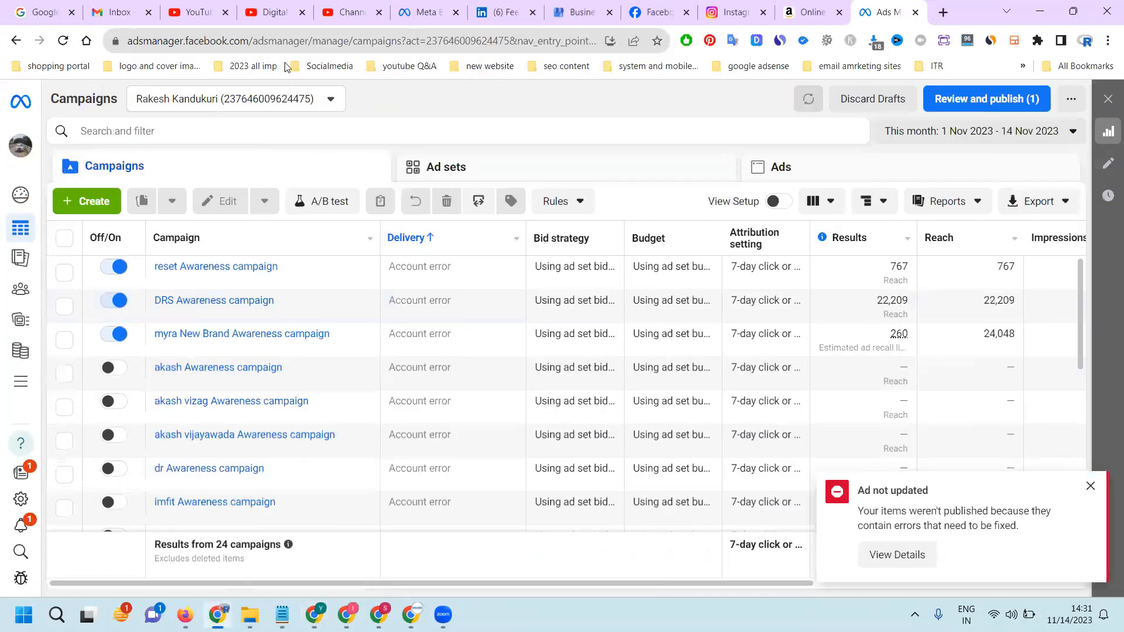
left_click(277, 10)
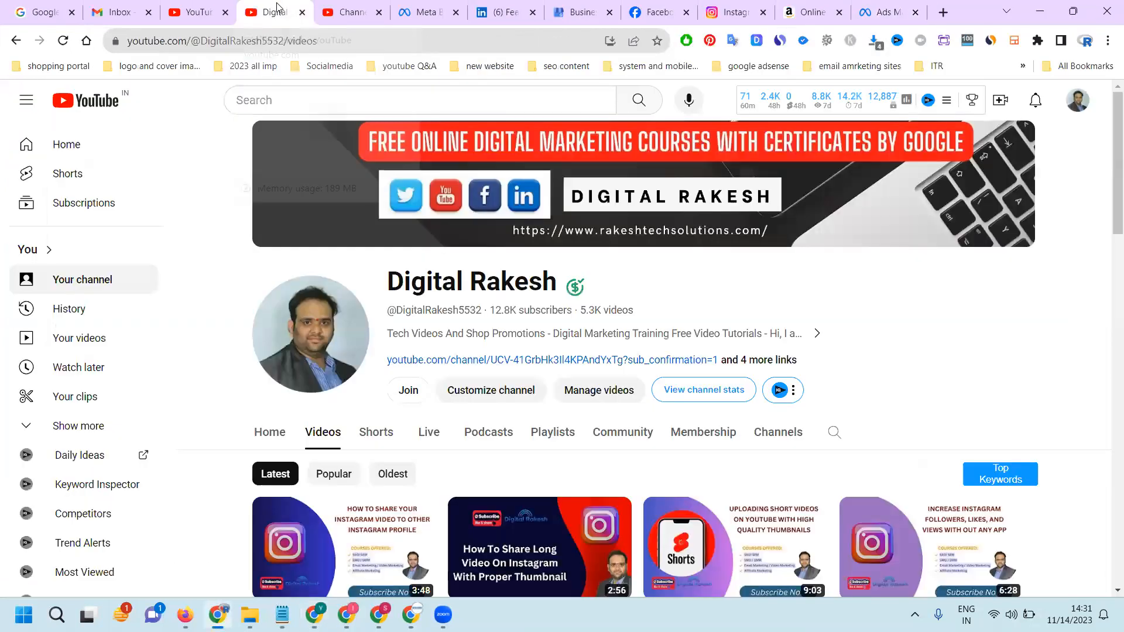